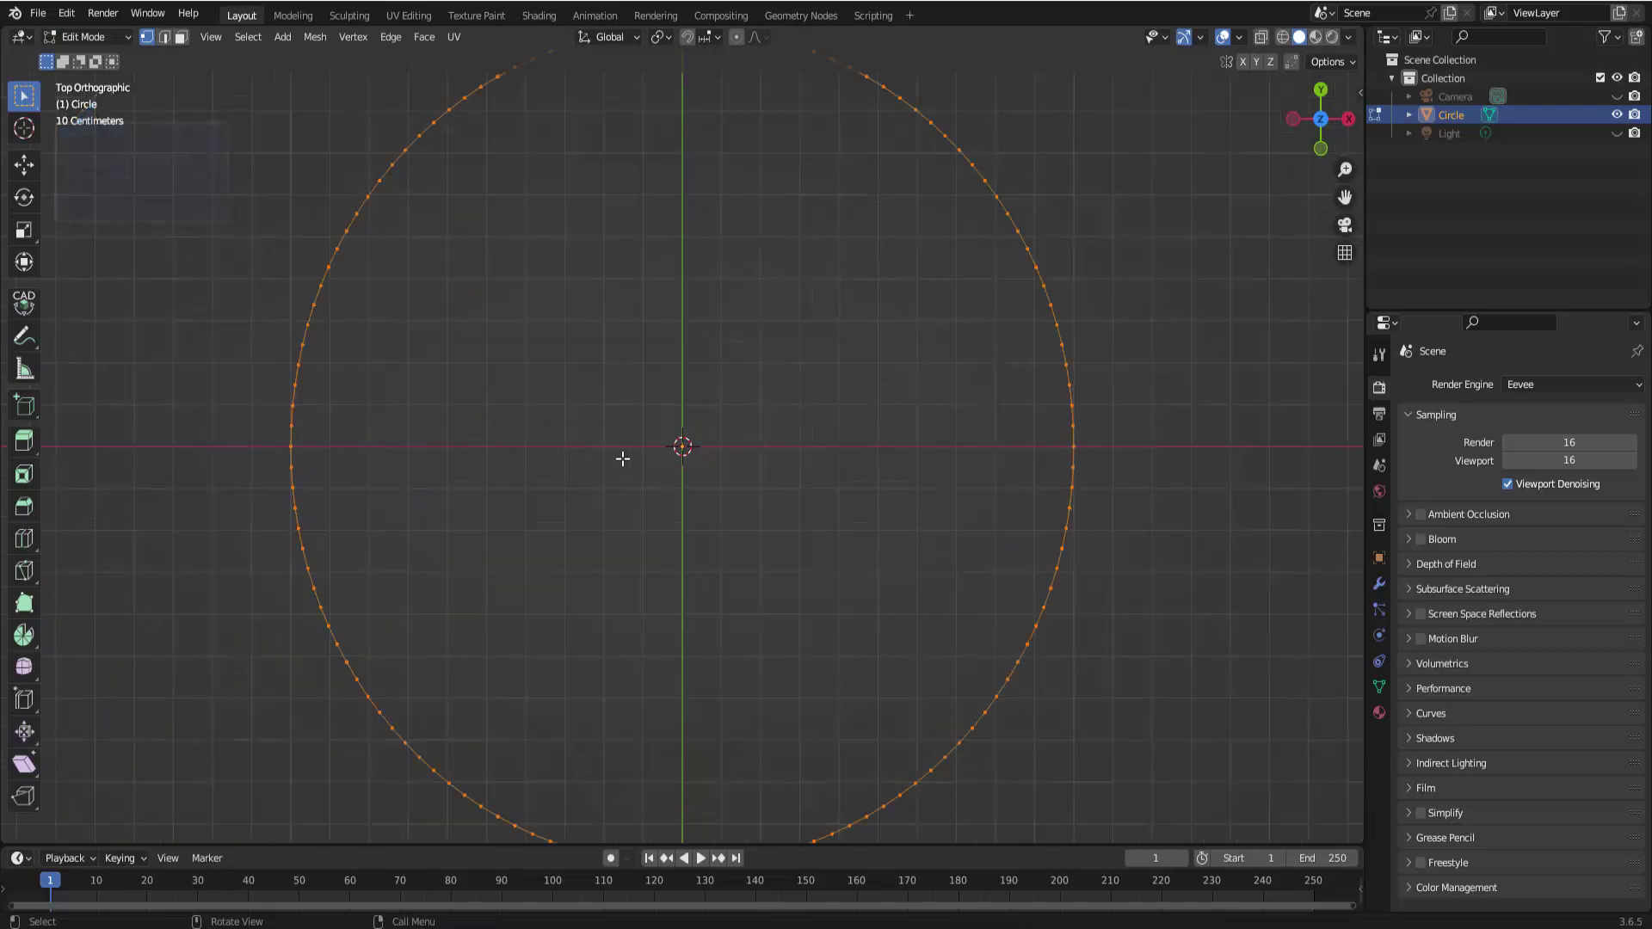
Step: Delete the single circle edge just below the X axis on the negative X side, using edge selection
scroll(623, 458, down, 1)
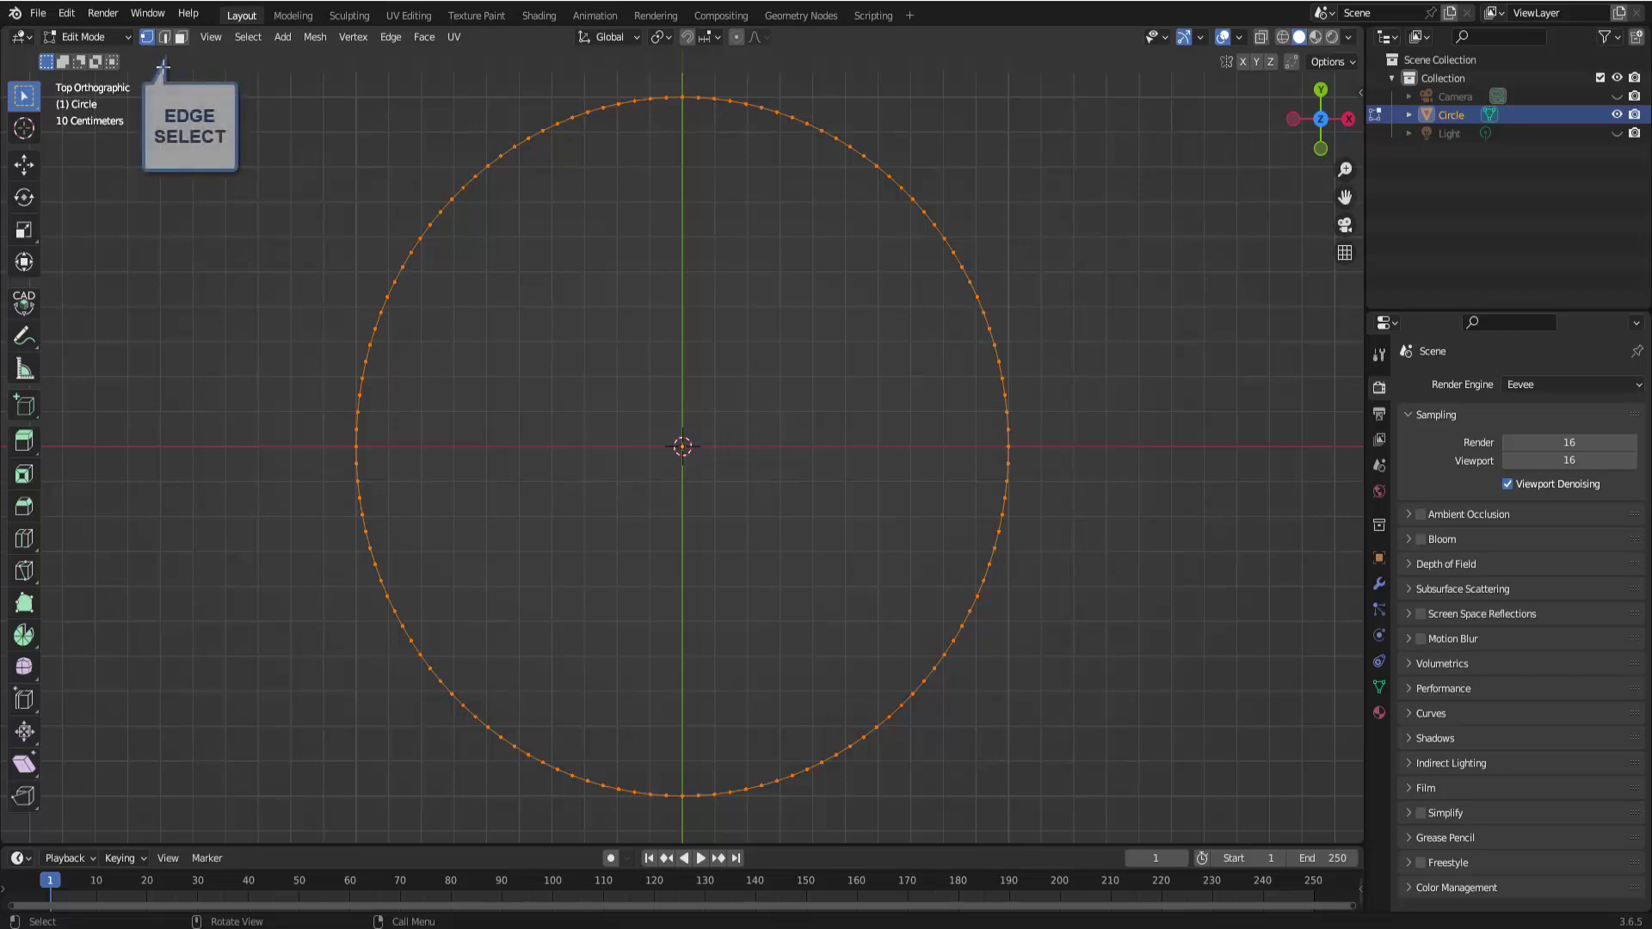
click(165, 39)
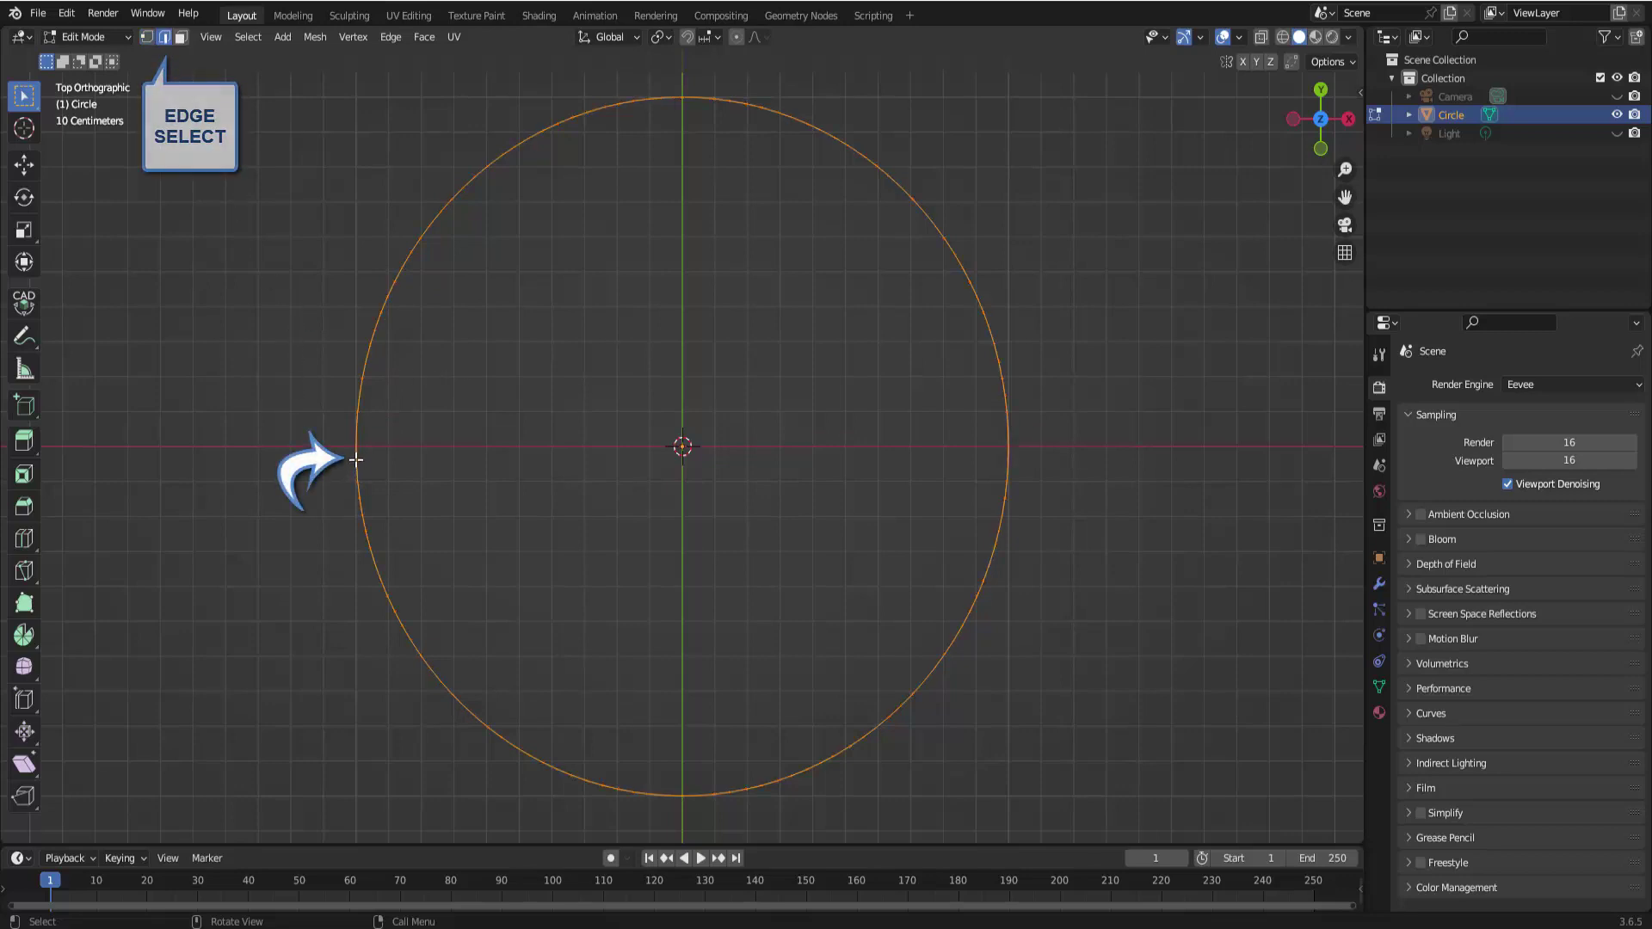
key(alt+a)
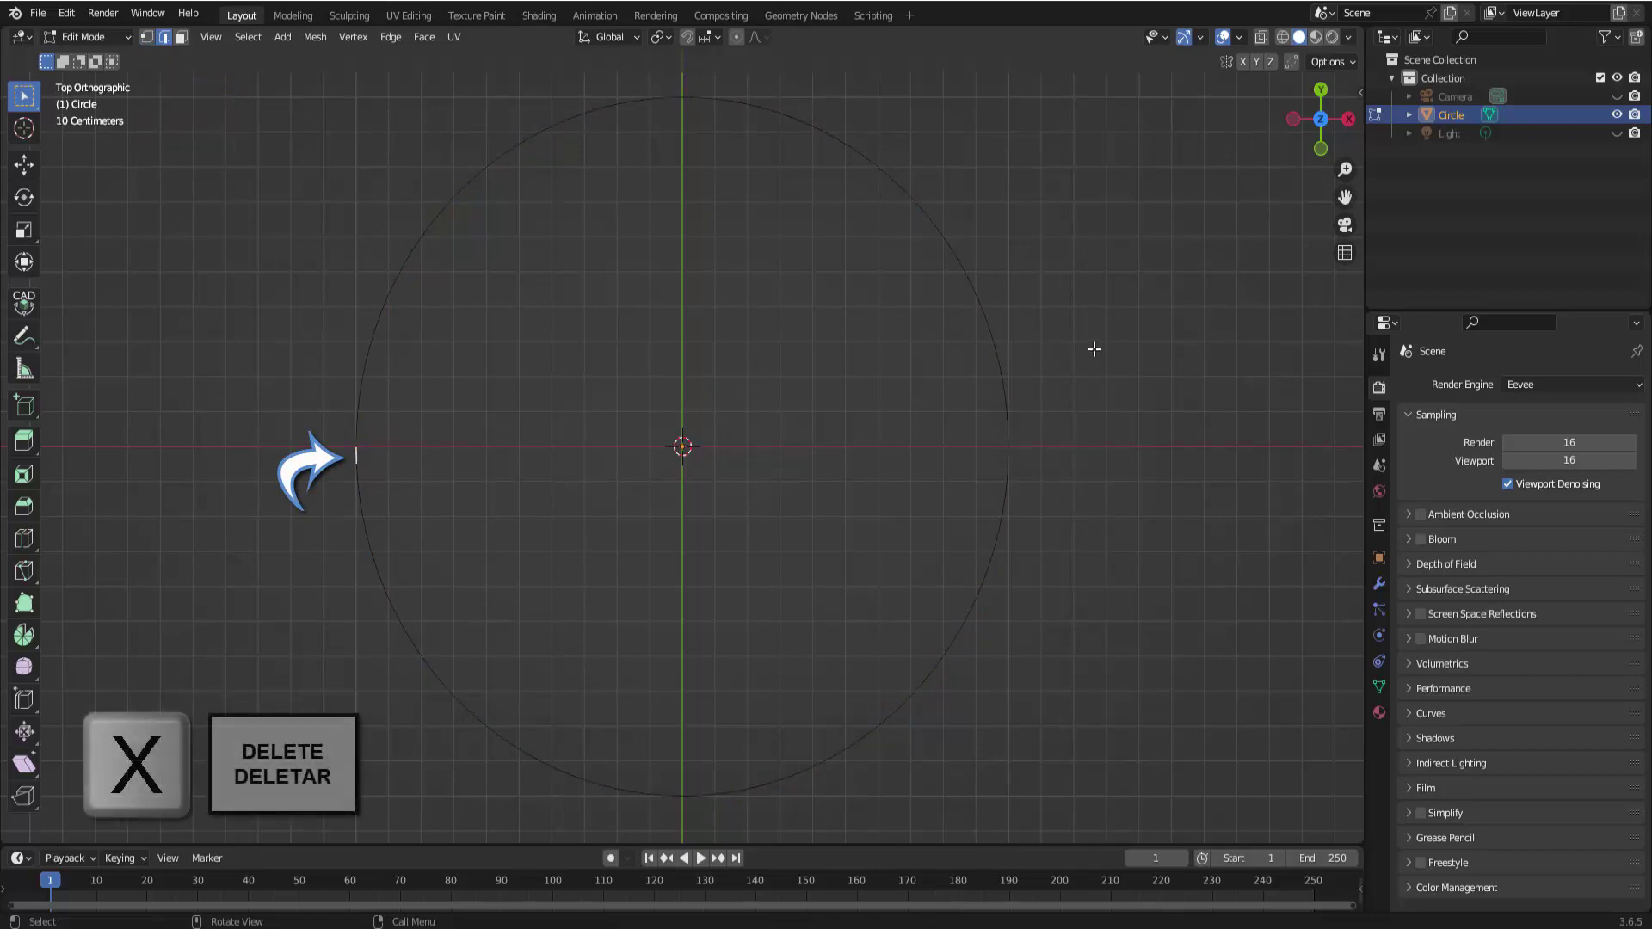
key(x)
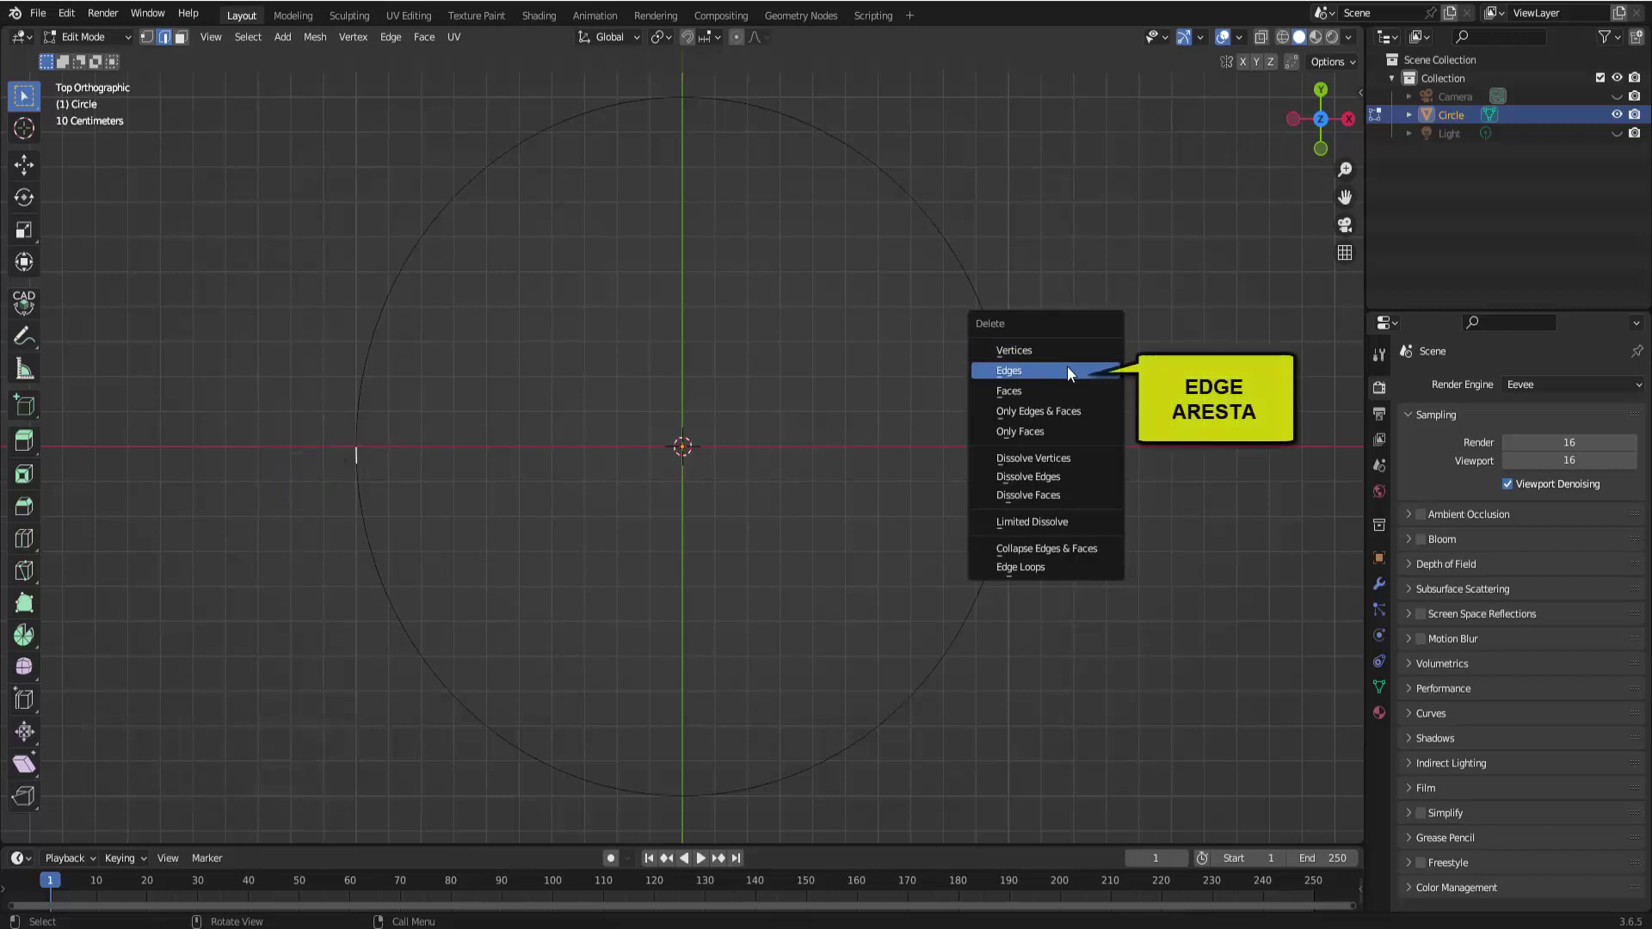
click(1061, 370)
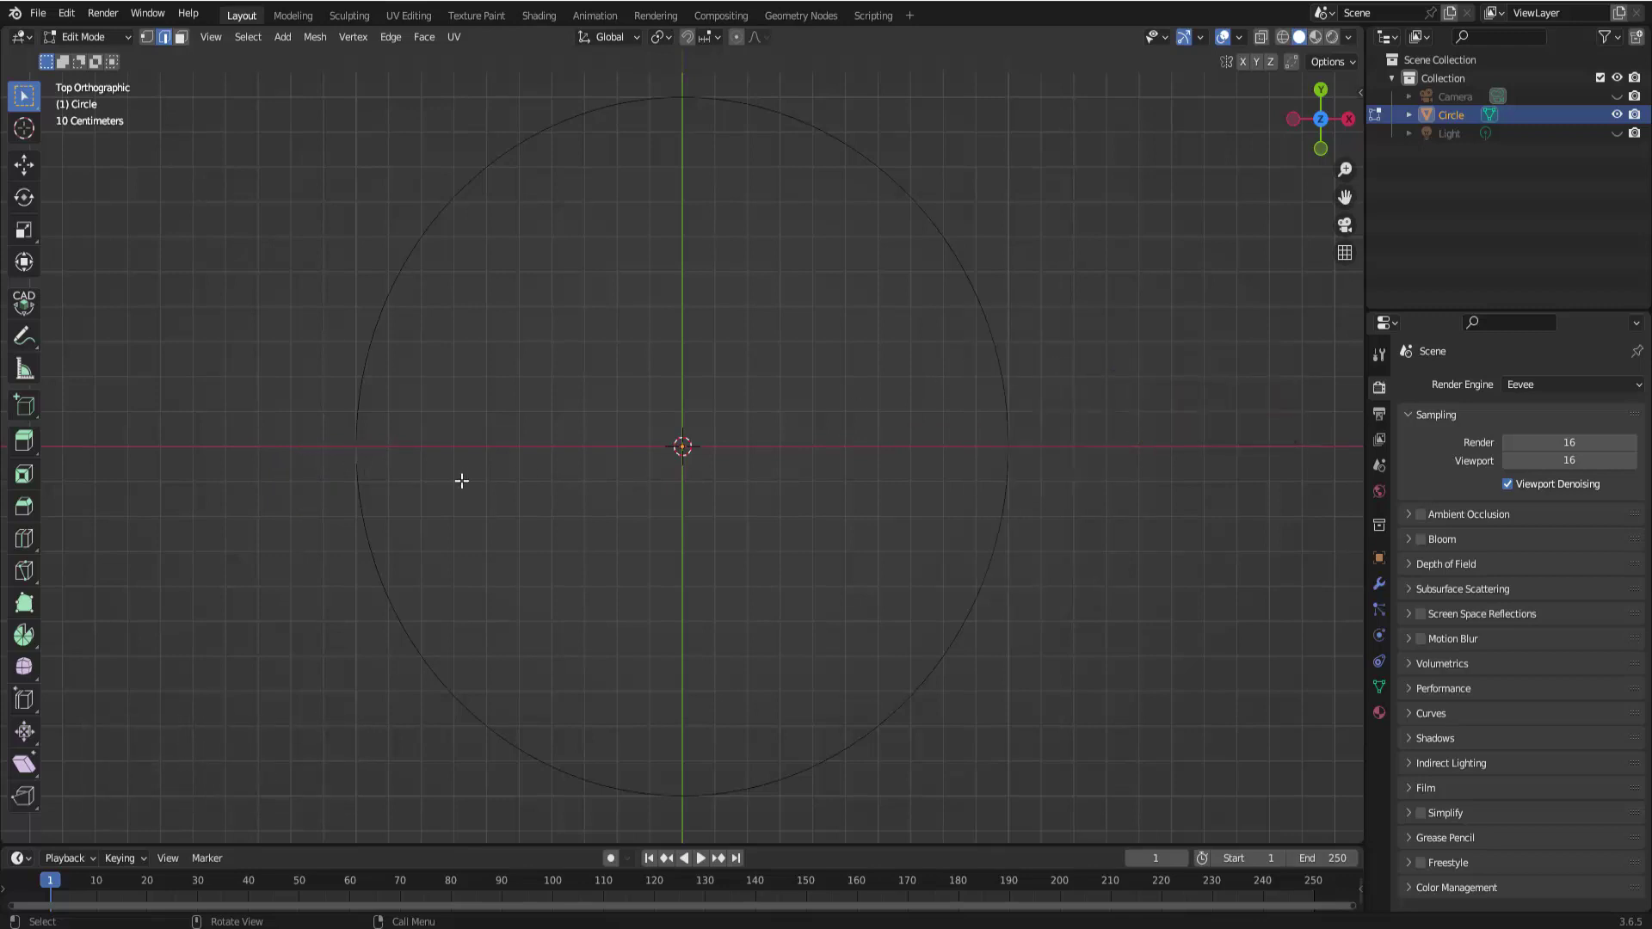
Step: Return to Object Mode and convert the opened circle mesh to a curve
click(86, 36)
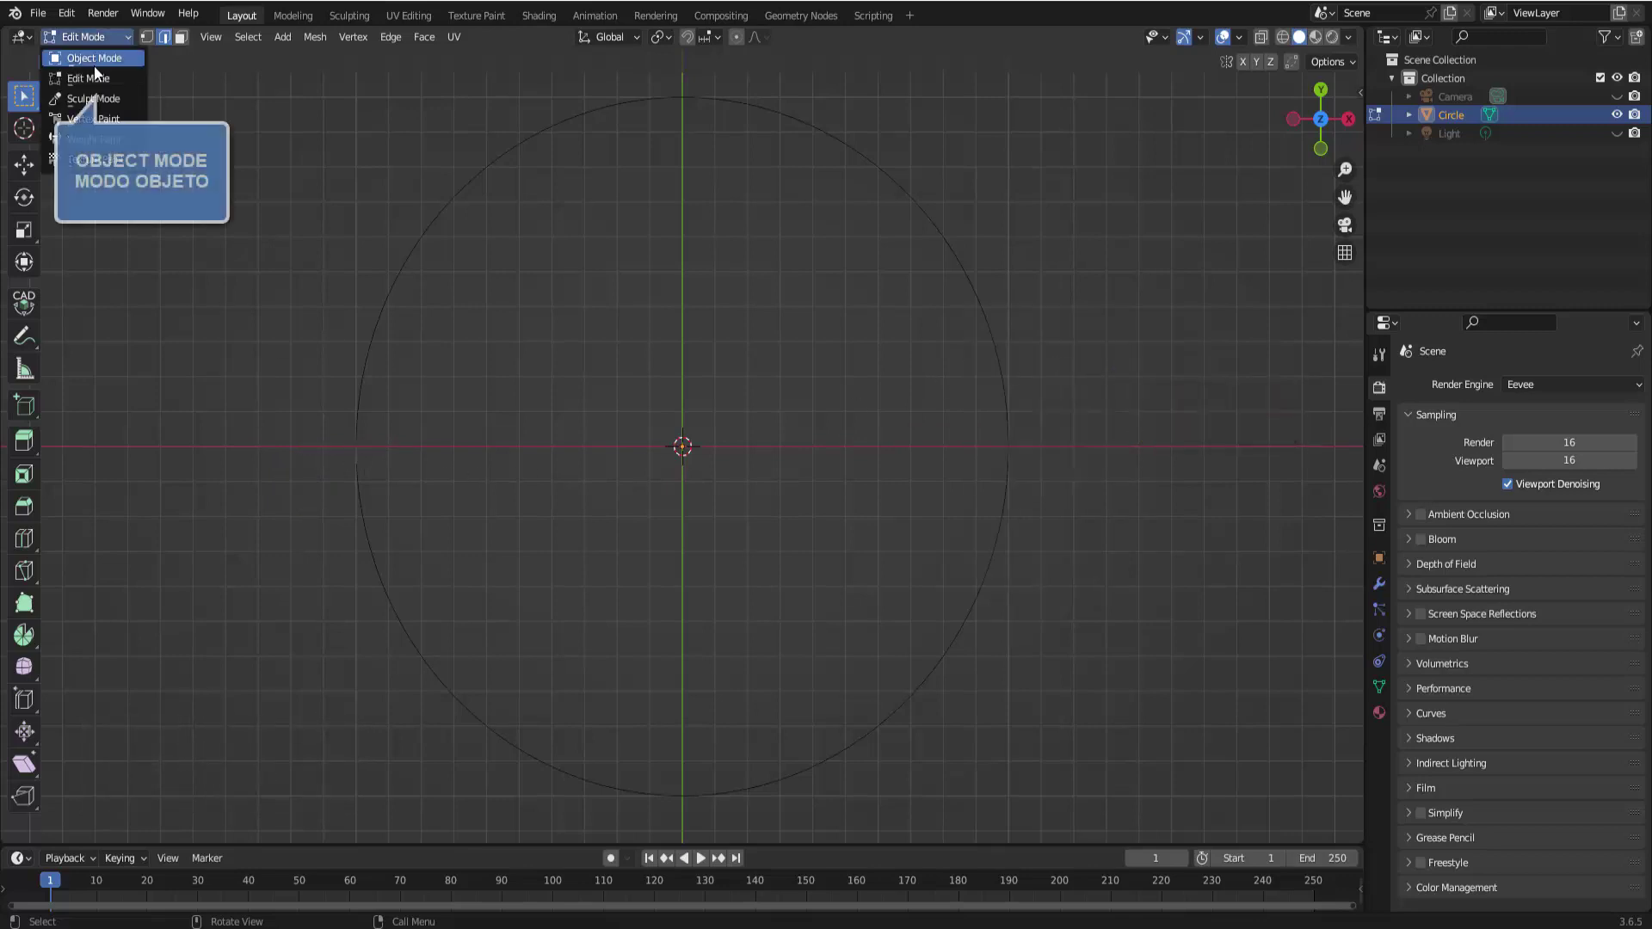
click(86, 53)
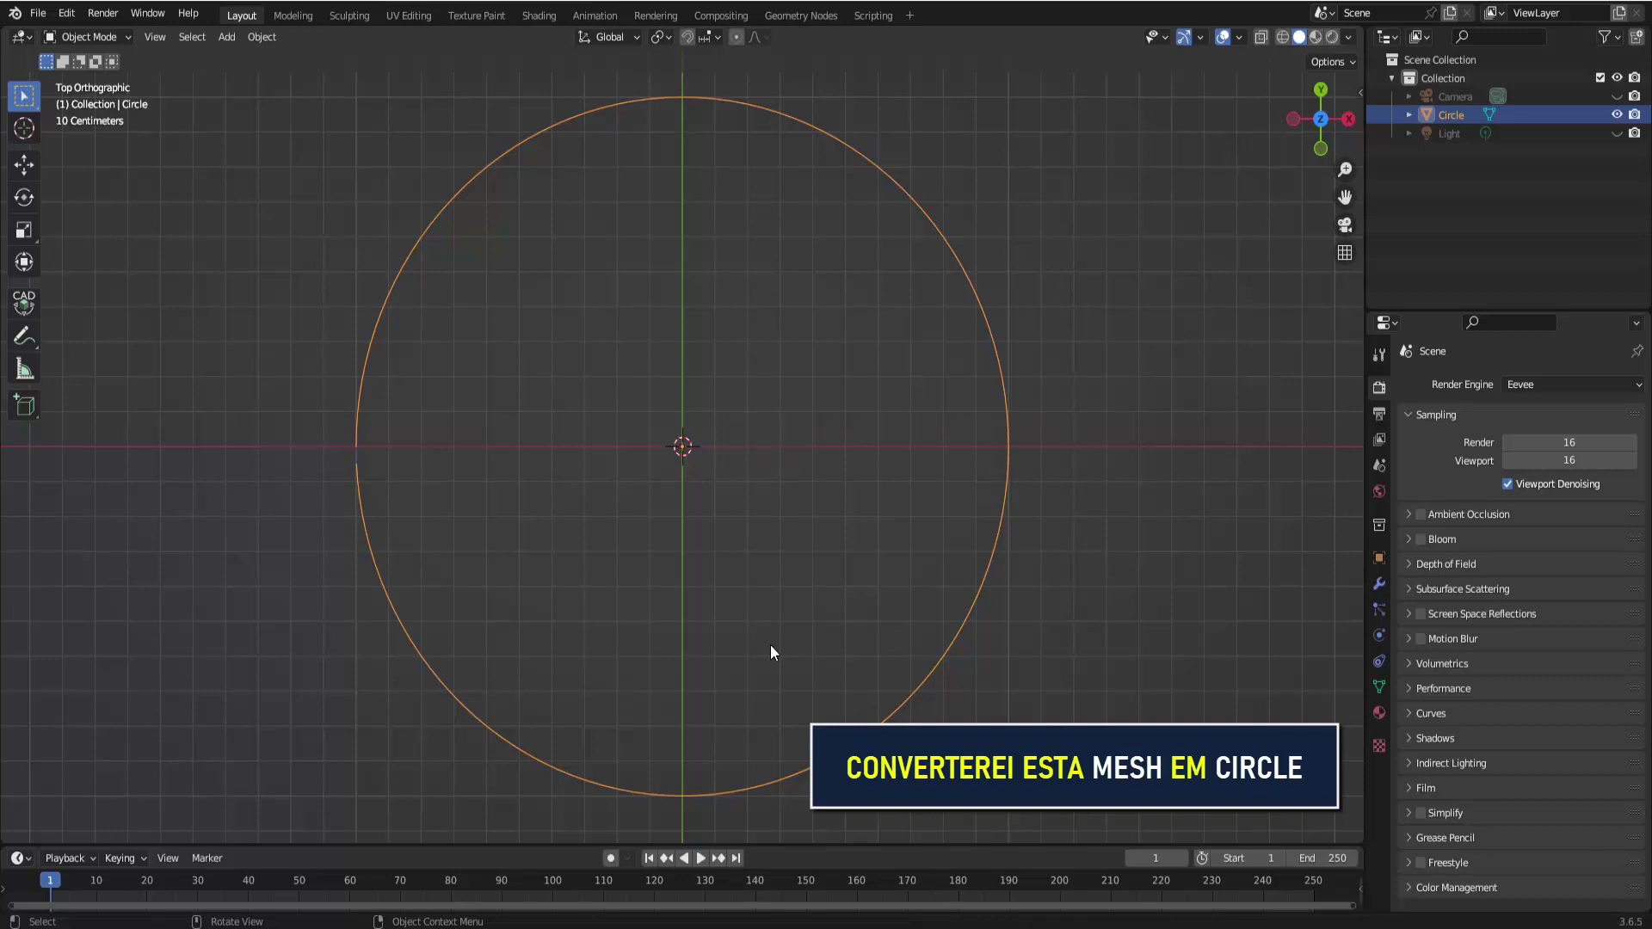
scroll(788, 525, down, 1)
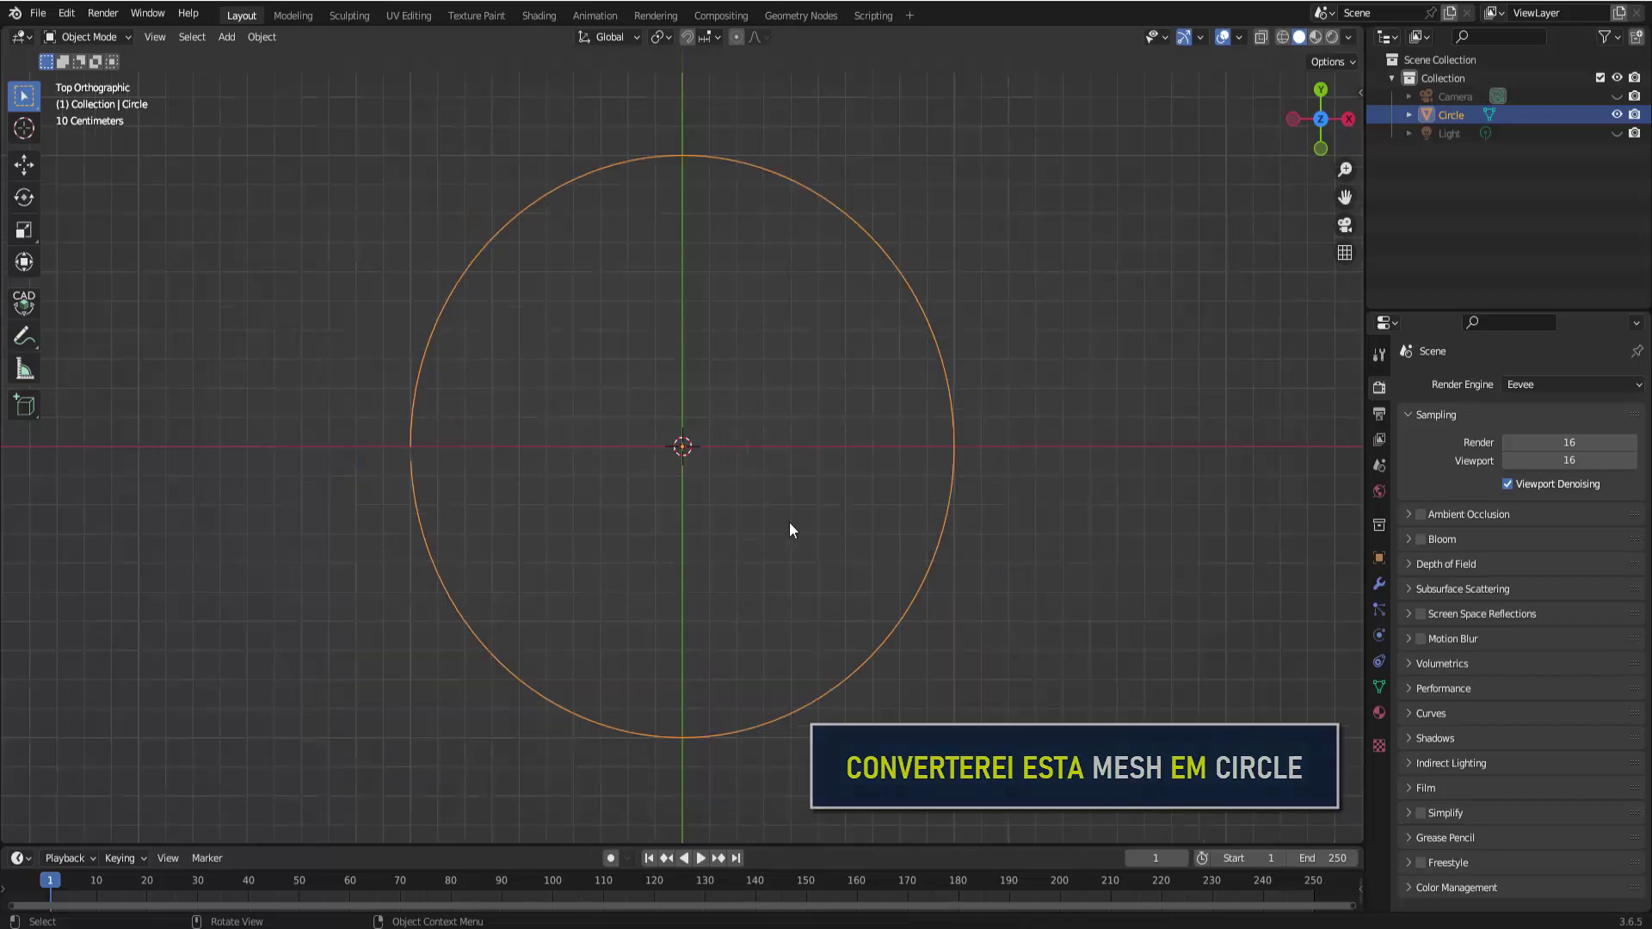
right_click(1197, 273)
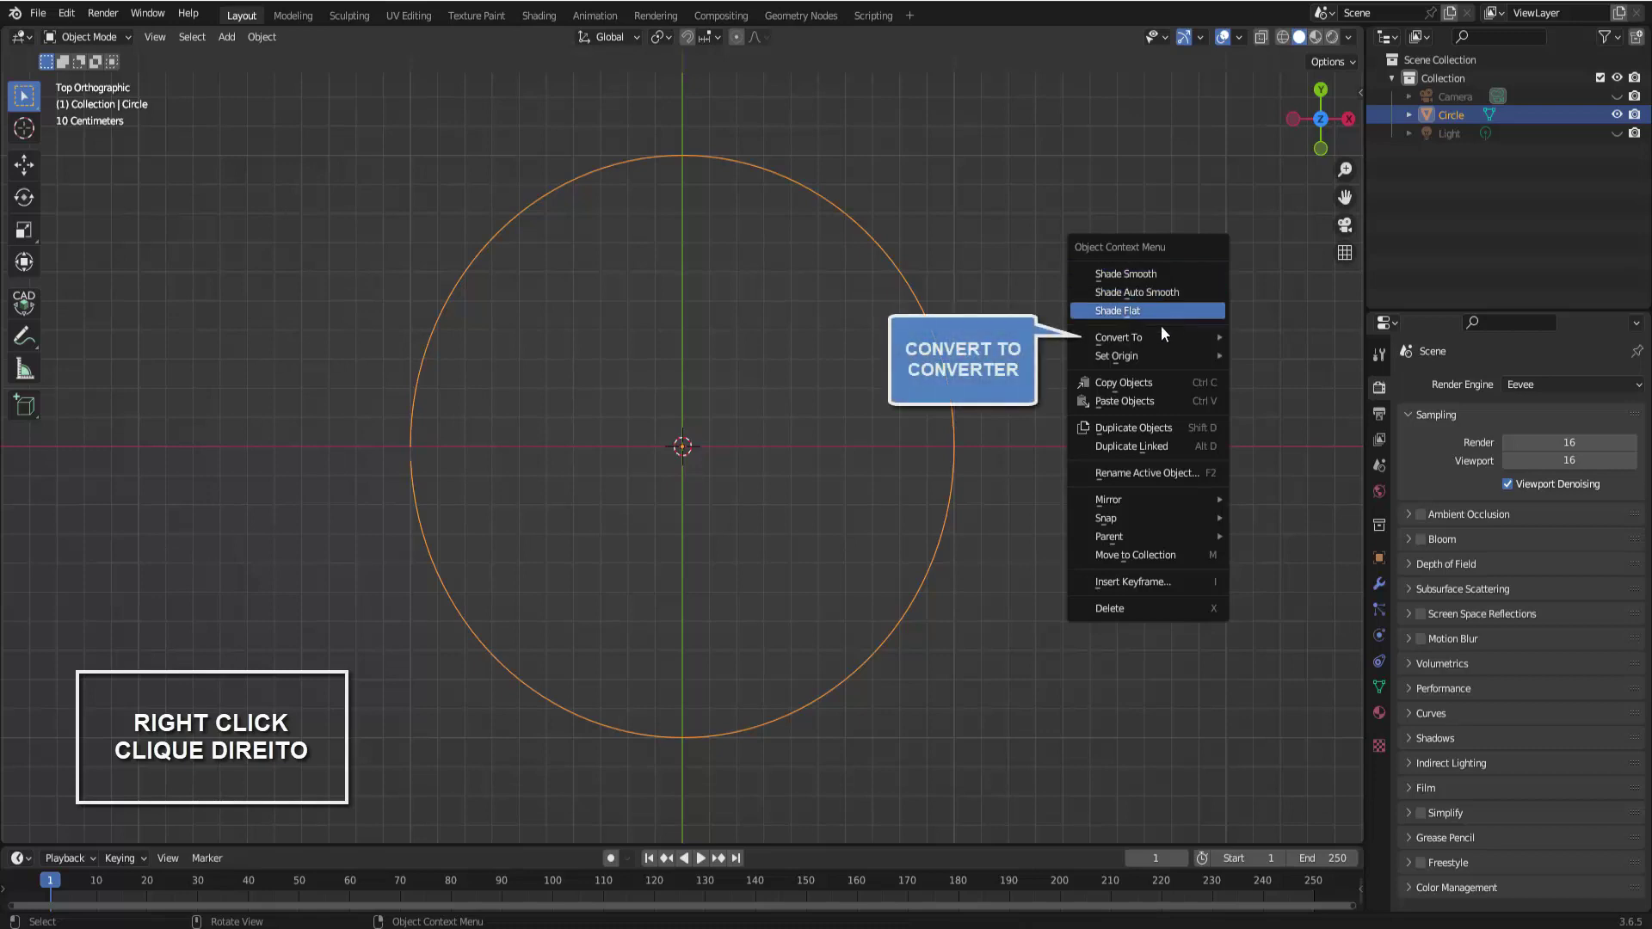
mouse_move(1132, 342)
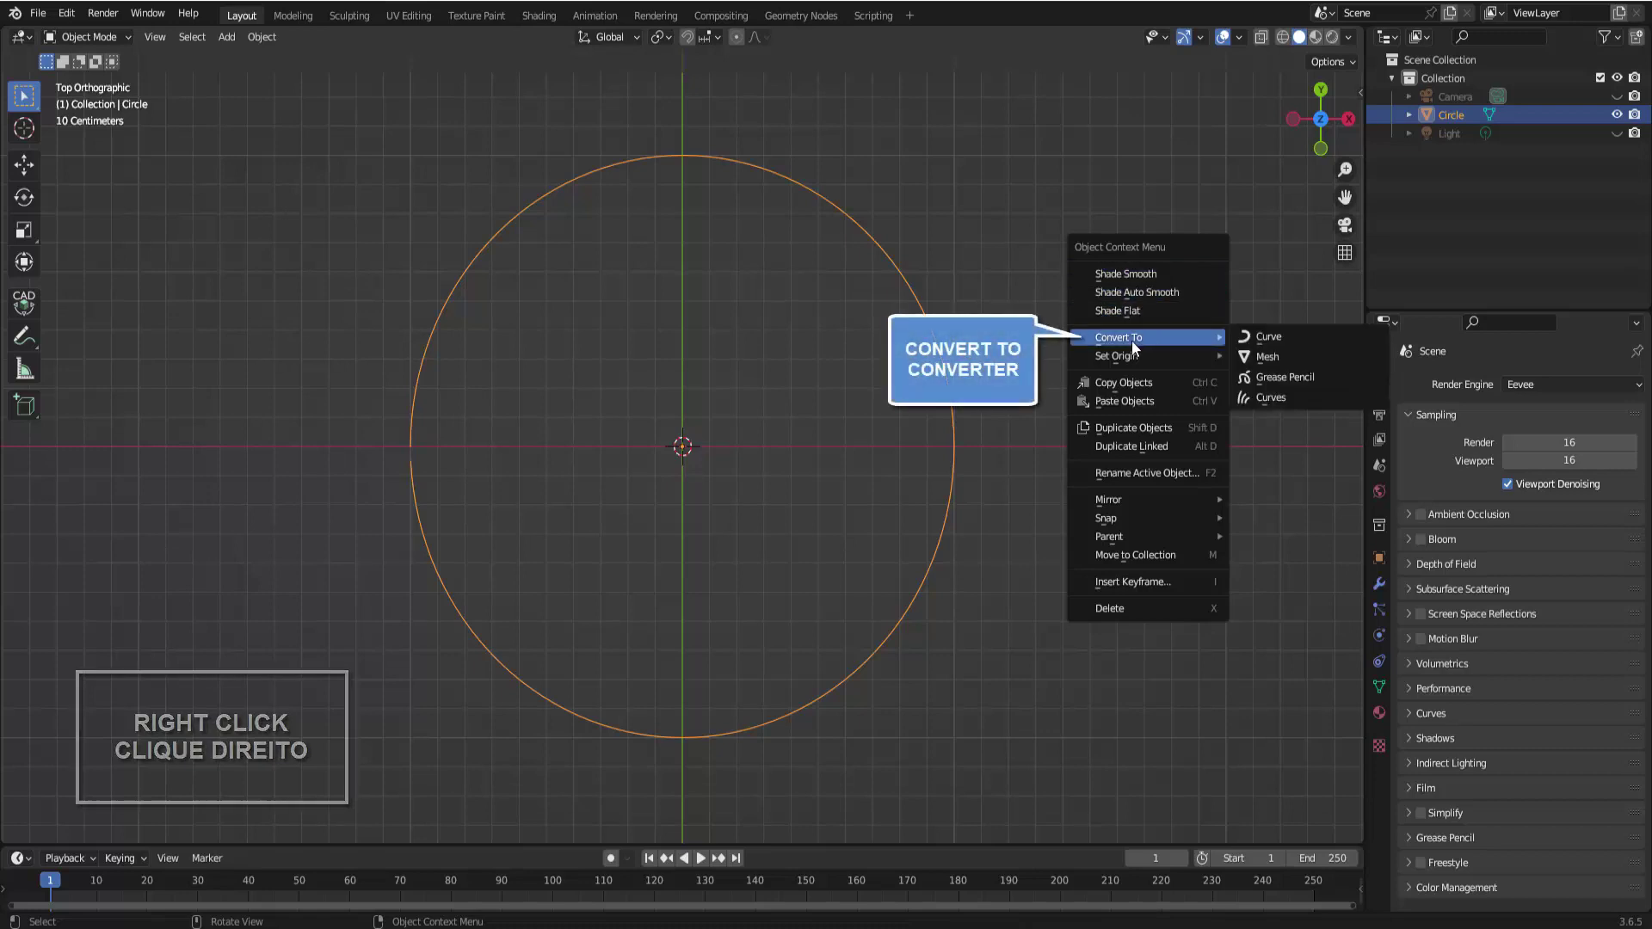
click(1297, 337)
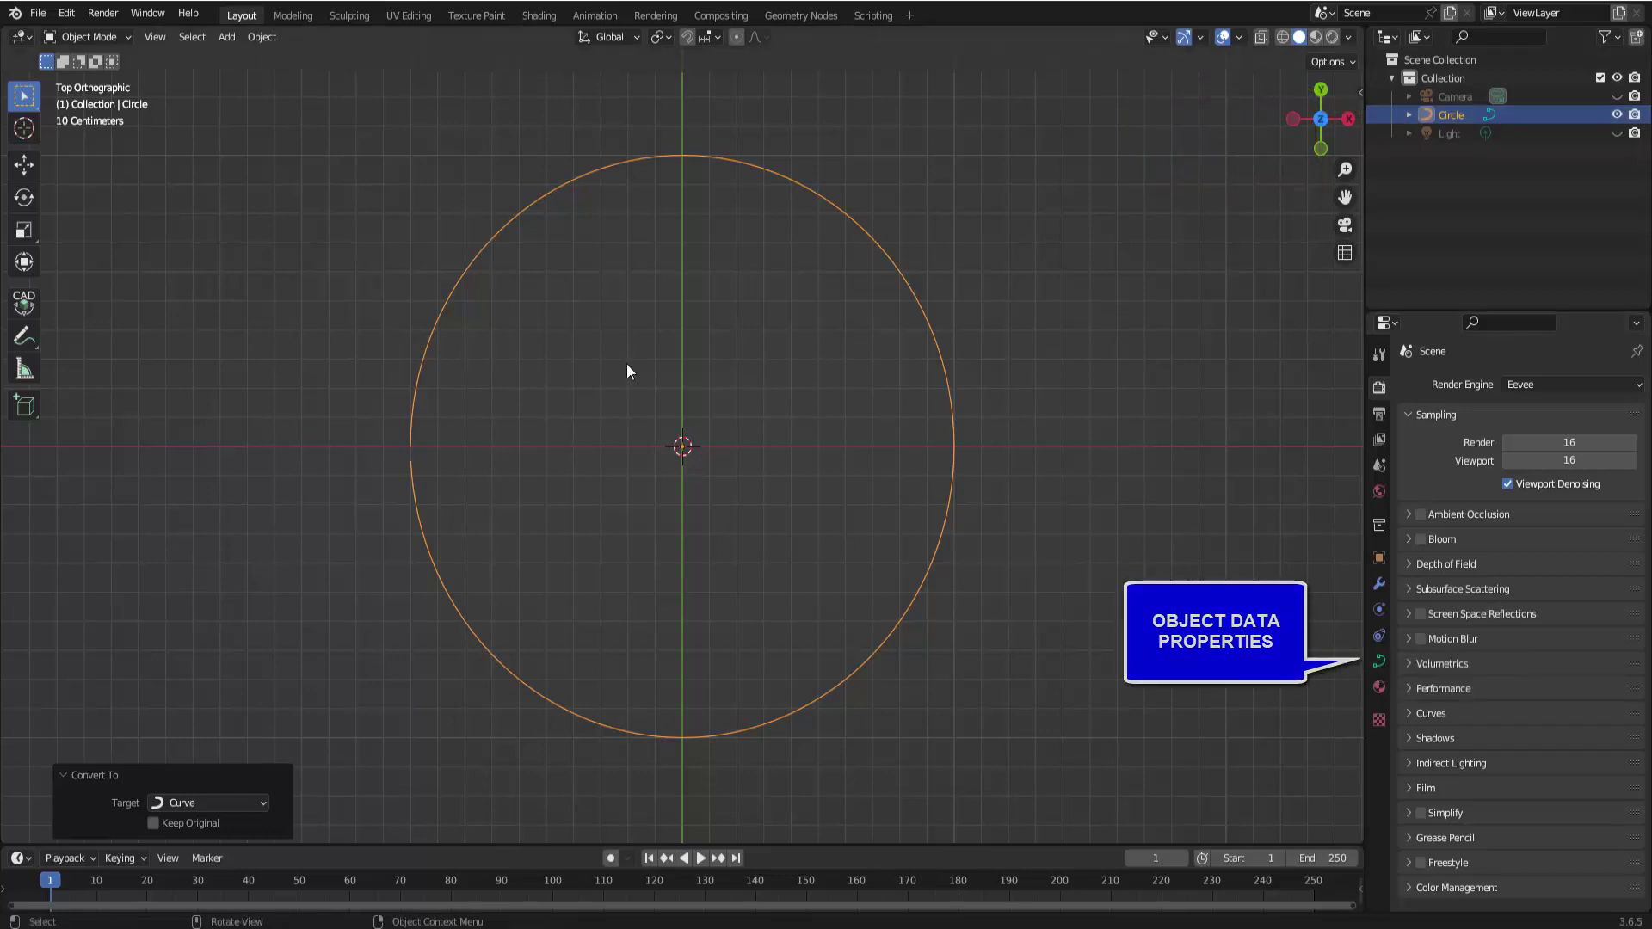
Step: In Edit Mode, extrude the curve's open end point below the X axis about 0.048 m up to the other end point, covering the gap
click(104, 36)
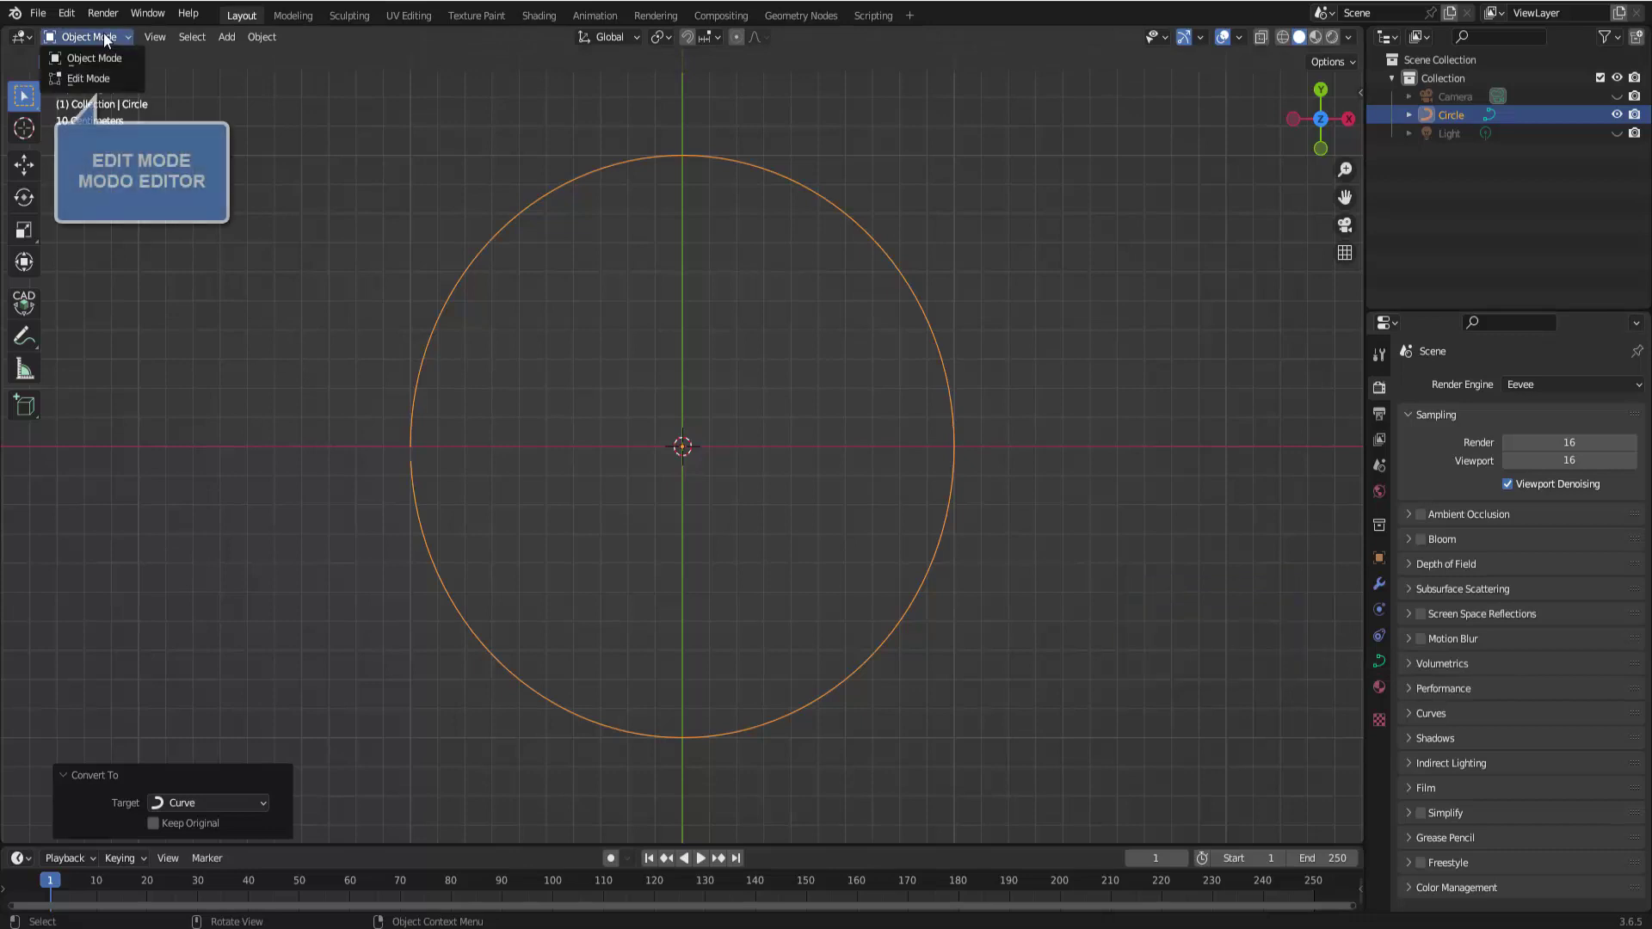
click(89, 77)
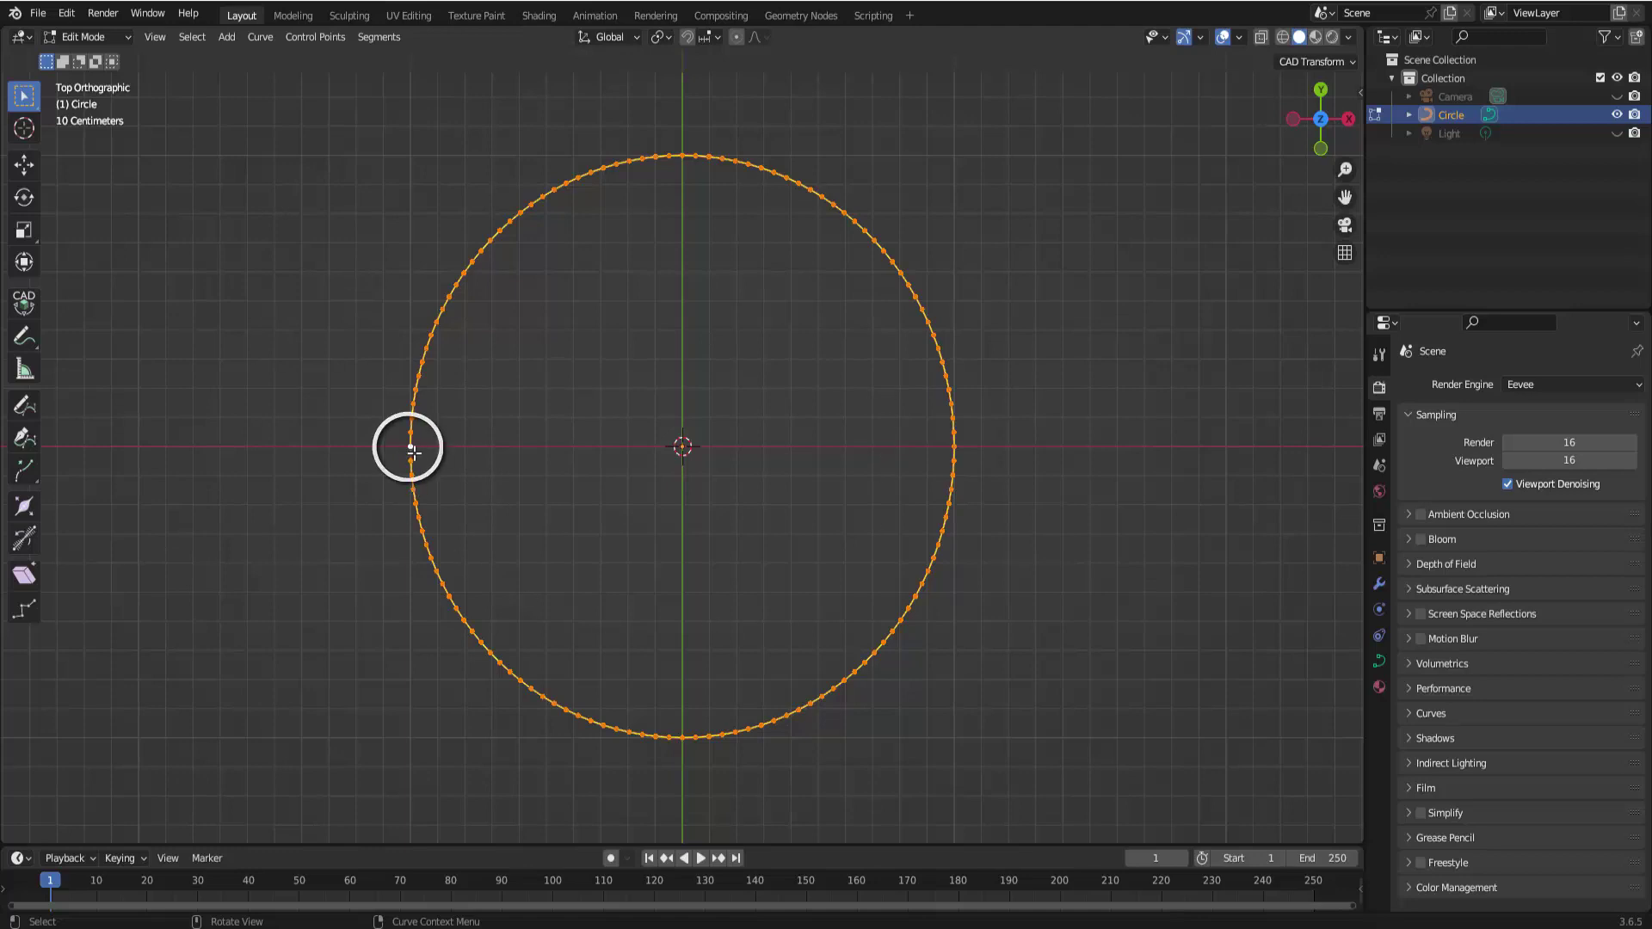
scroll(476, 466, up, 2)
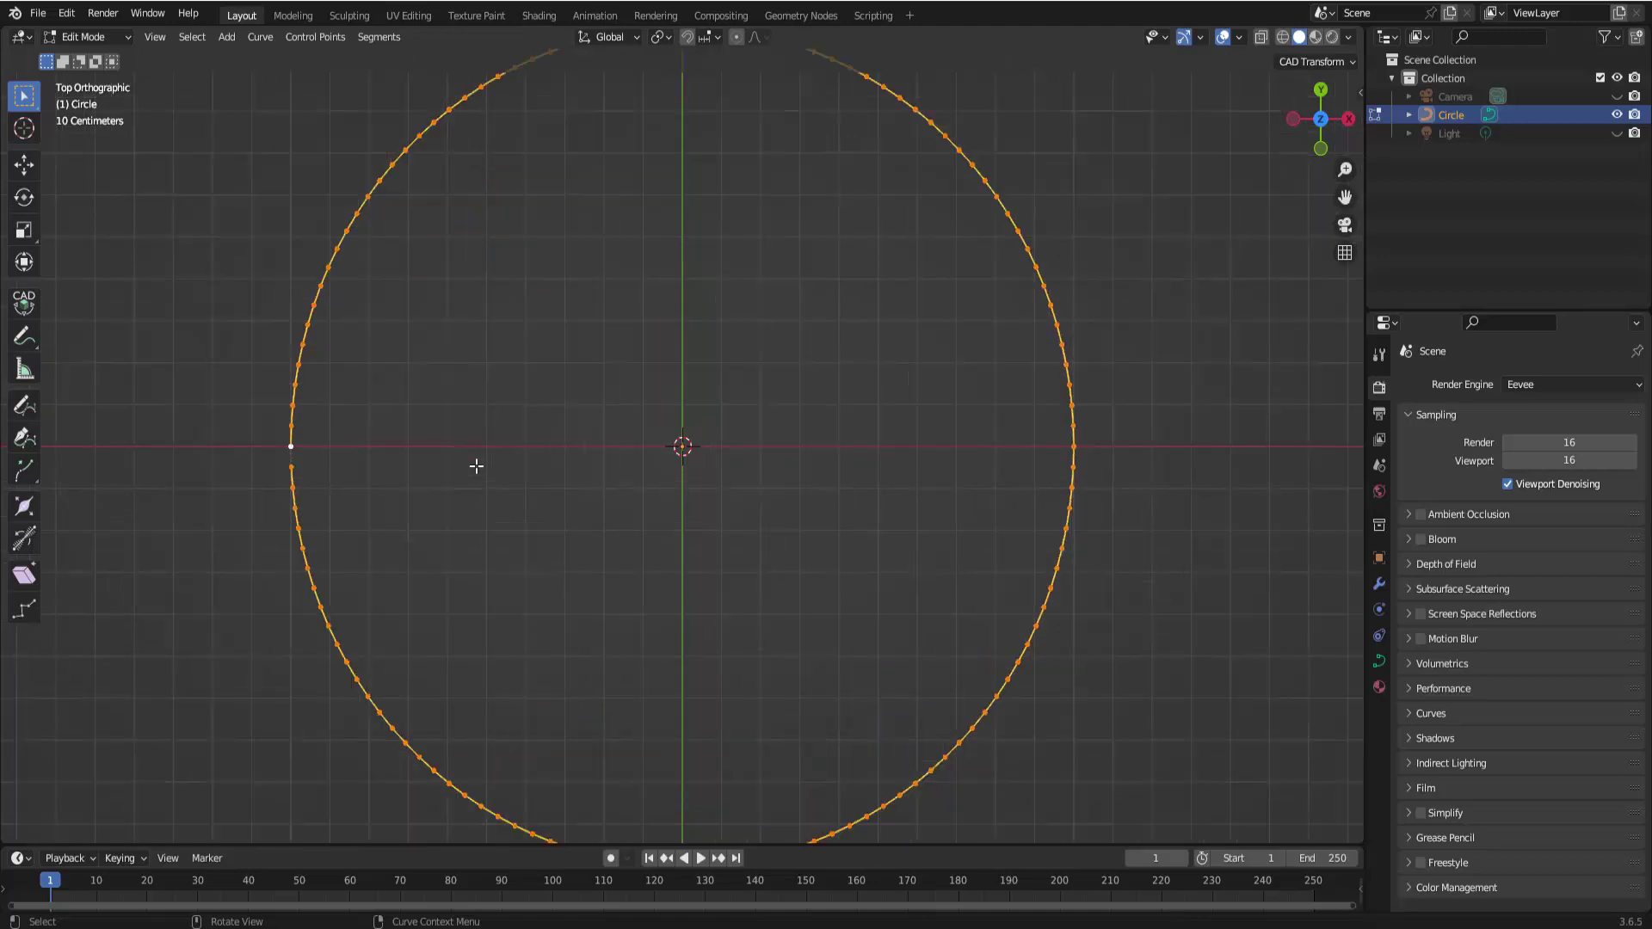
scroll(476, 466, down, 1)
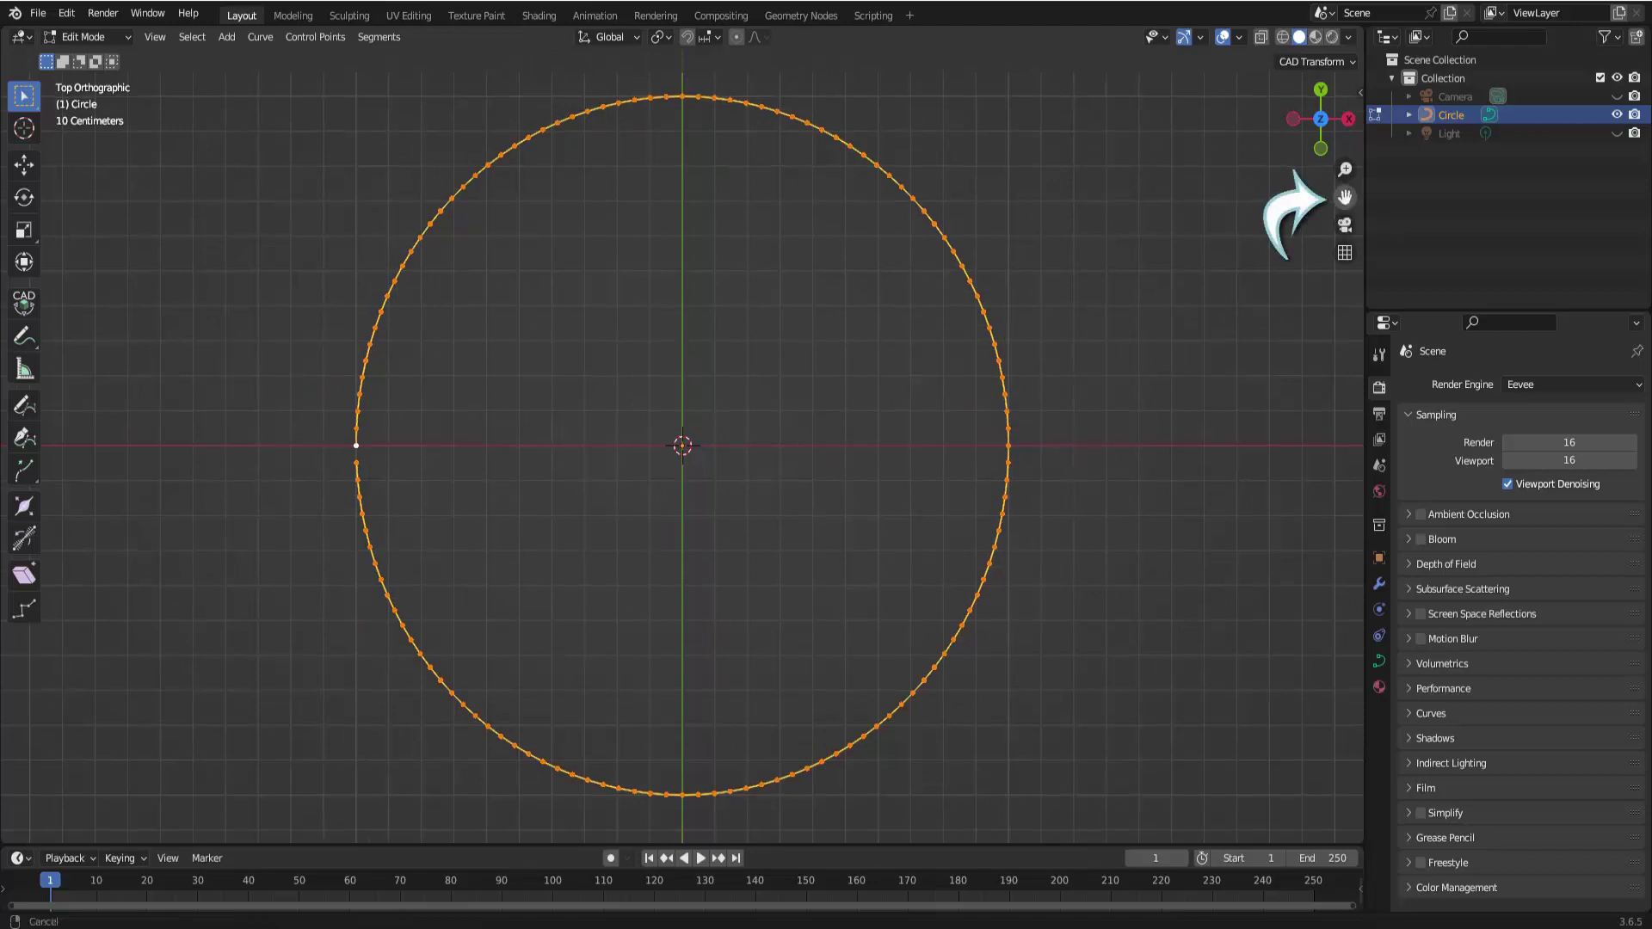
drag(1345, 199, 1467, 190)
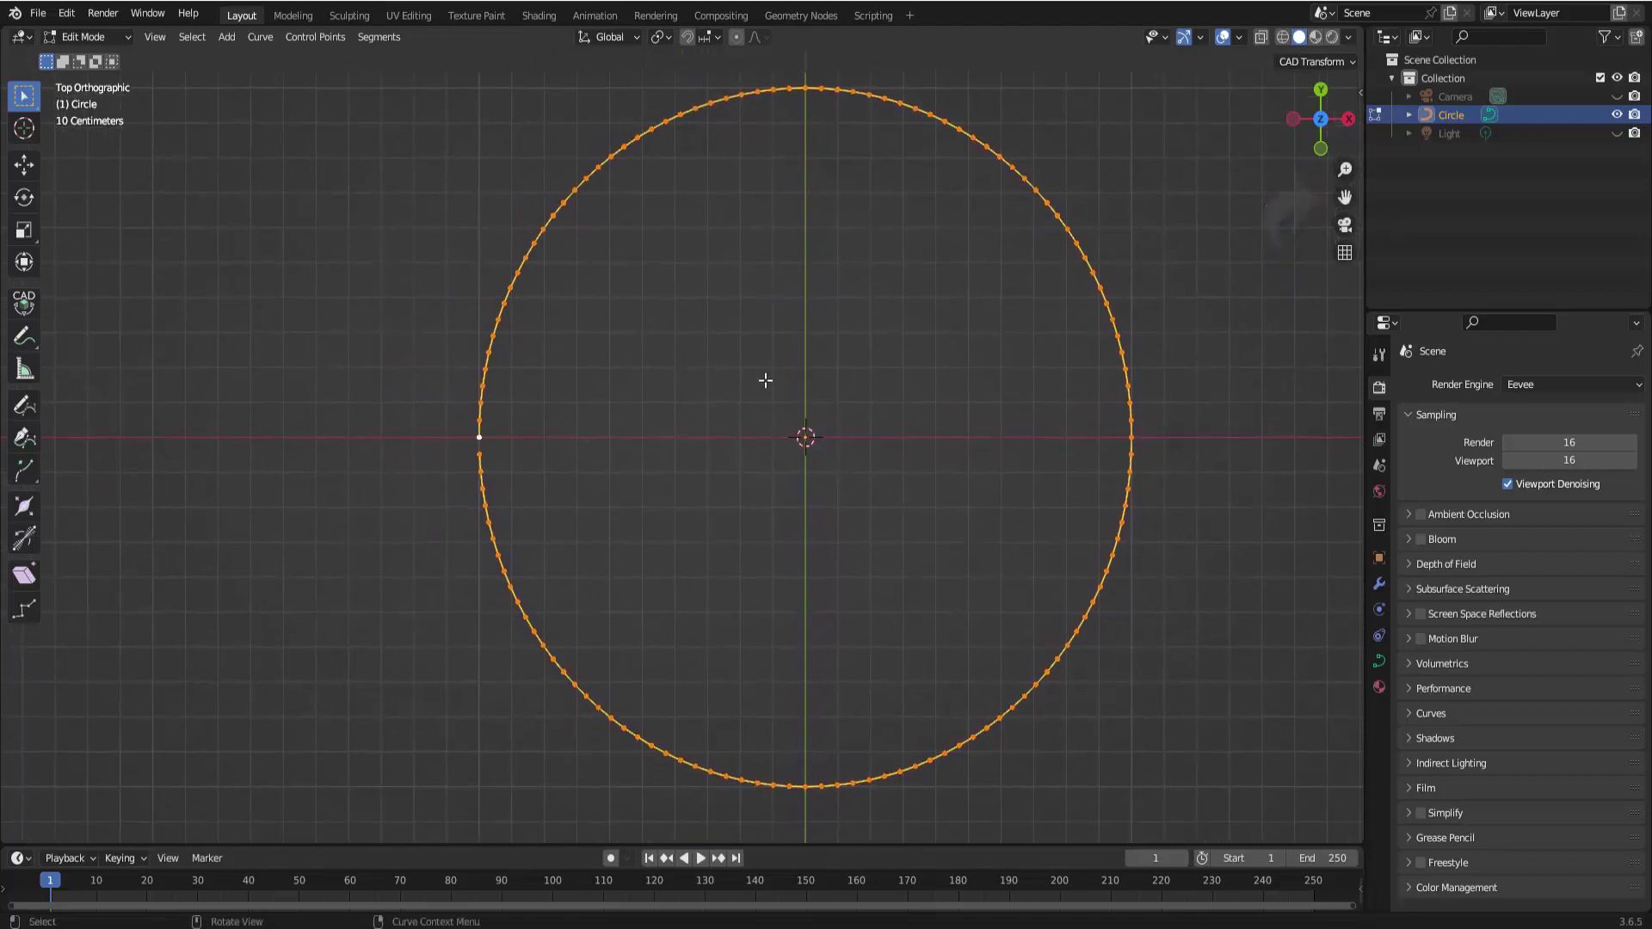
scroll(571, 339, up, 3)
scroll(573, 344, up, 1)
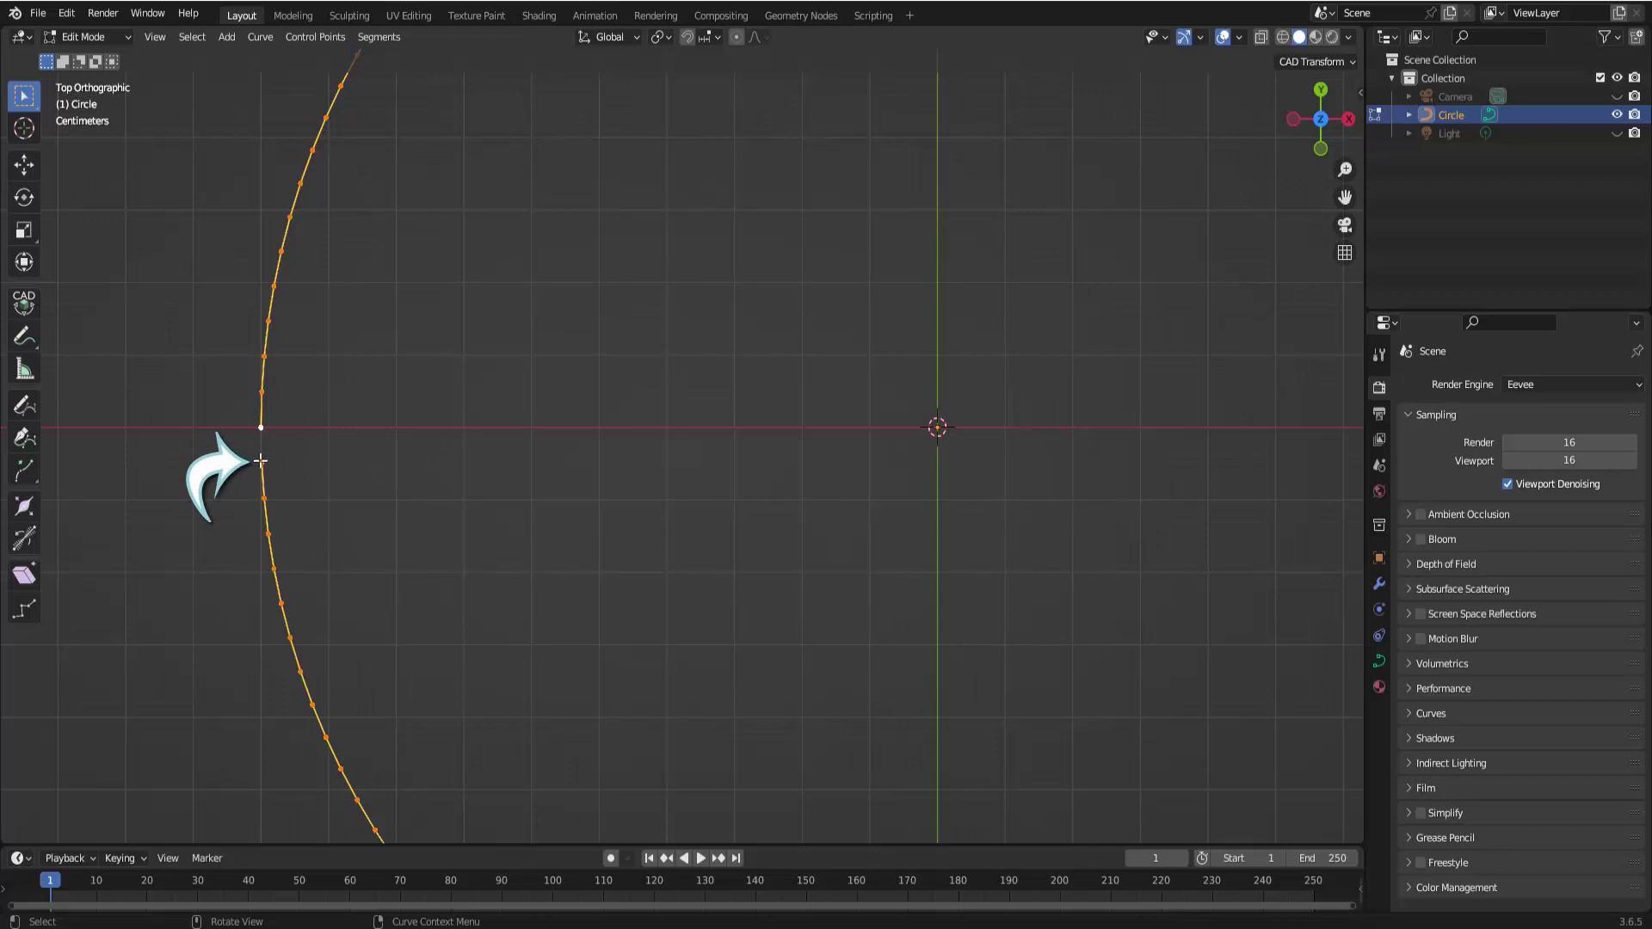
key(alt+a)
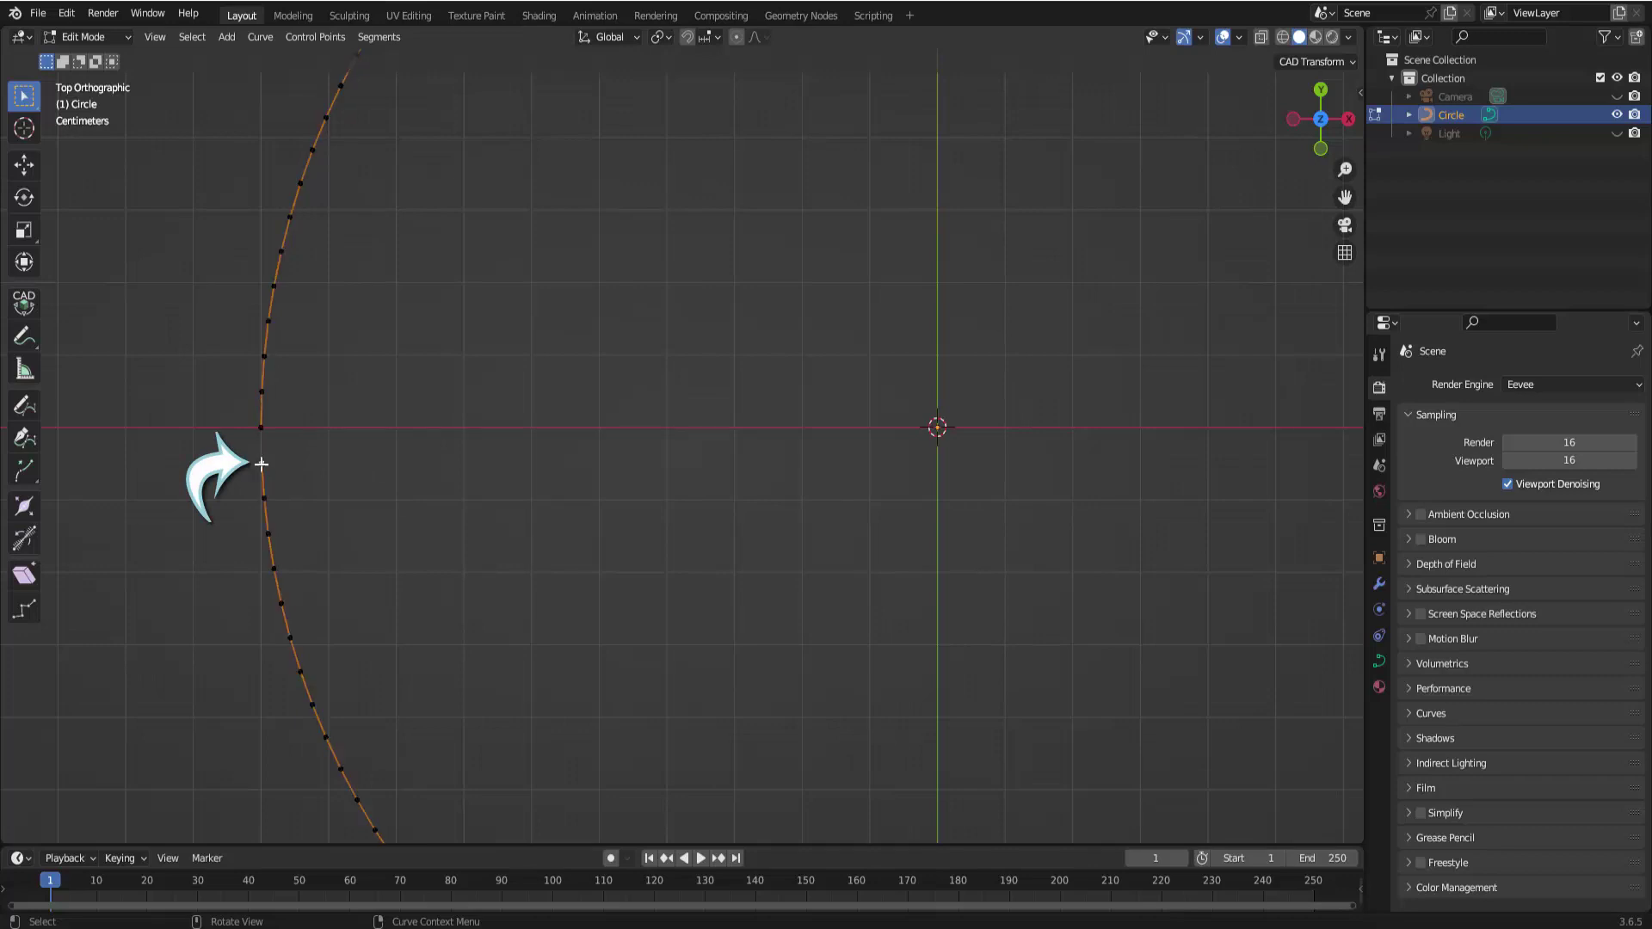
click(261, 464)
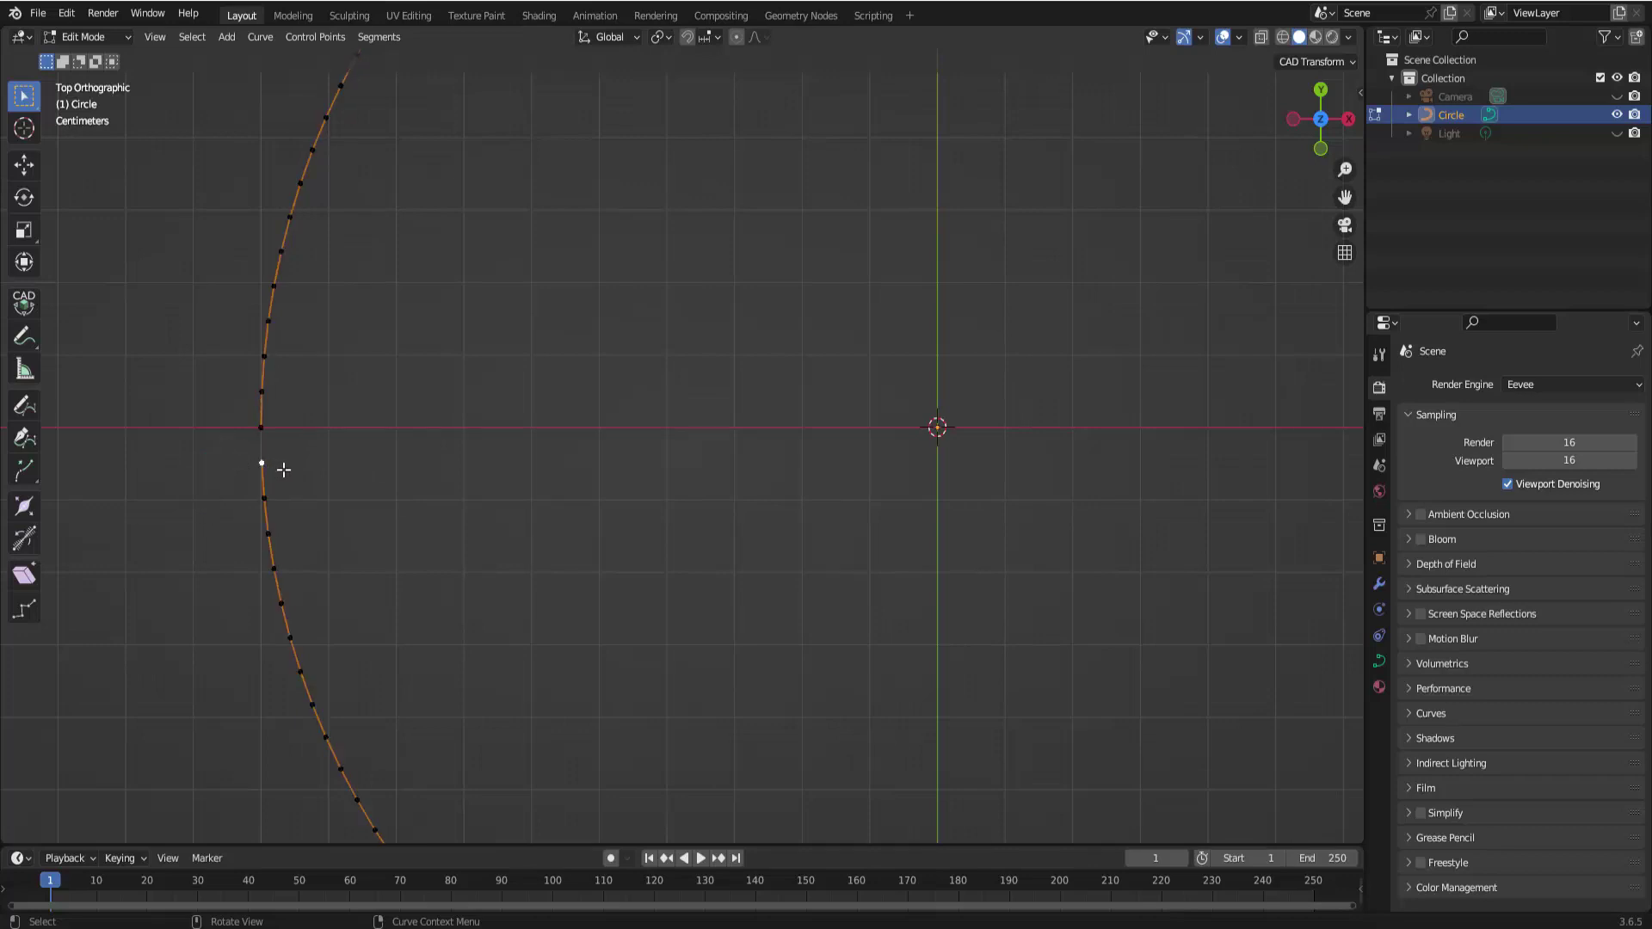
key(e)
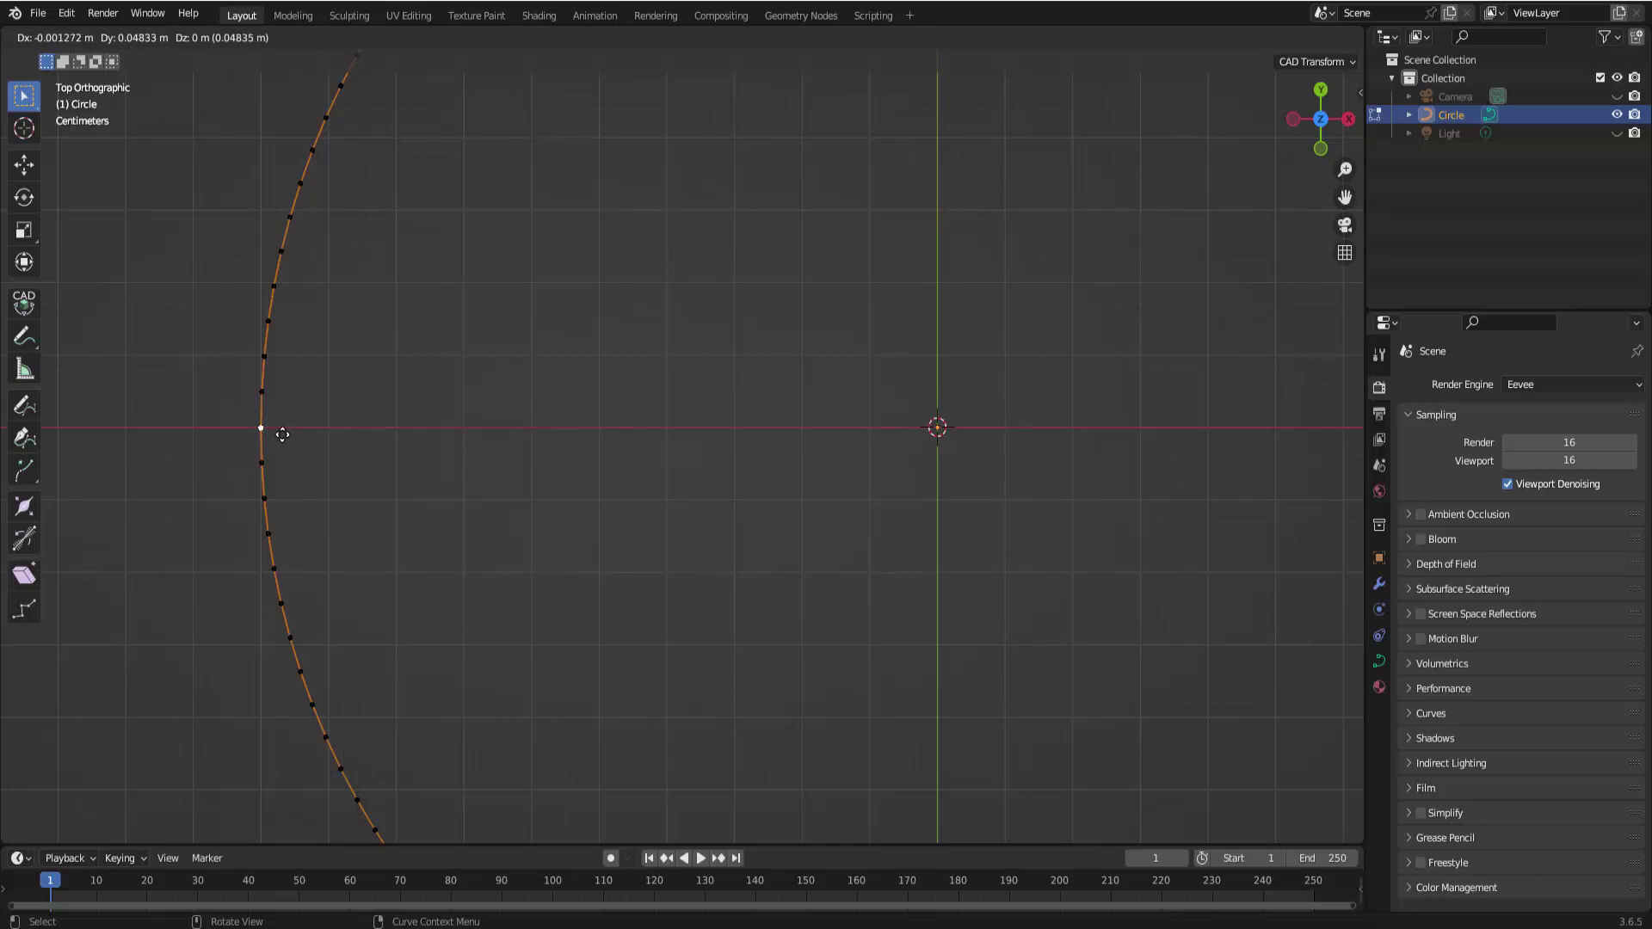
click(282, 435)
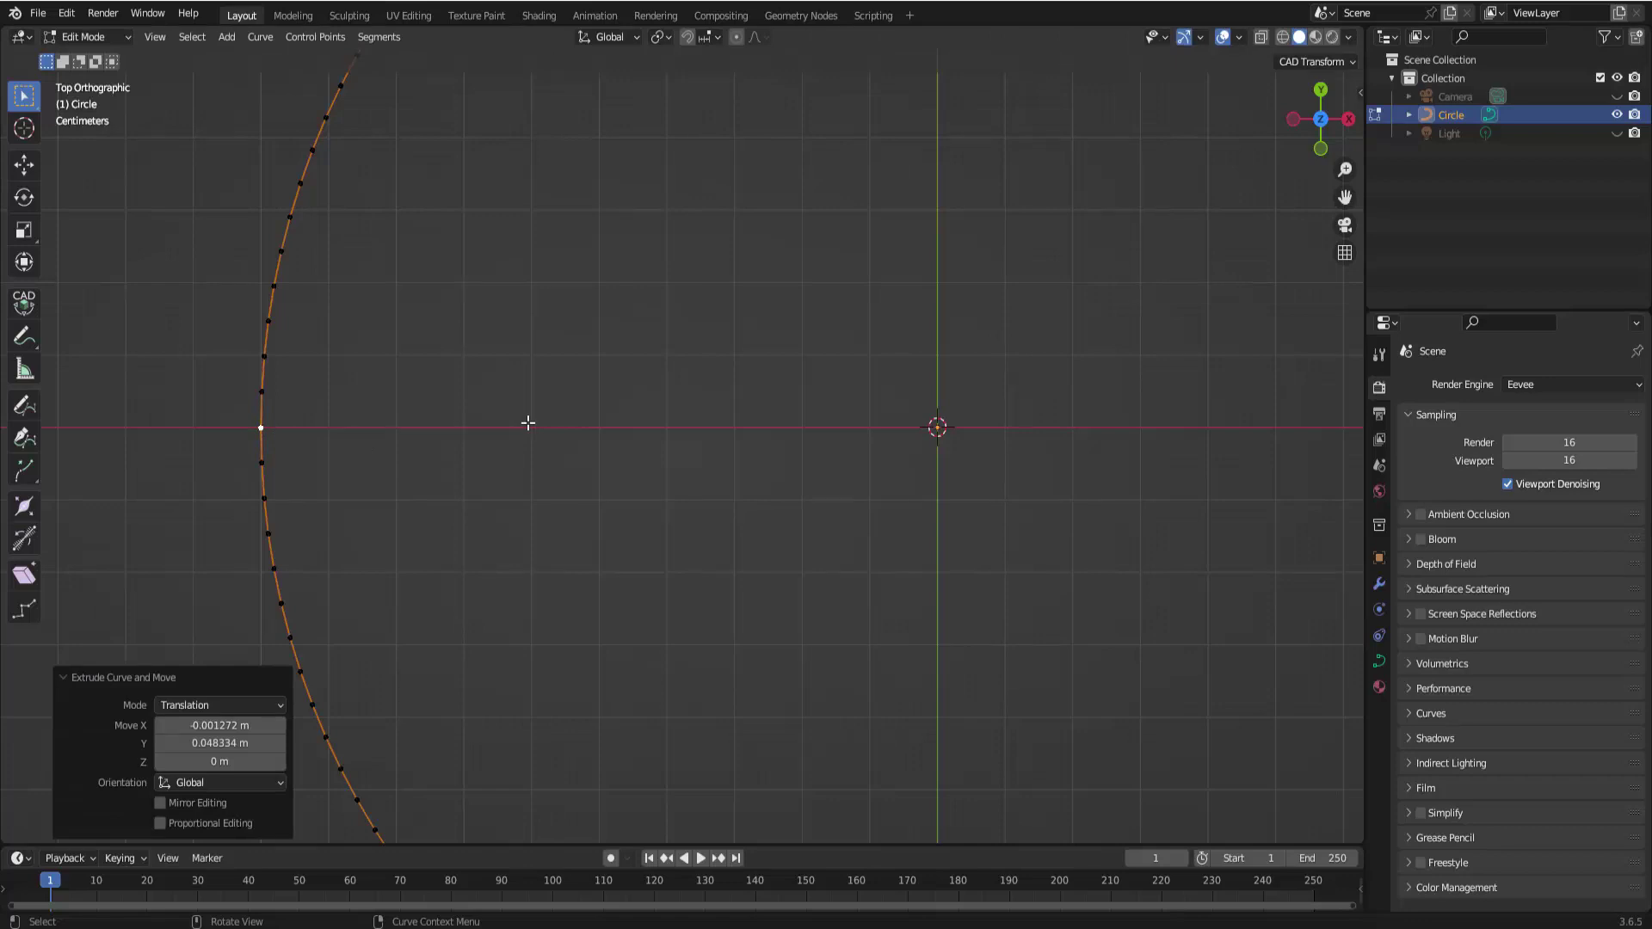
Step: Select all curve points and give the curve a round bevel with a depth of 0.04 m and a resolution of 6
scroll(896, 484, down, 6)
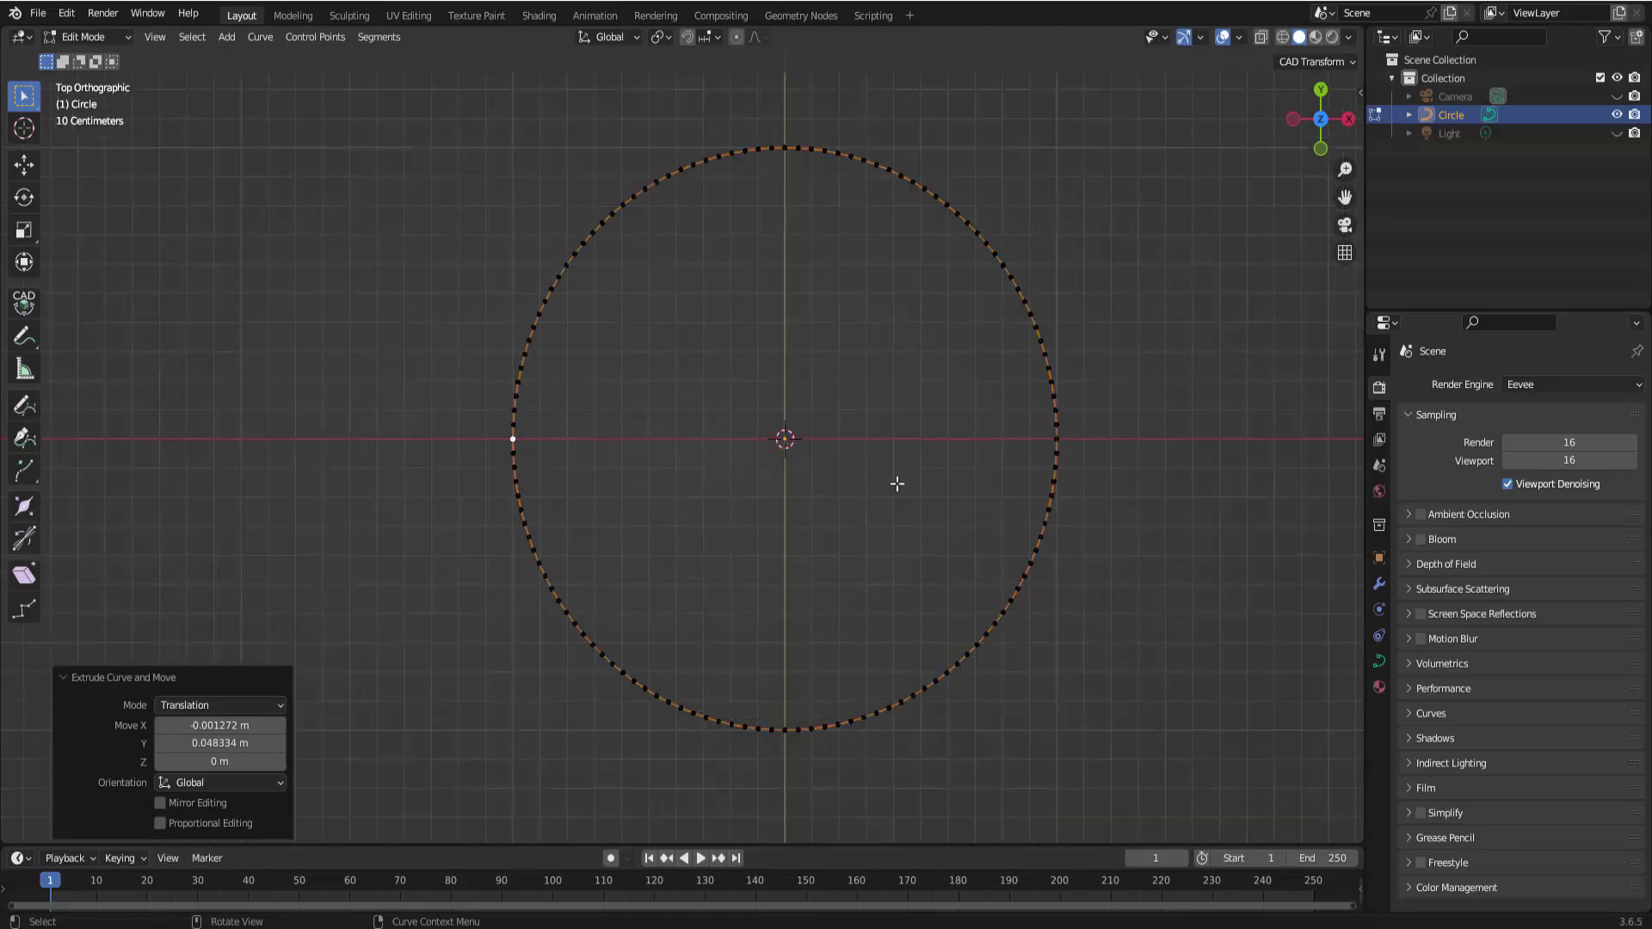
key(a)
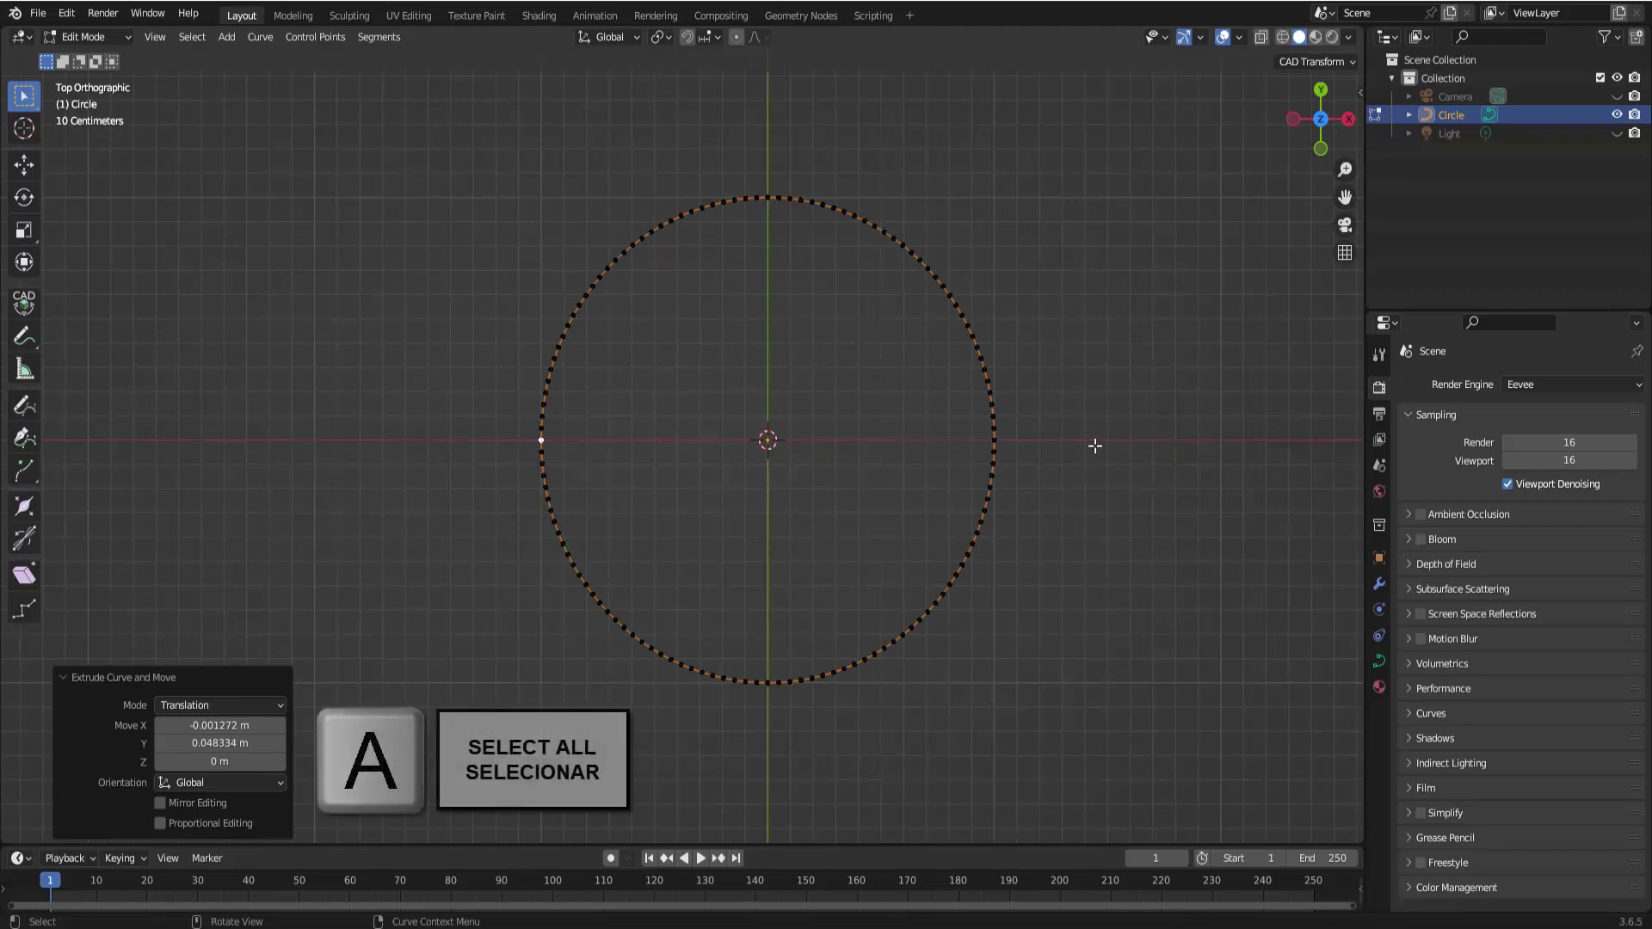
key(a)
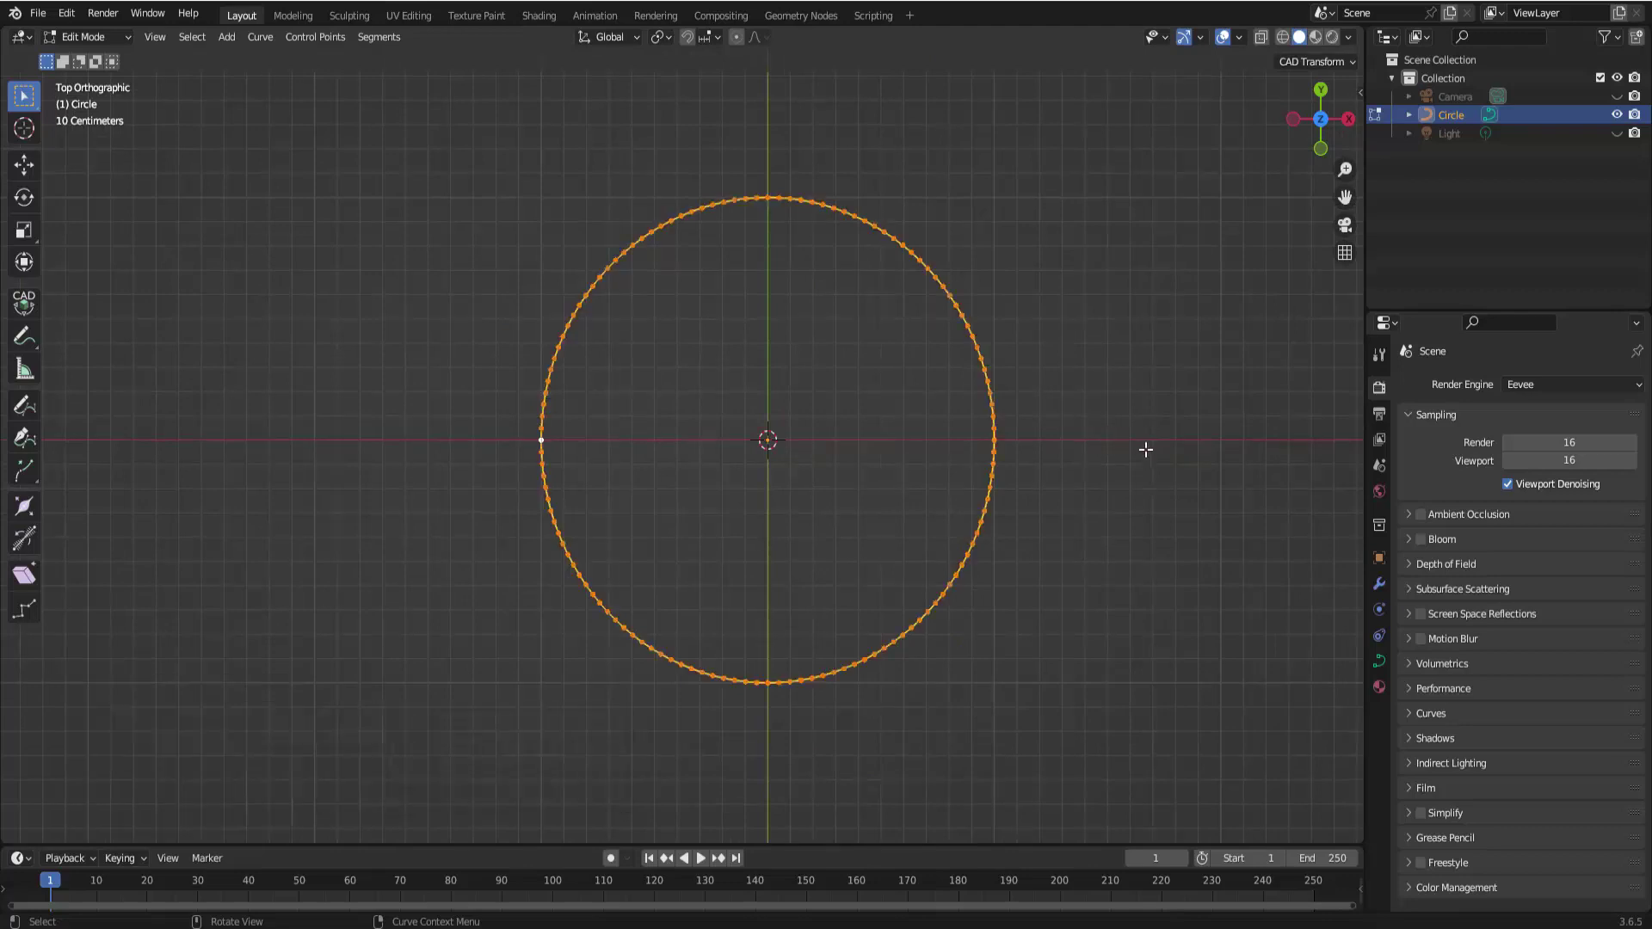
click(1380, 663)
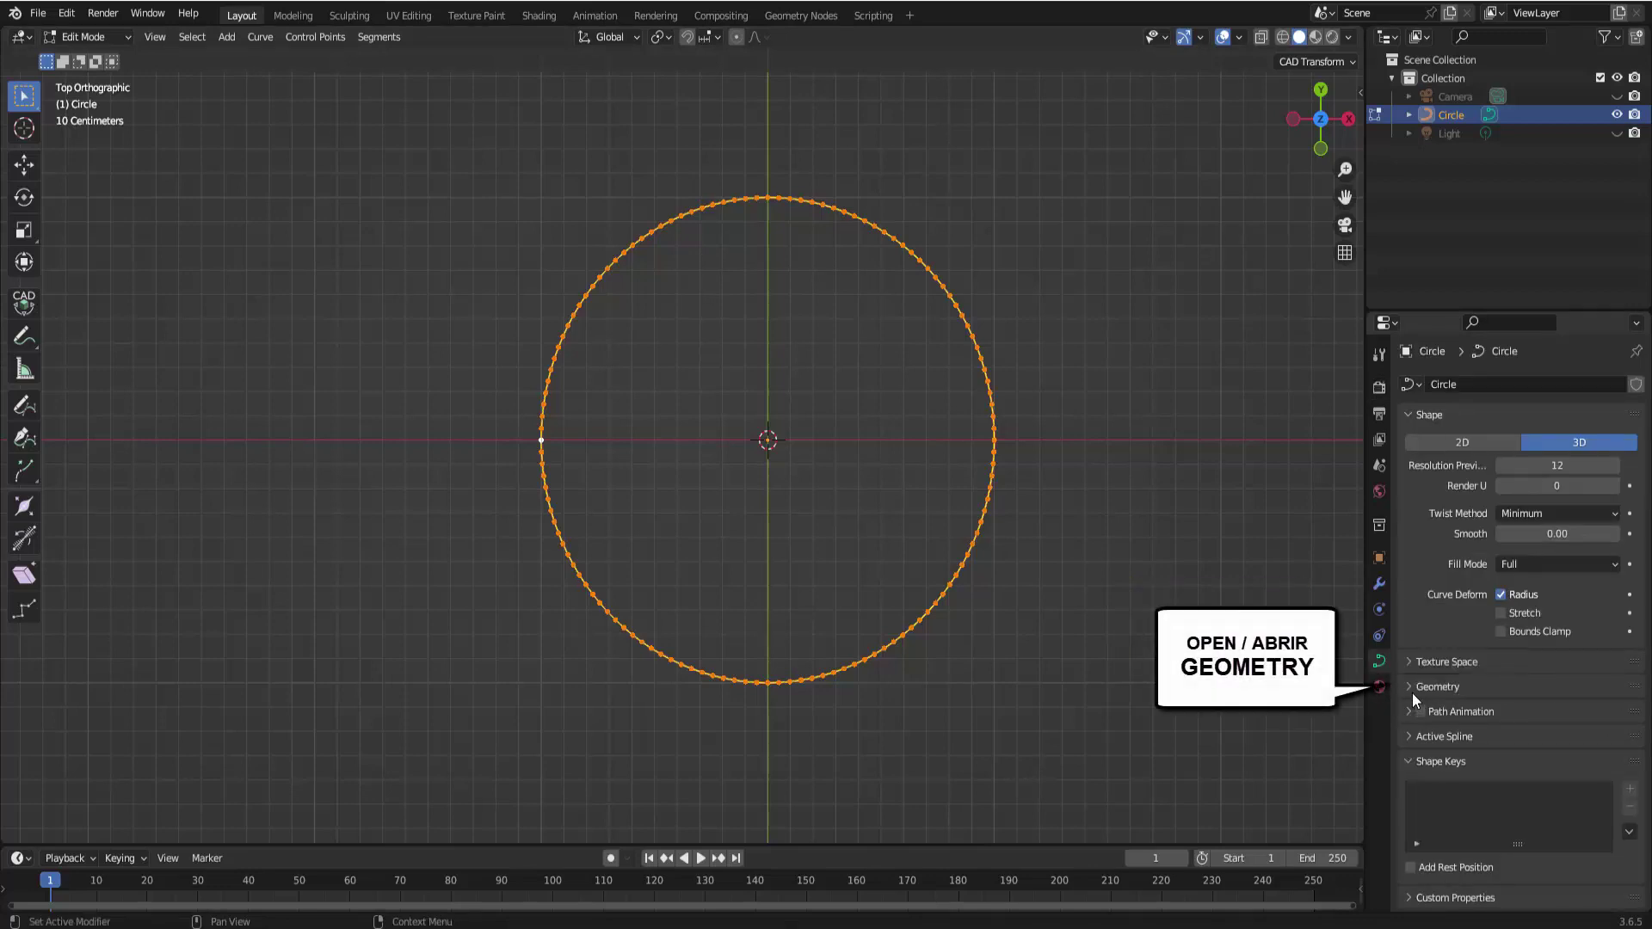
click(1411, 688)
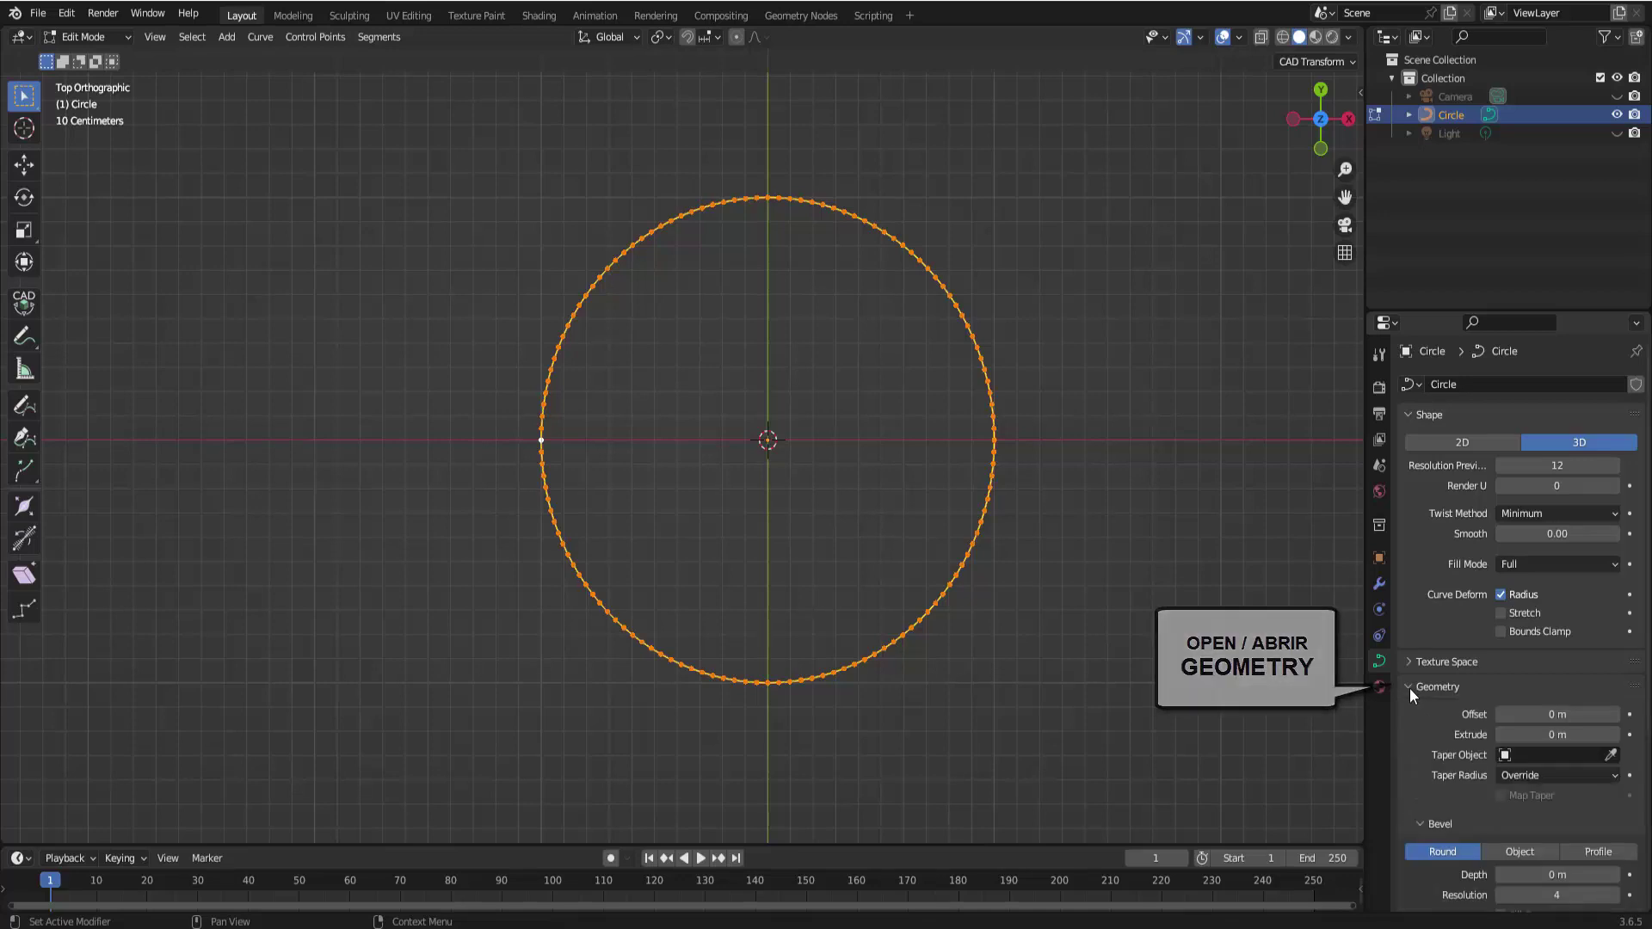
scroll(1417, 743, down, 6)
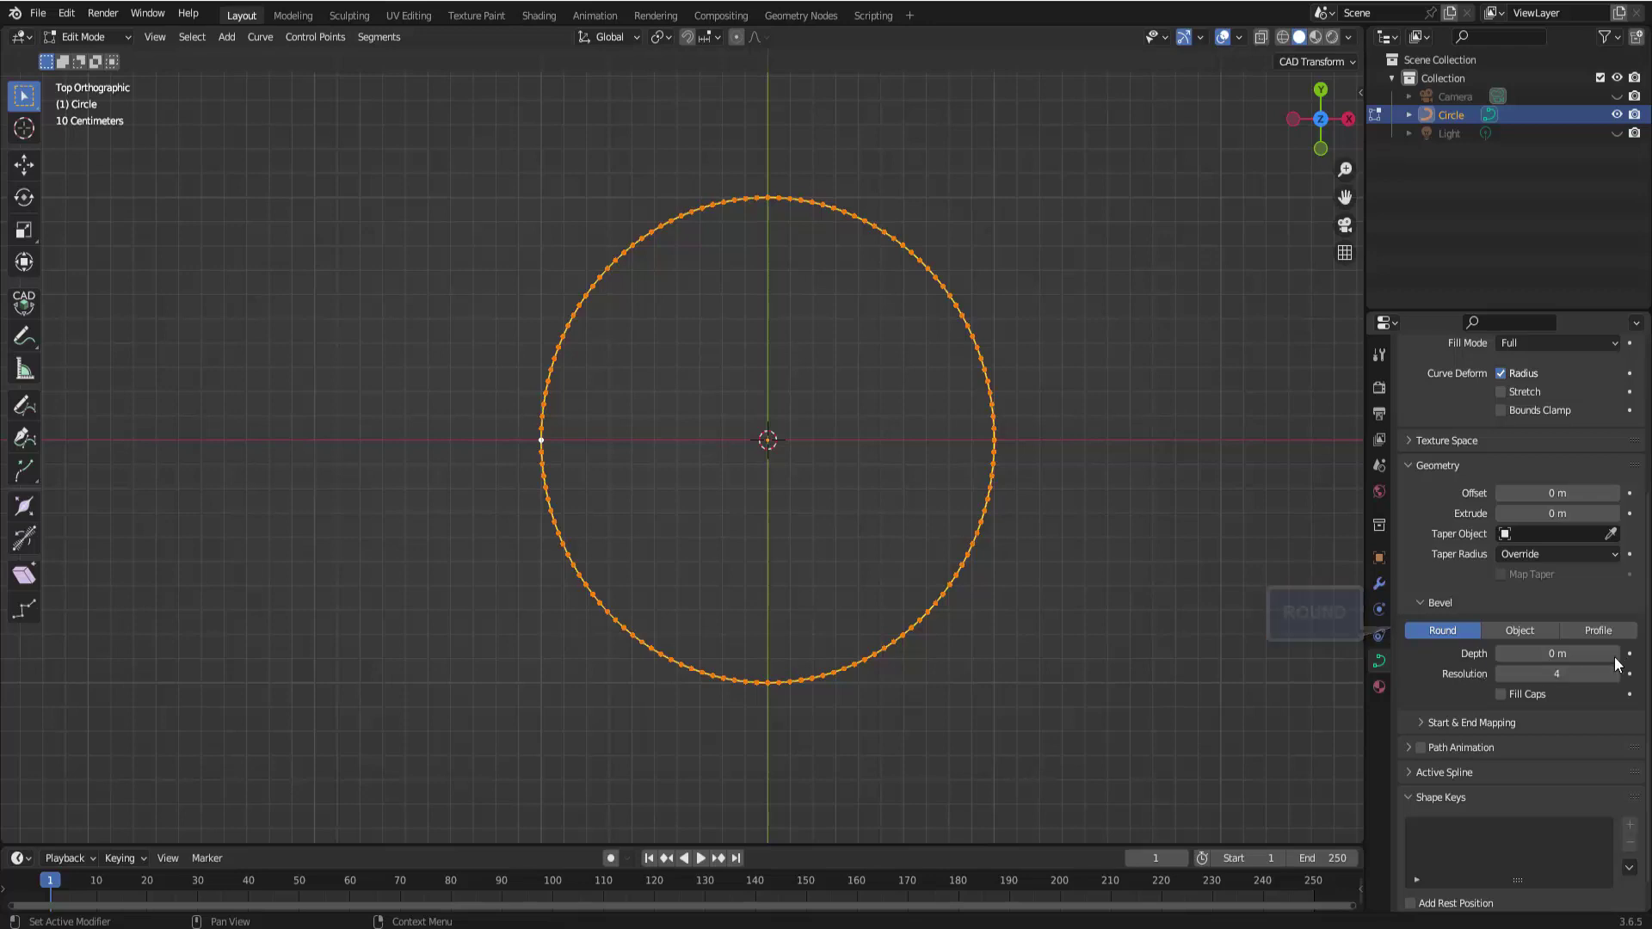
mouse_move(1617, 658)
mouse_down()
mouse_move(1636, 658)
mouse_move(1613, 656)
mouse_up()
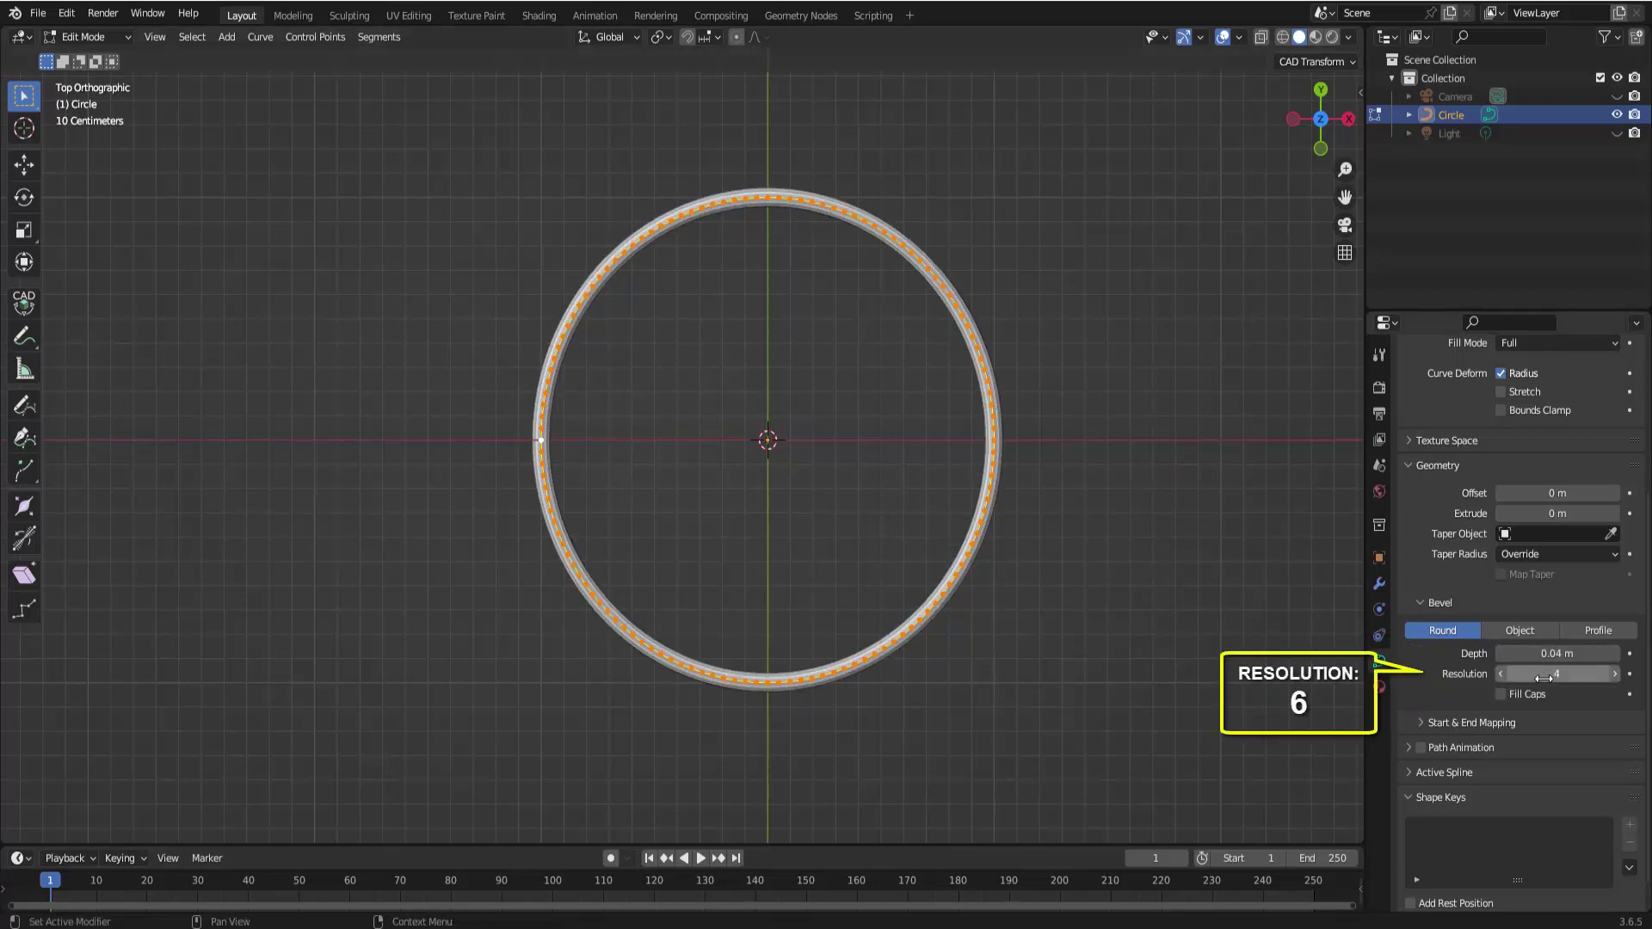
drag(1547, 674, 1574, 674)
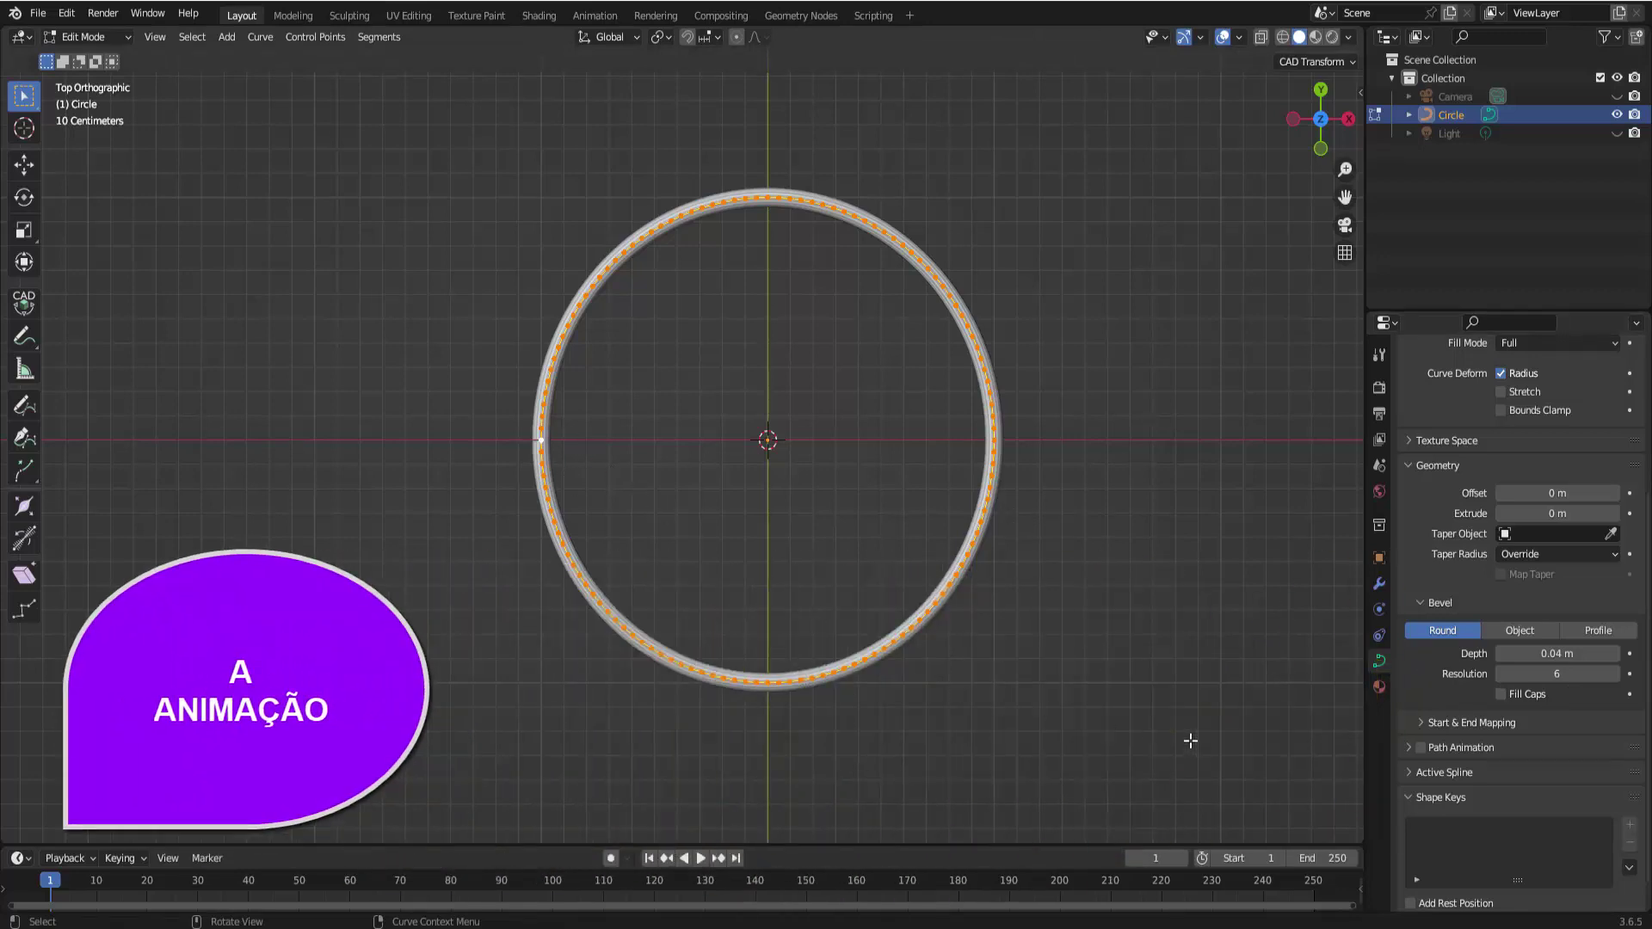
Step: Set the bevel mapping's End factor to 0 and keyframe it at frame 1, enlarging the timeline area
click(1421, 723)
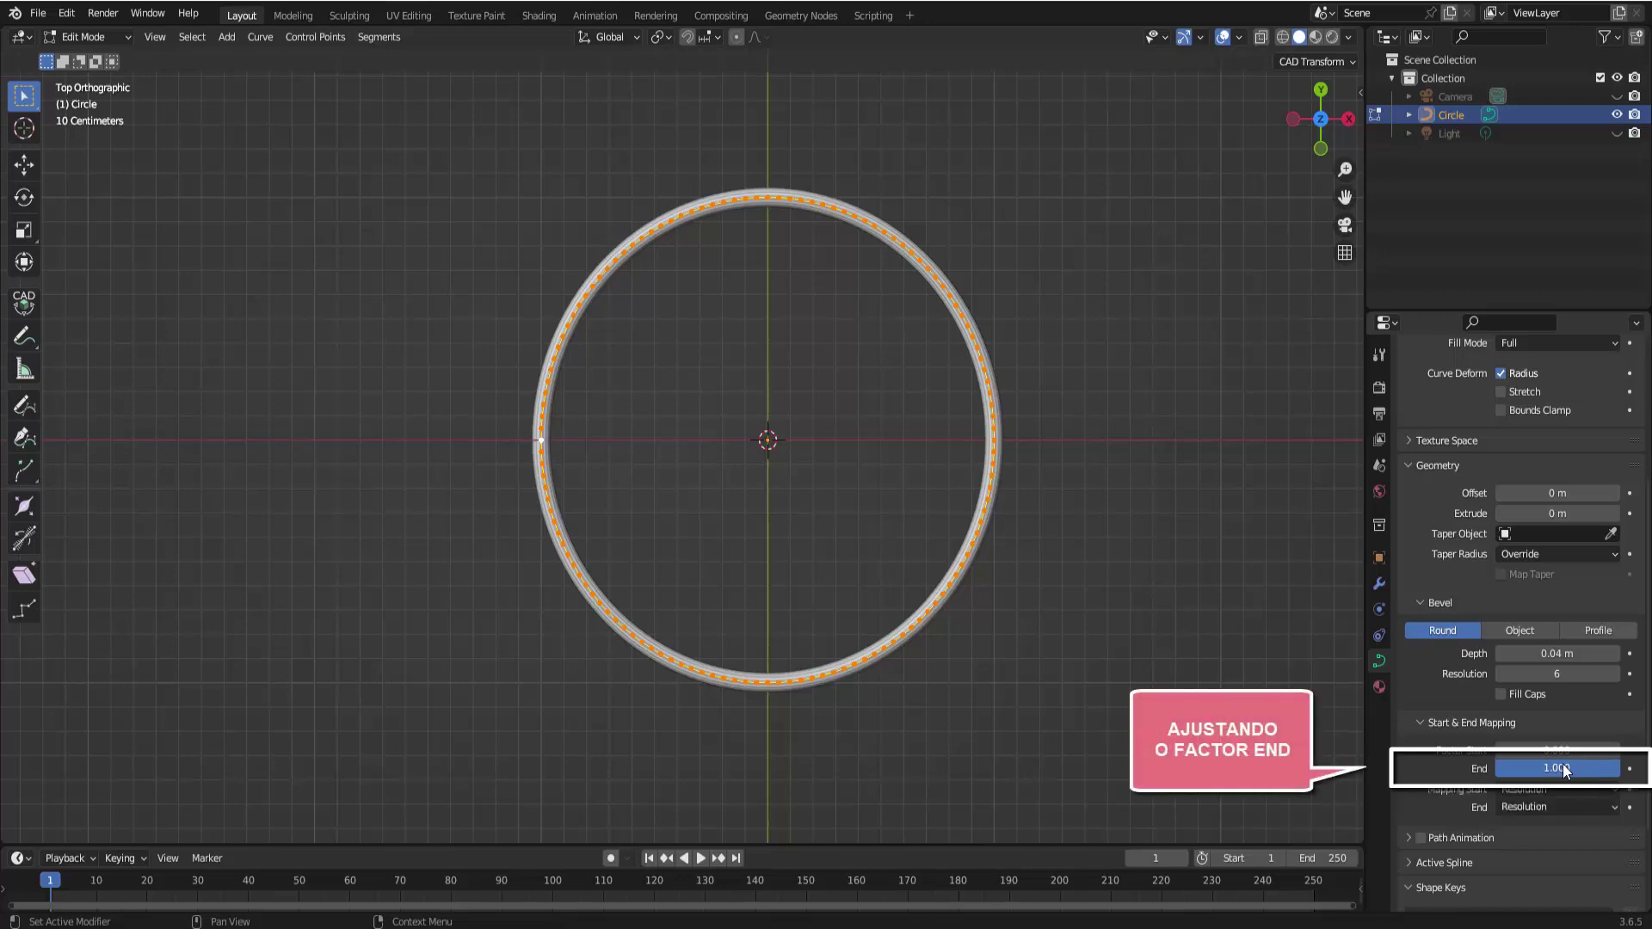
drag(1562, 764, 1440, 764)
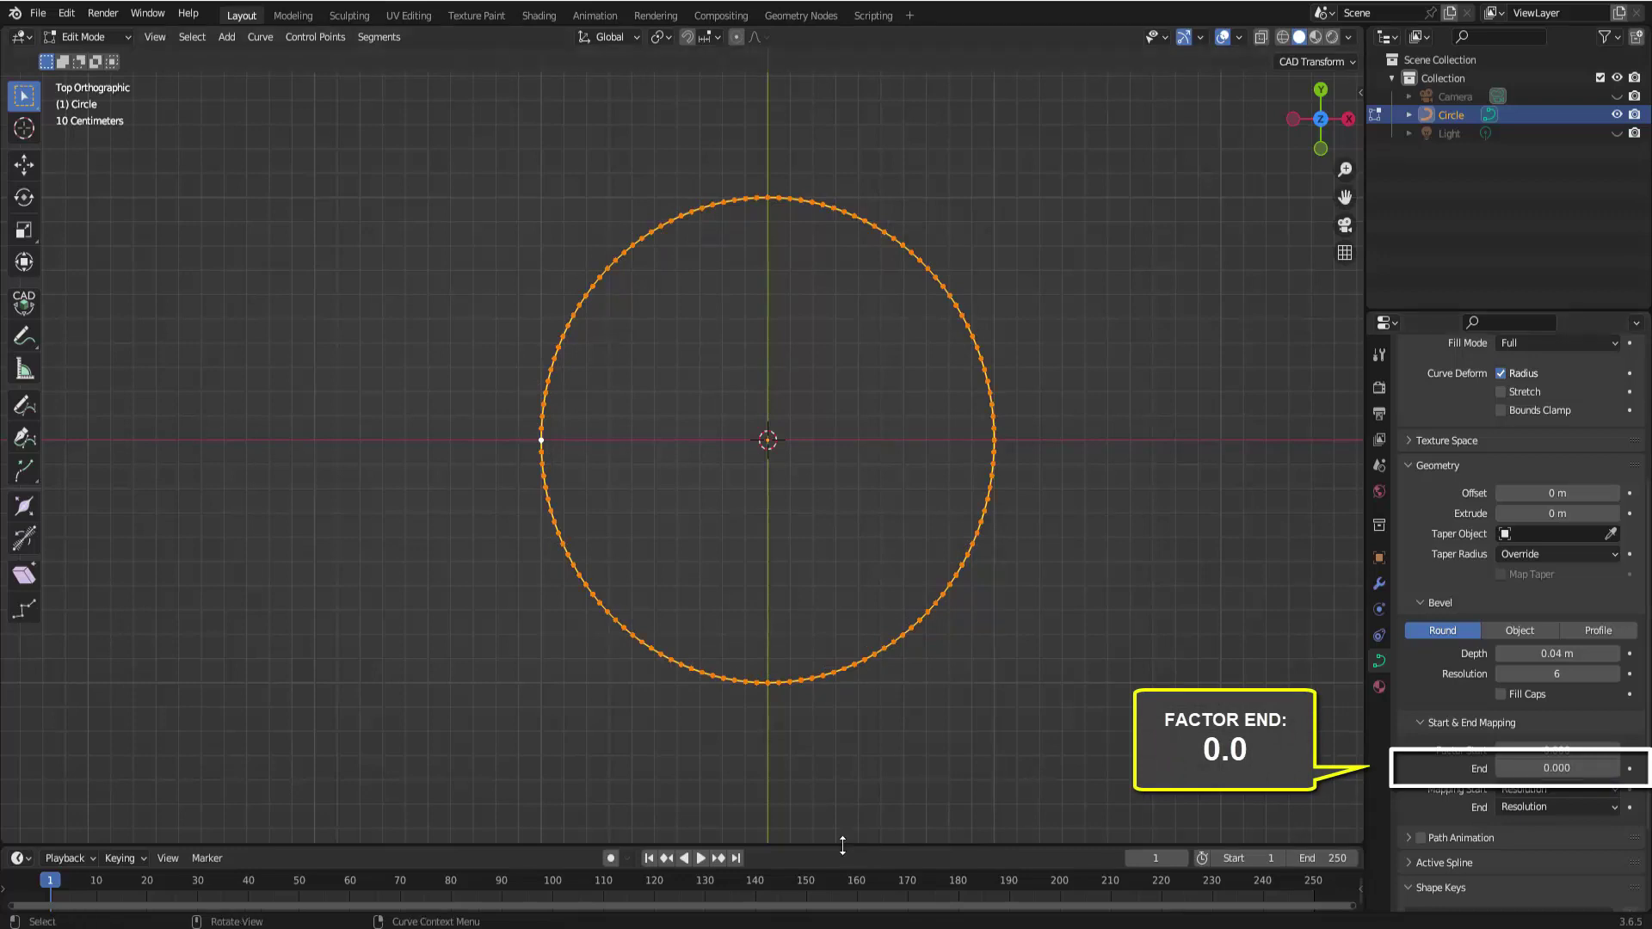
drag(842, 846, 840, 762)
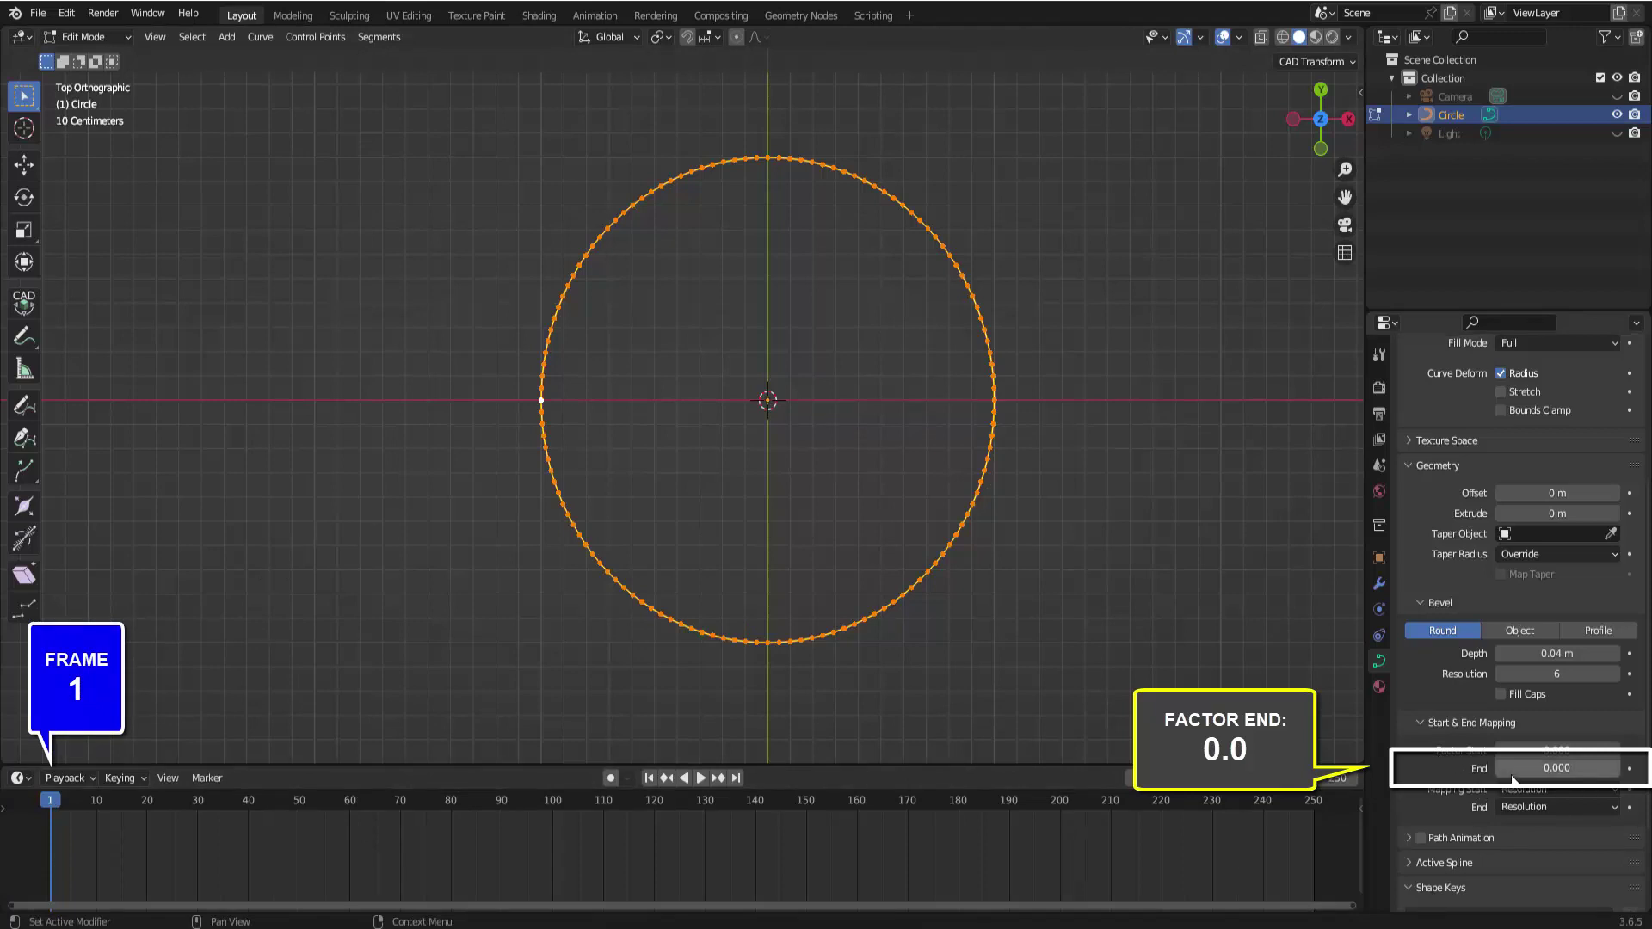
click(1628, 769)
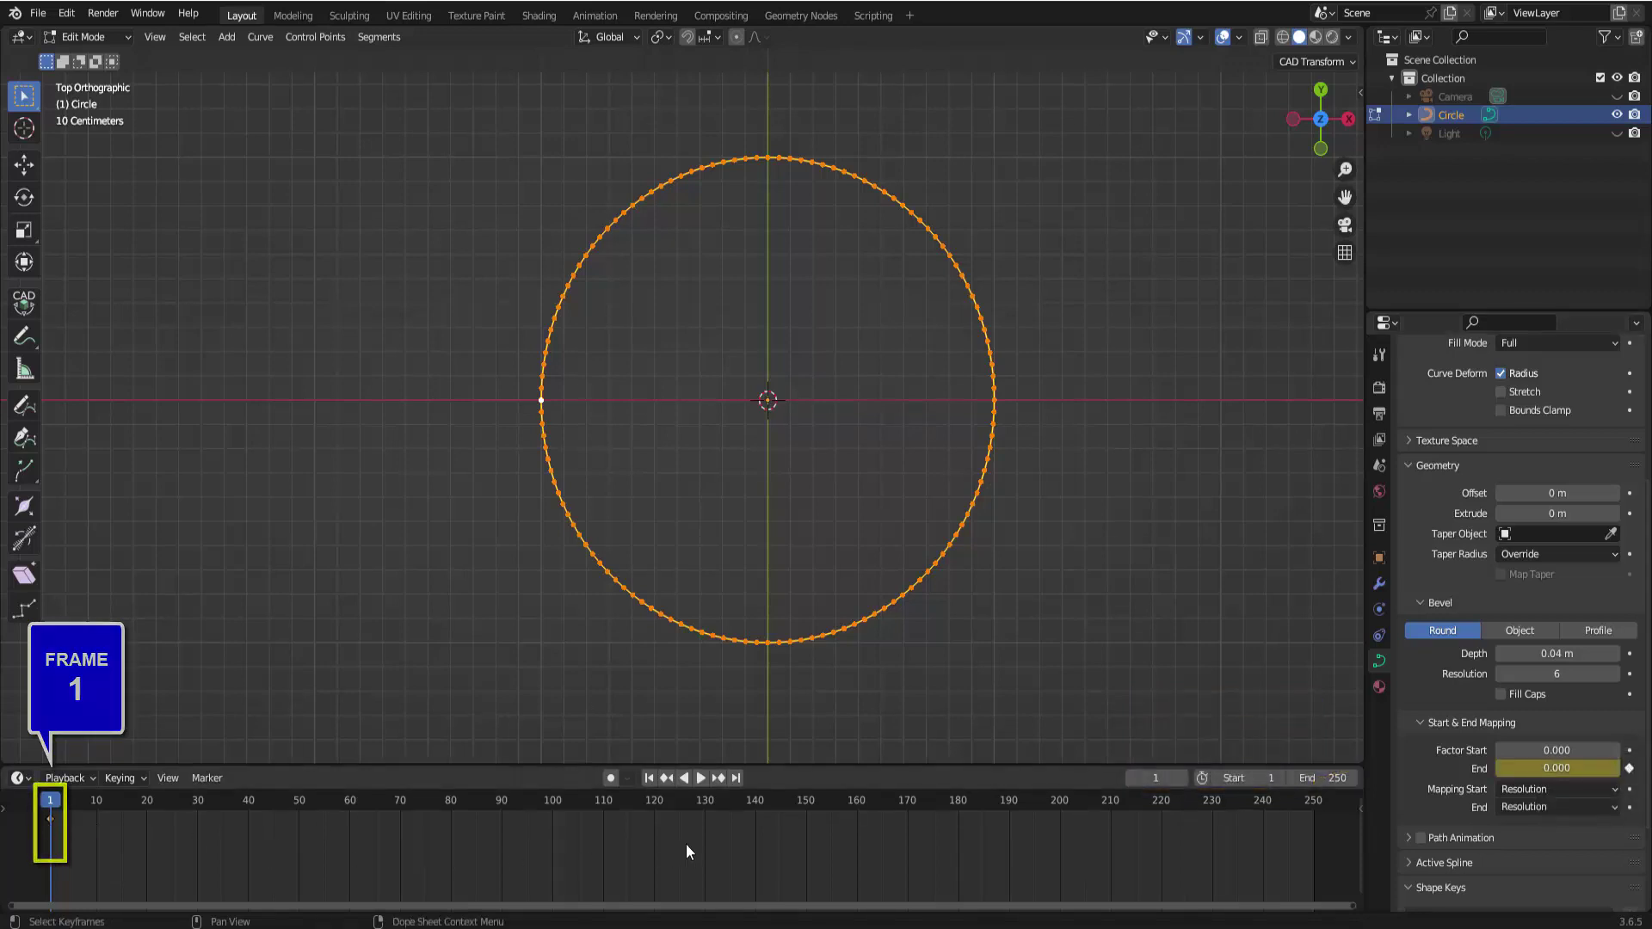
Step: Keyframe the curve's bevel End factor at 1 on frame 135
click(732, 807)
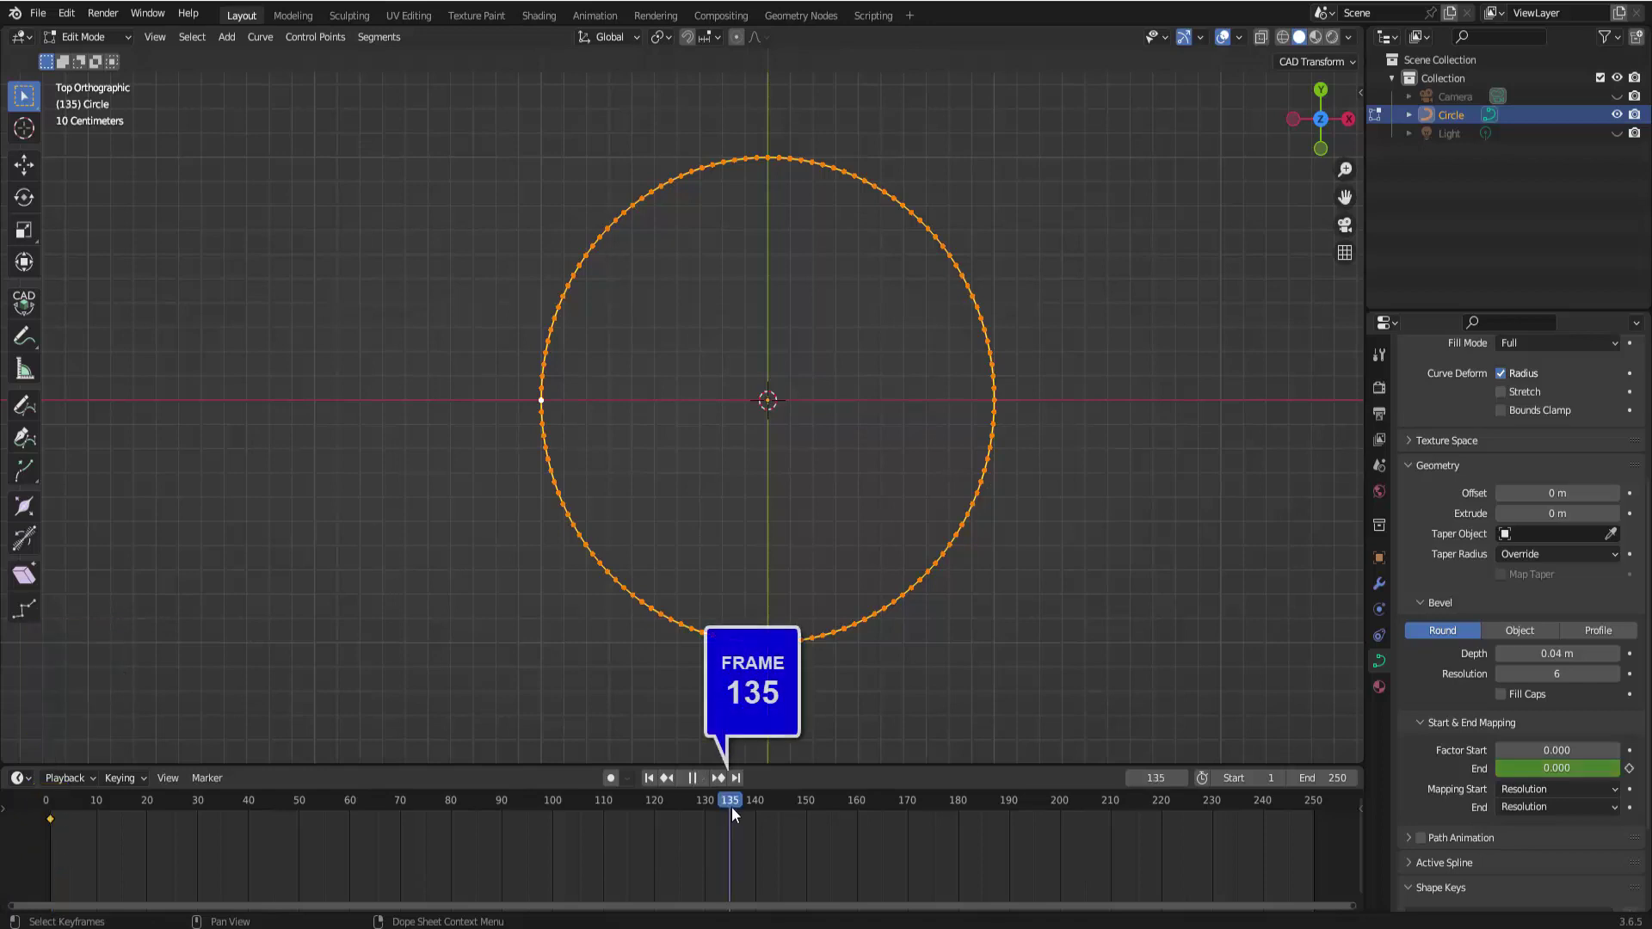
drag(1564, 768, 1638, 768)
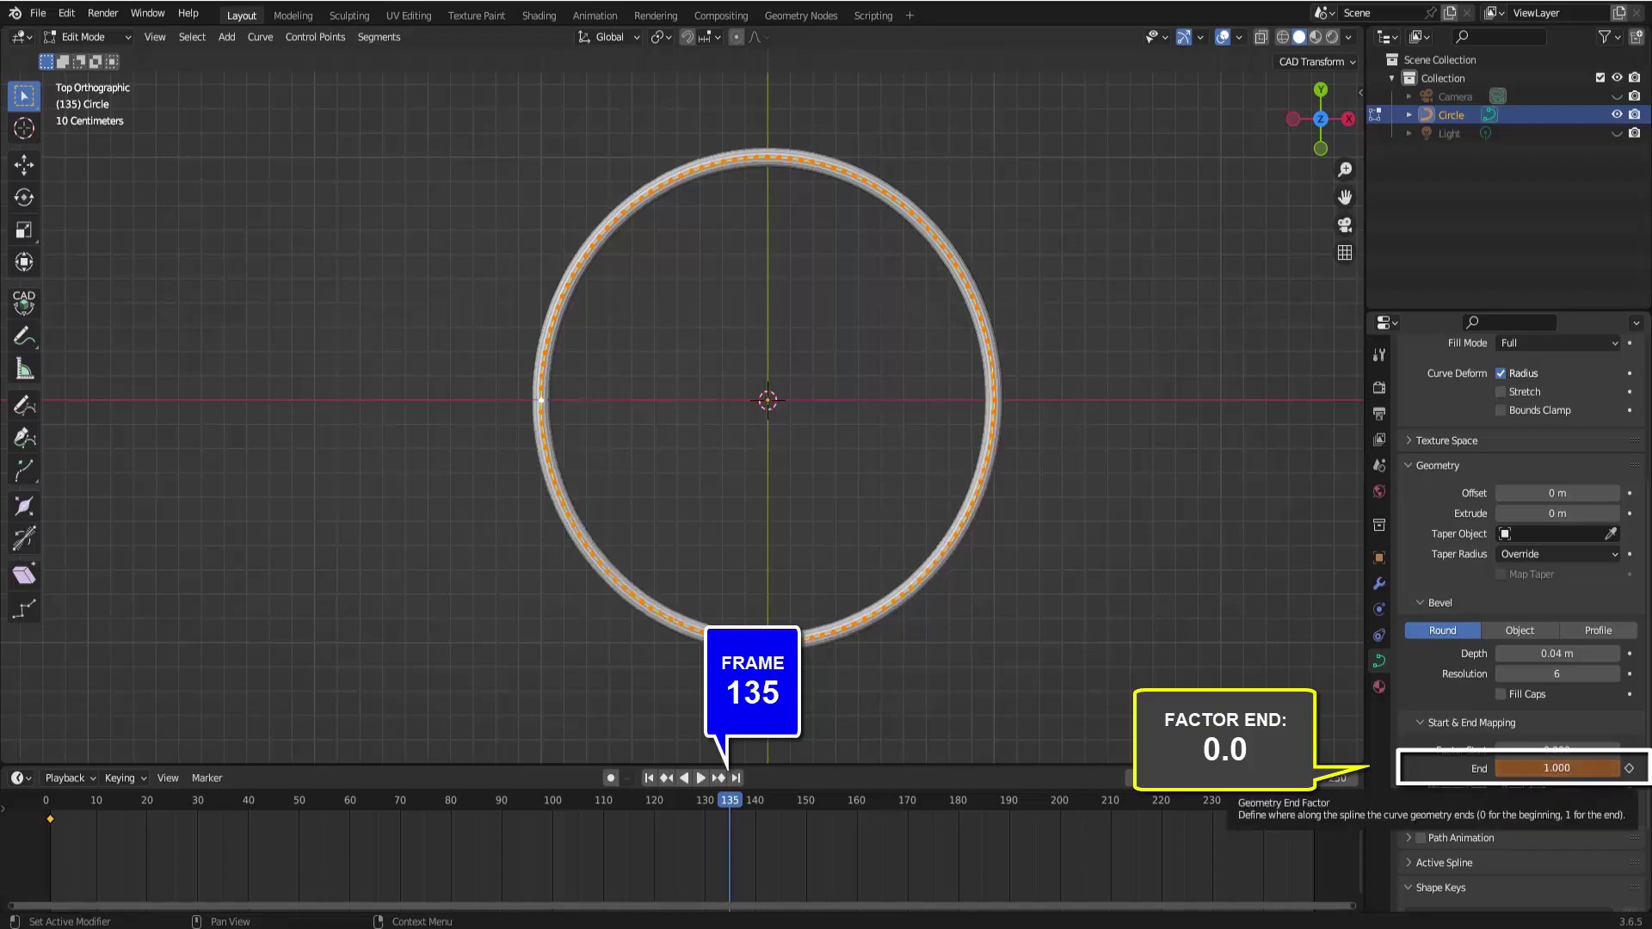
click(1629, 768)
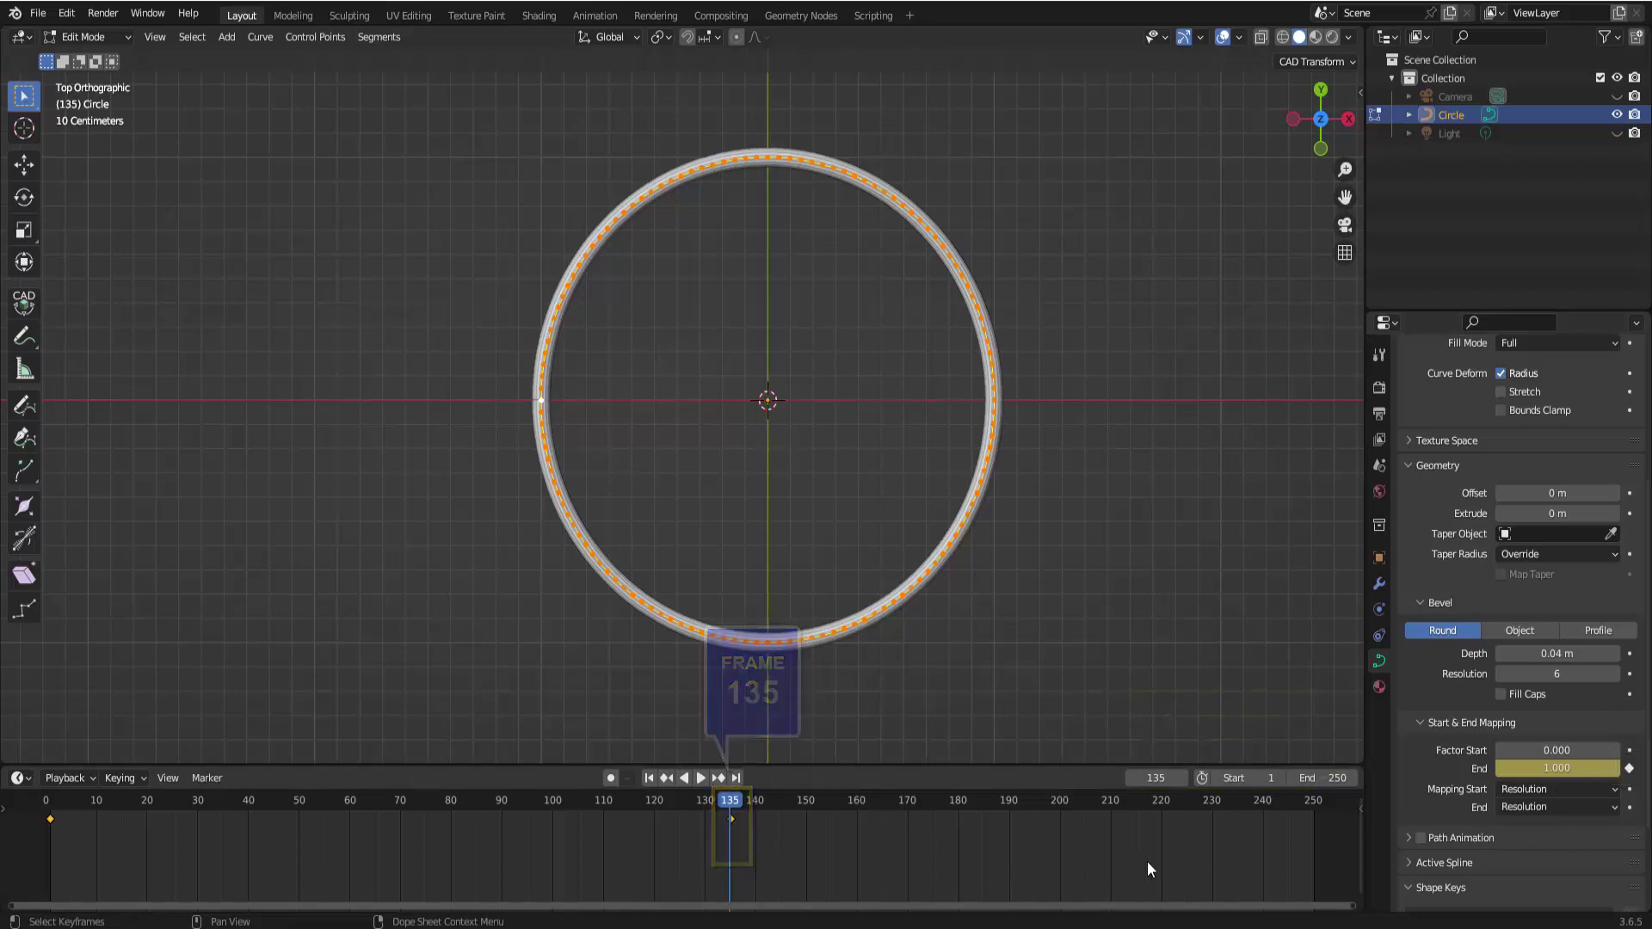
Step: Keyframe the curve's bevel End factor at 0 on frame 250
click(1312, 799)
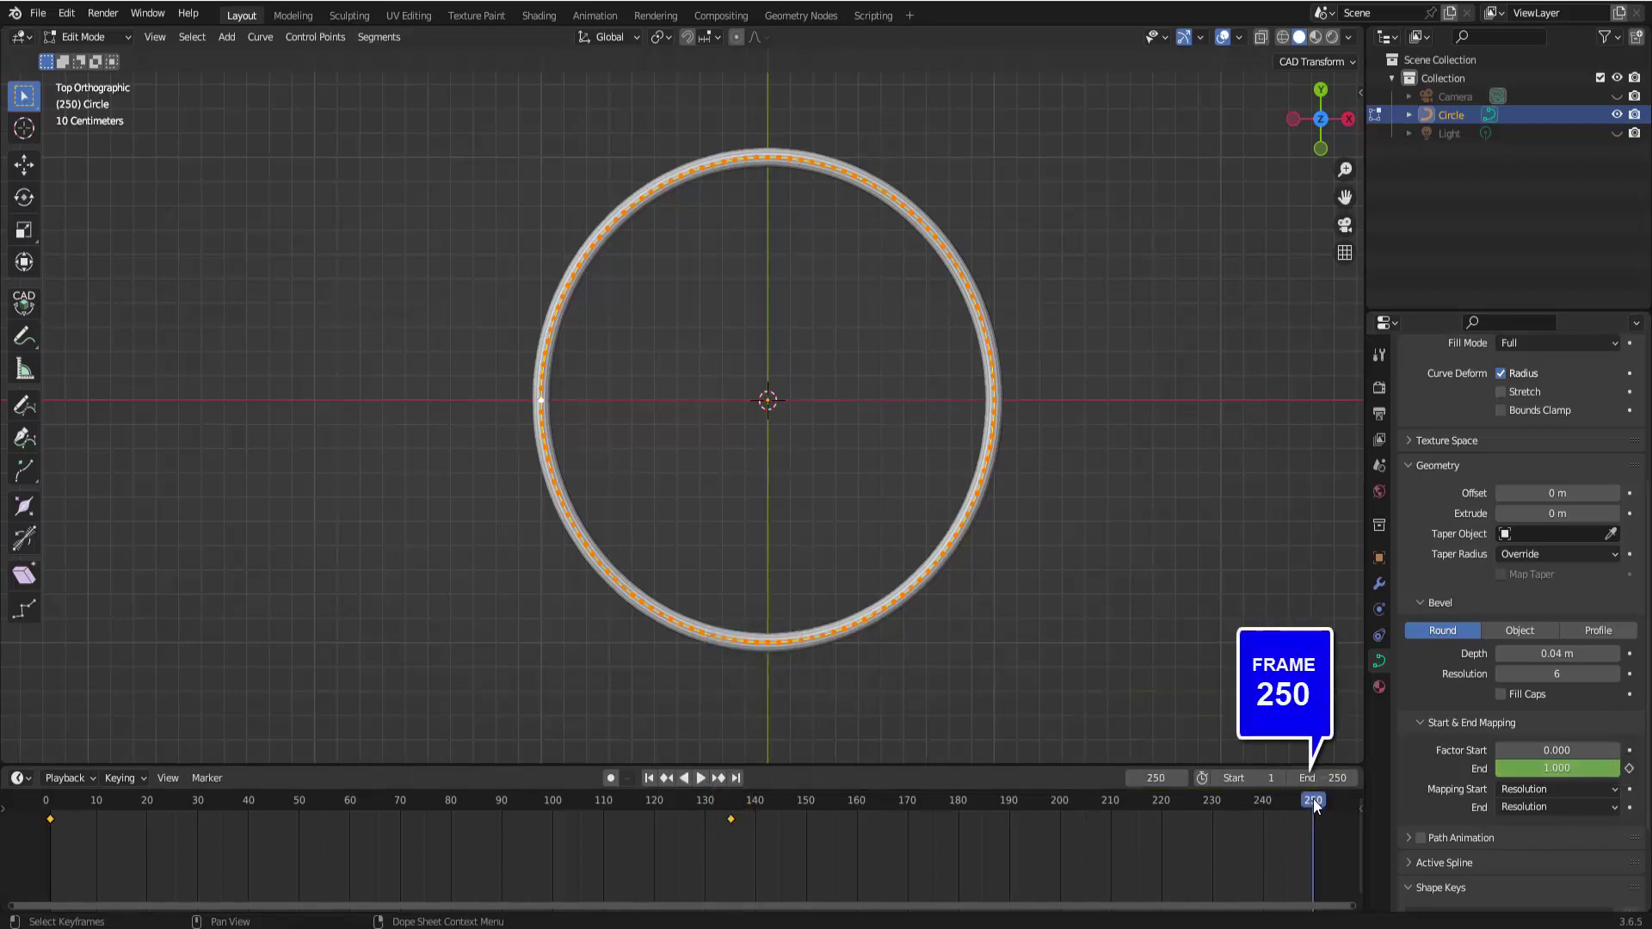
click(1600, 771)
drag(1602, 776, 1480, 776)
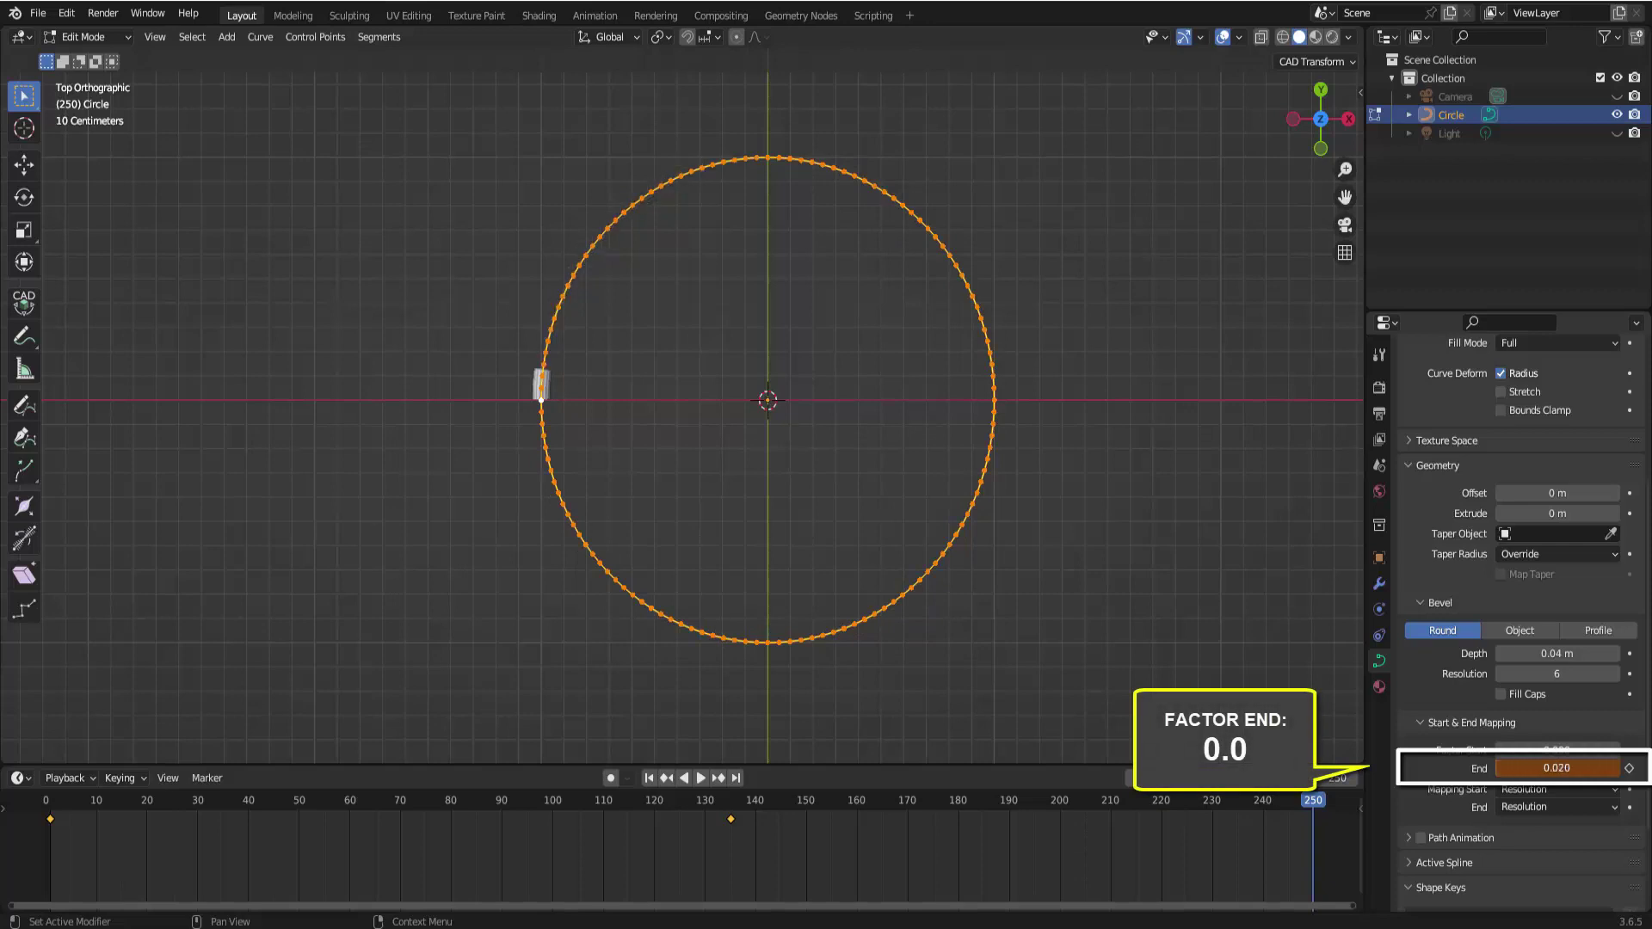
click(1628, 768)
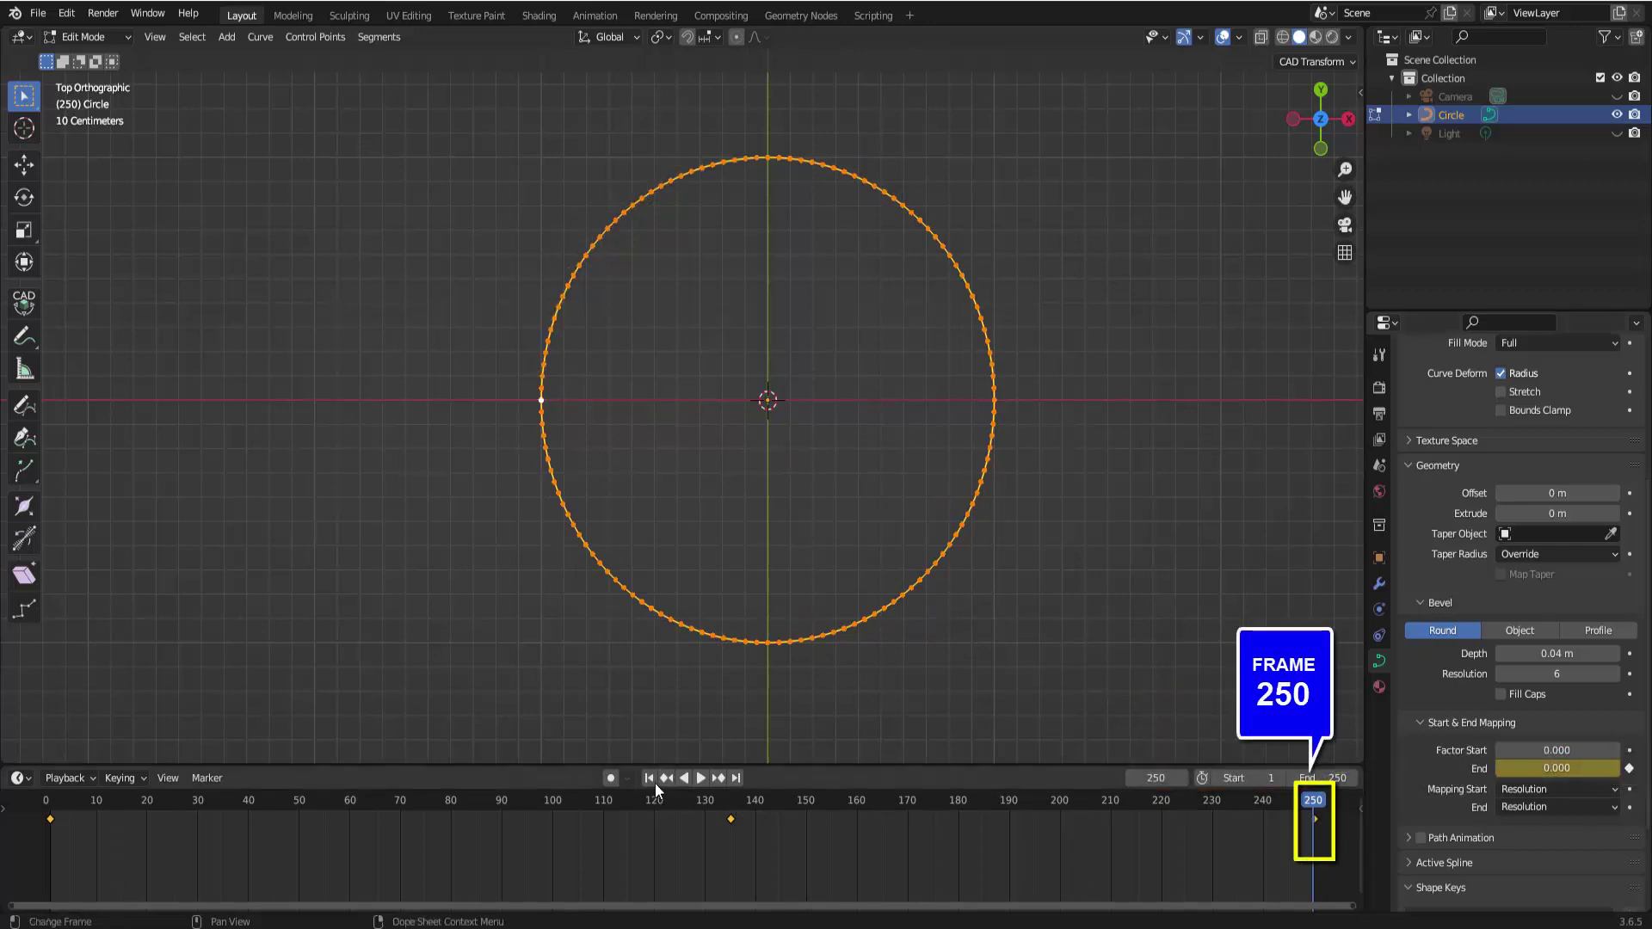
Step: Play back the ring's drawing animation, stop it, and return to frame 1
click(700, 777)
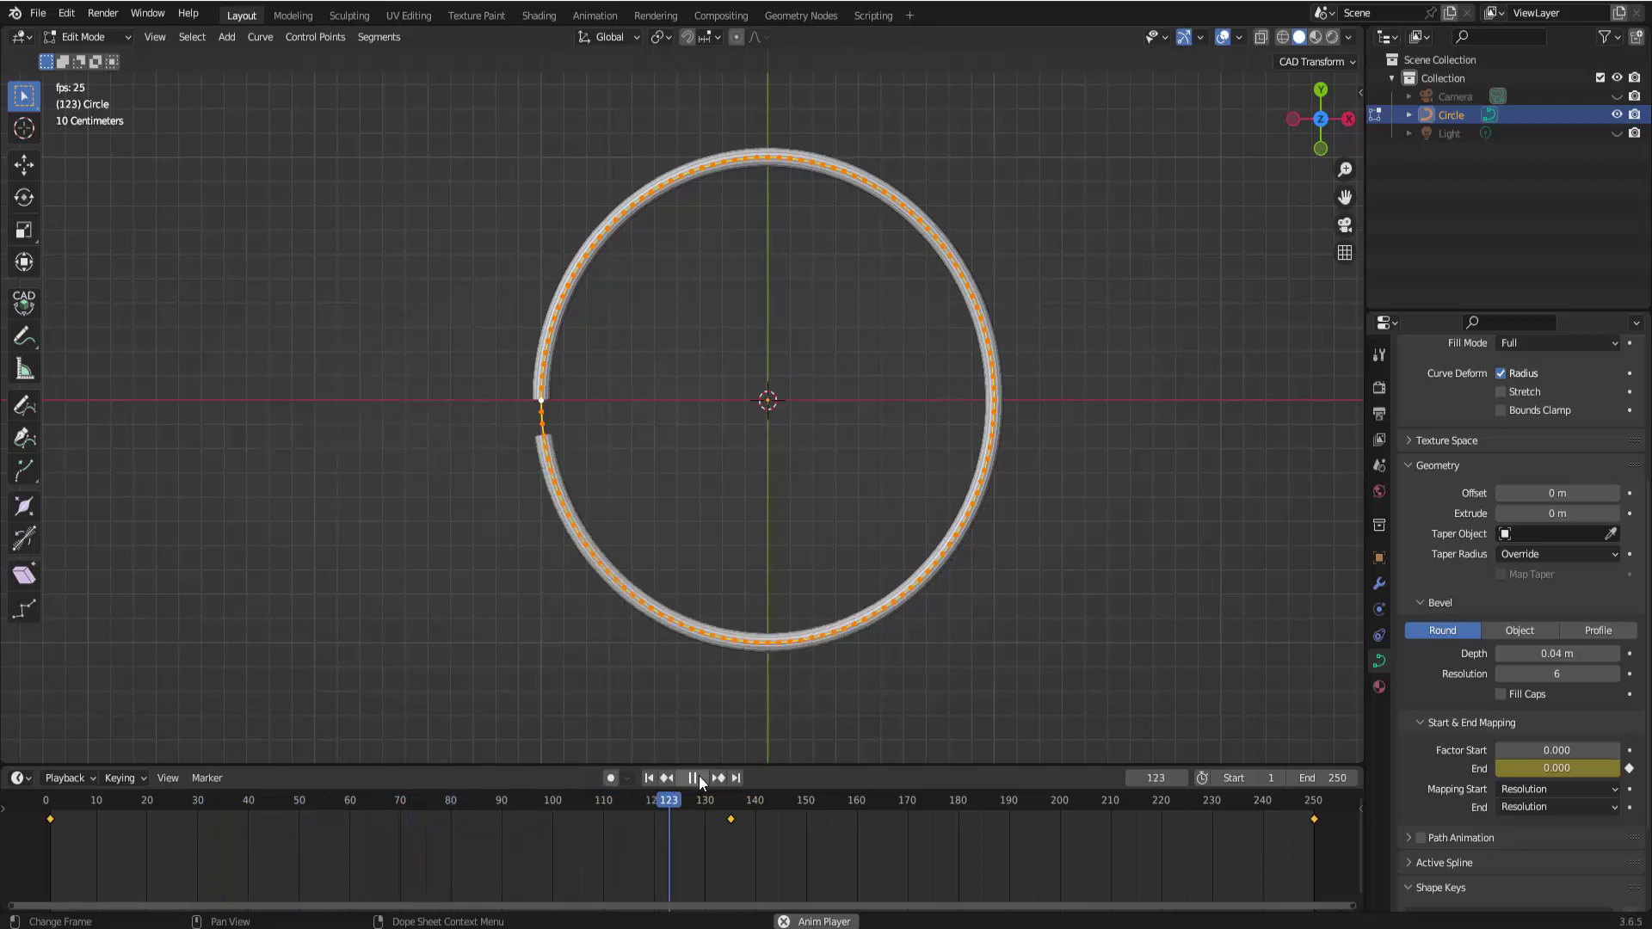
click(693, 776)
click(649, 777)
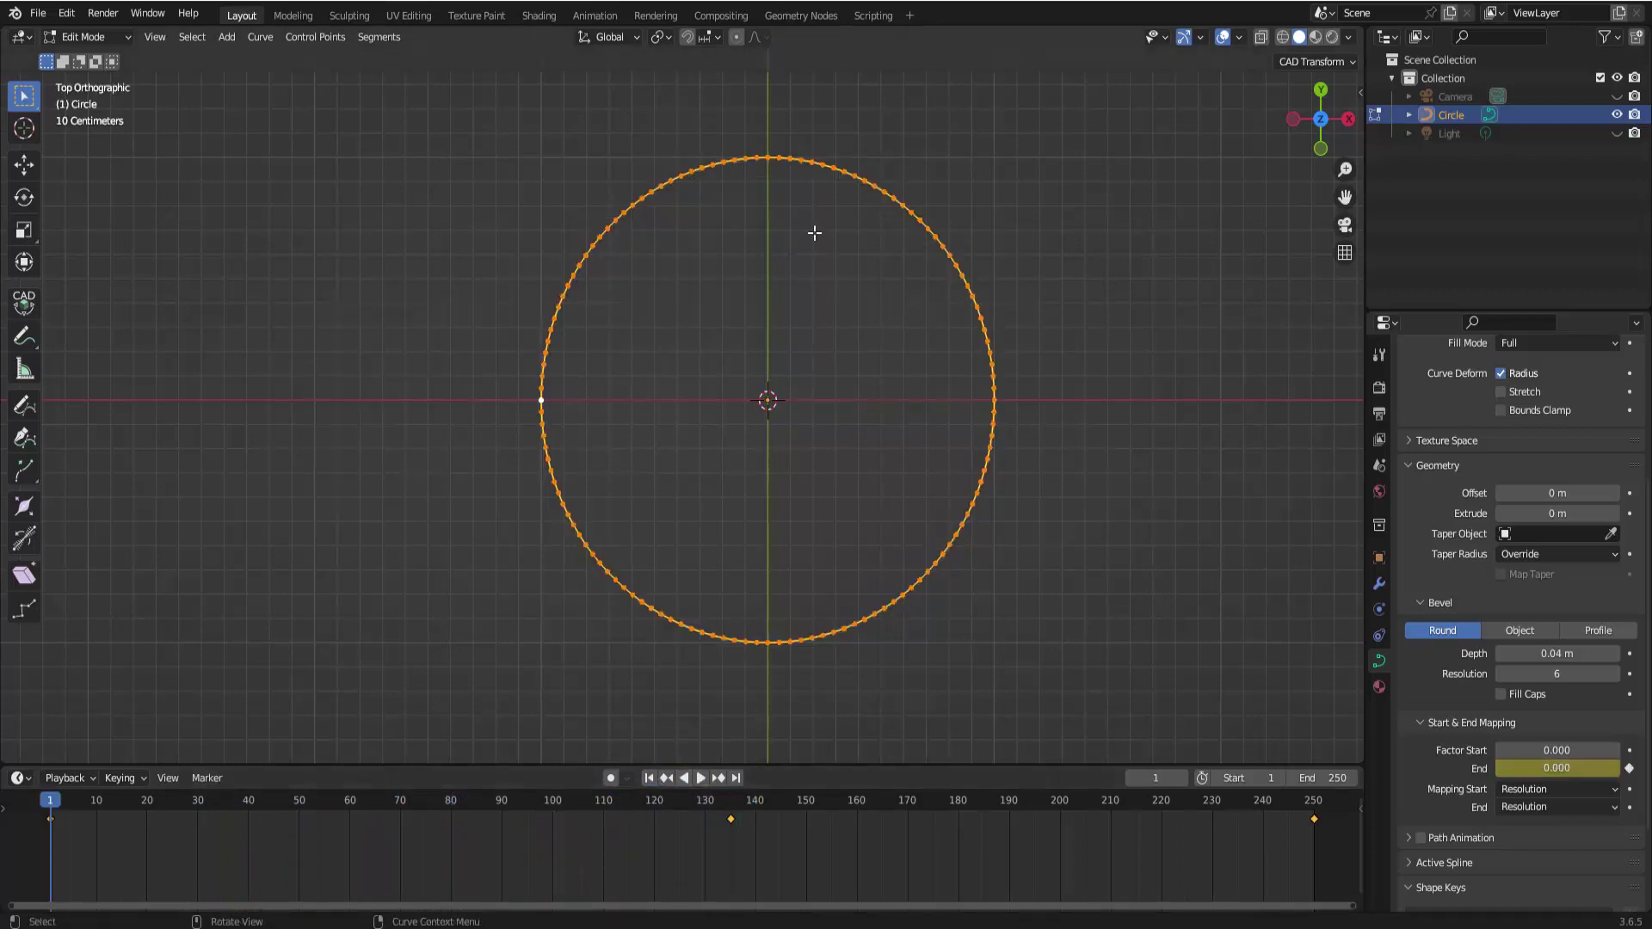
Step: Return to Object Mode and set the bevel End factor to 1 at frame 1 without keyframing it, to show the whole ring
scroll(777, 314, down, 1)
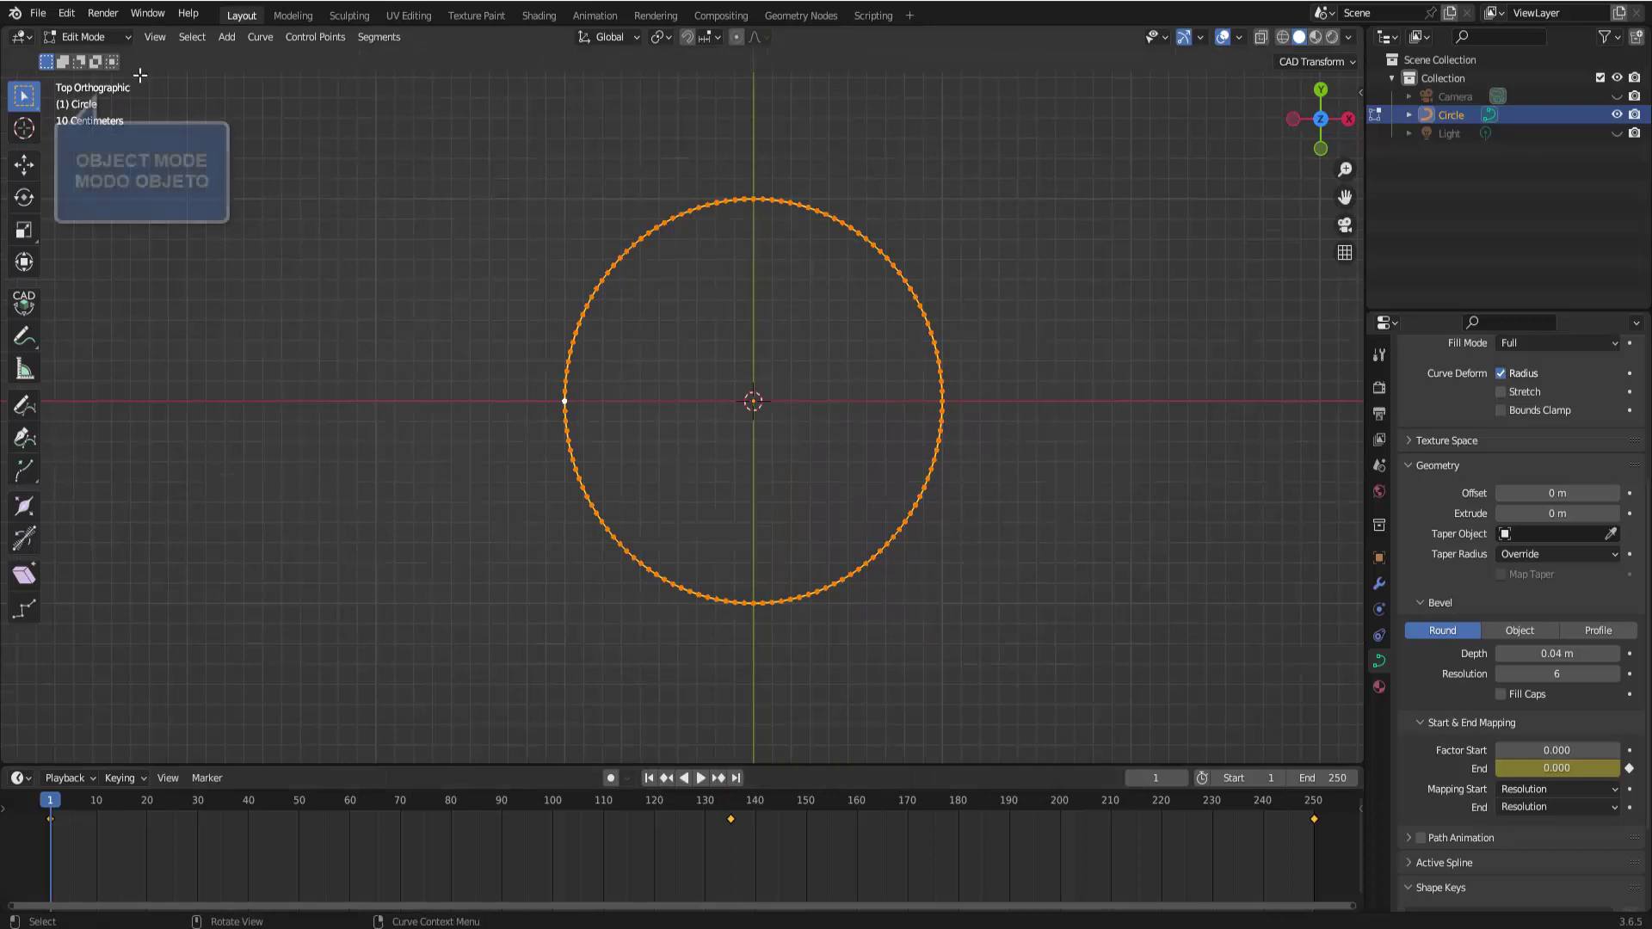
click(98, 36)
click(96, 58)
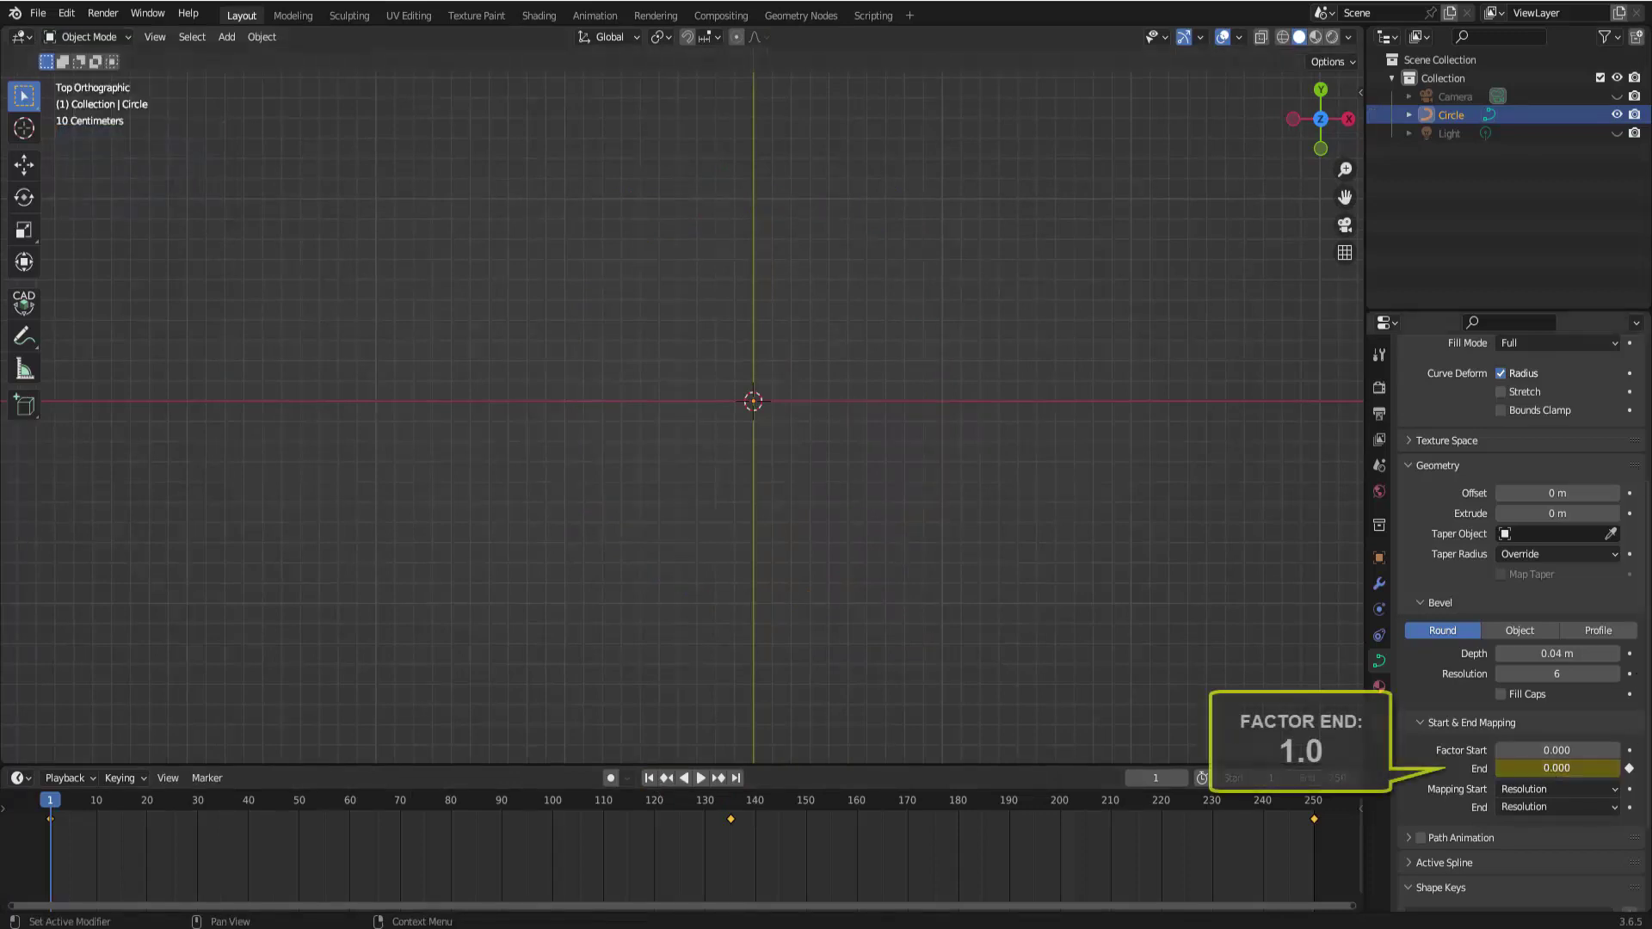
drag(1545, 767, 1600, 767)
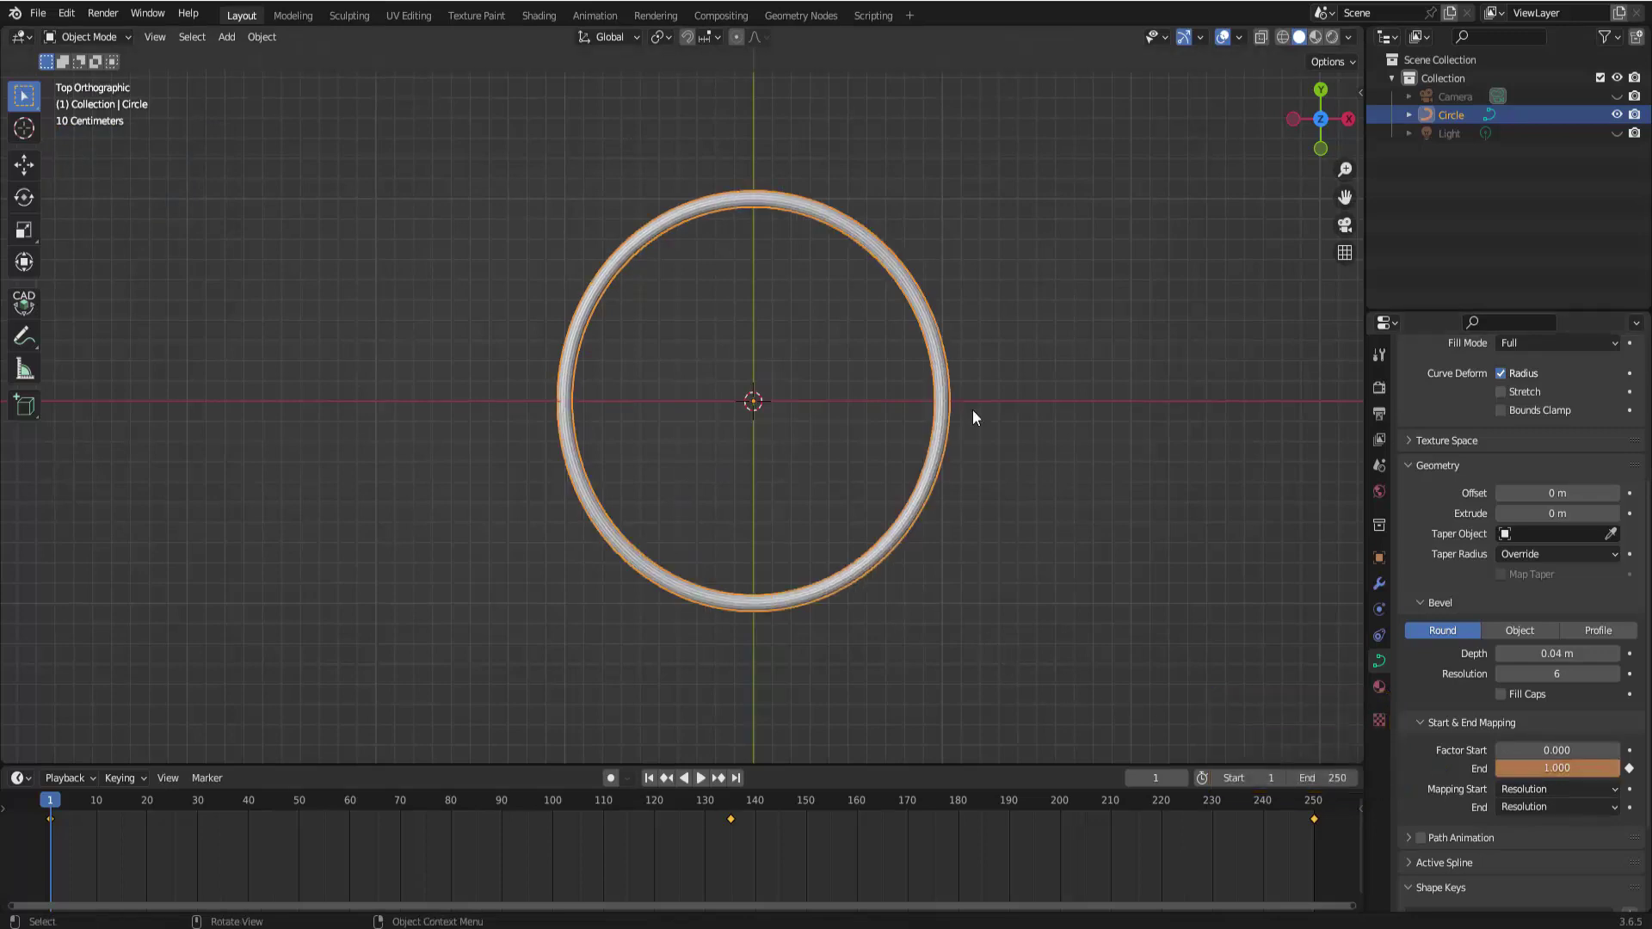
Step: Duplicate the ring in place and scale the copy down to about 0.882 to sit inside the original
scroll(972, 590, down, 1)
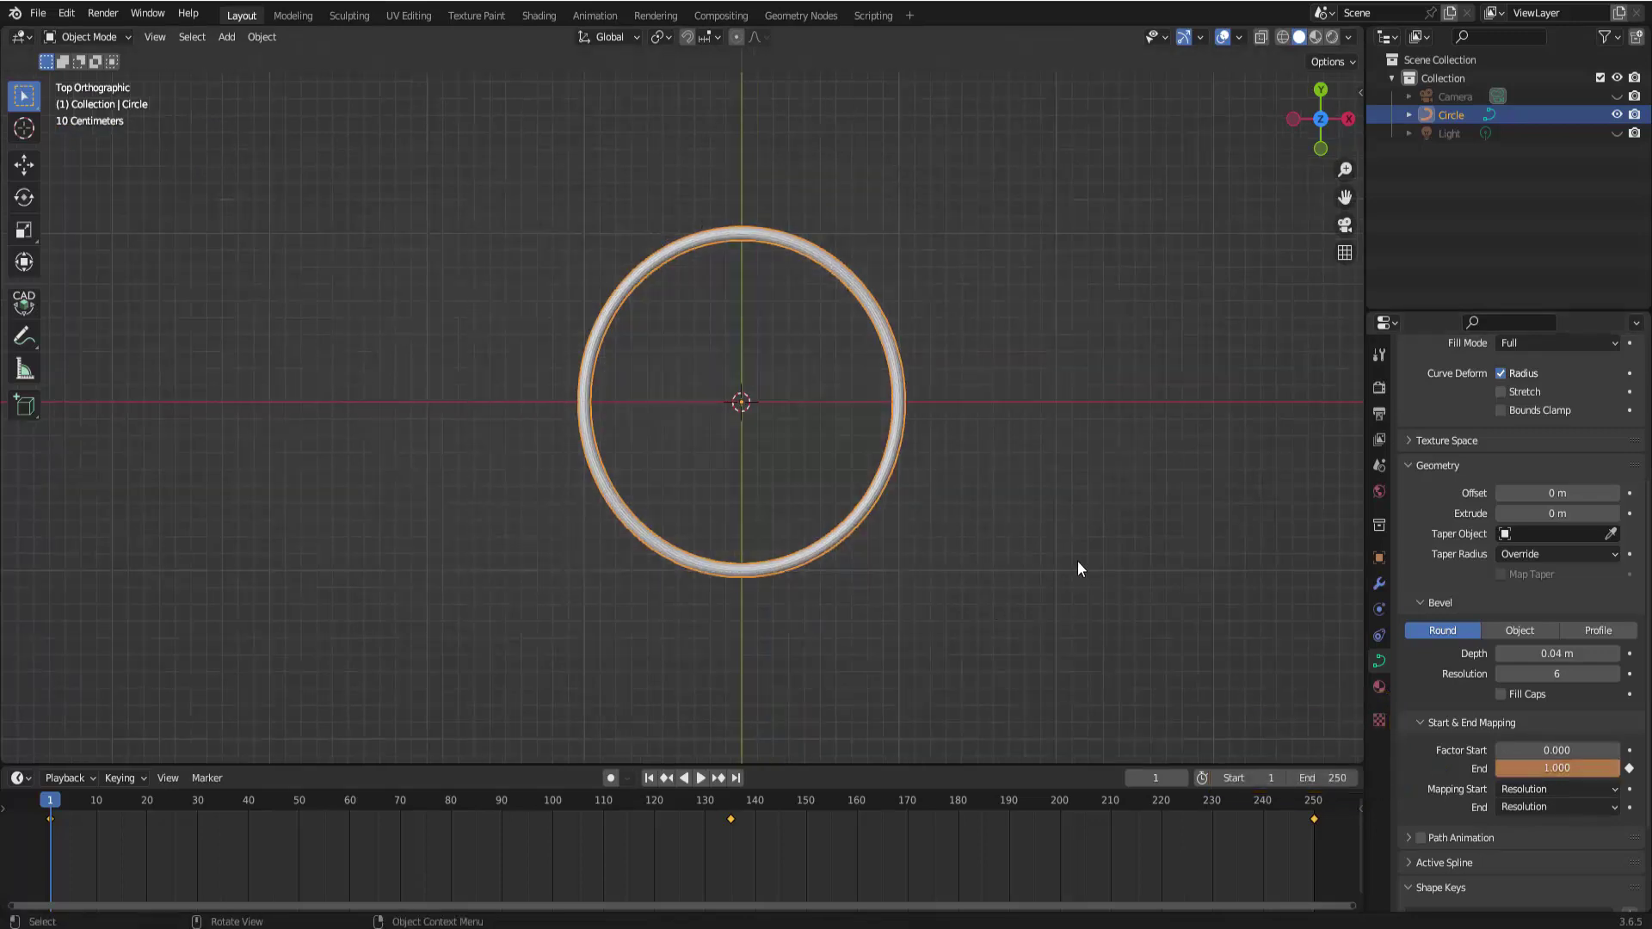
key(shift+d)
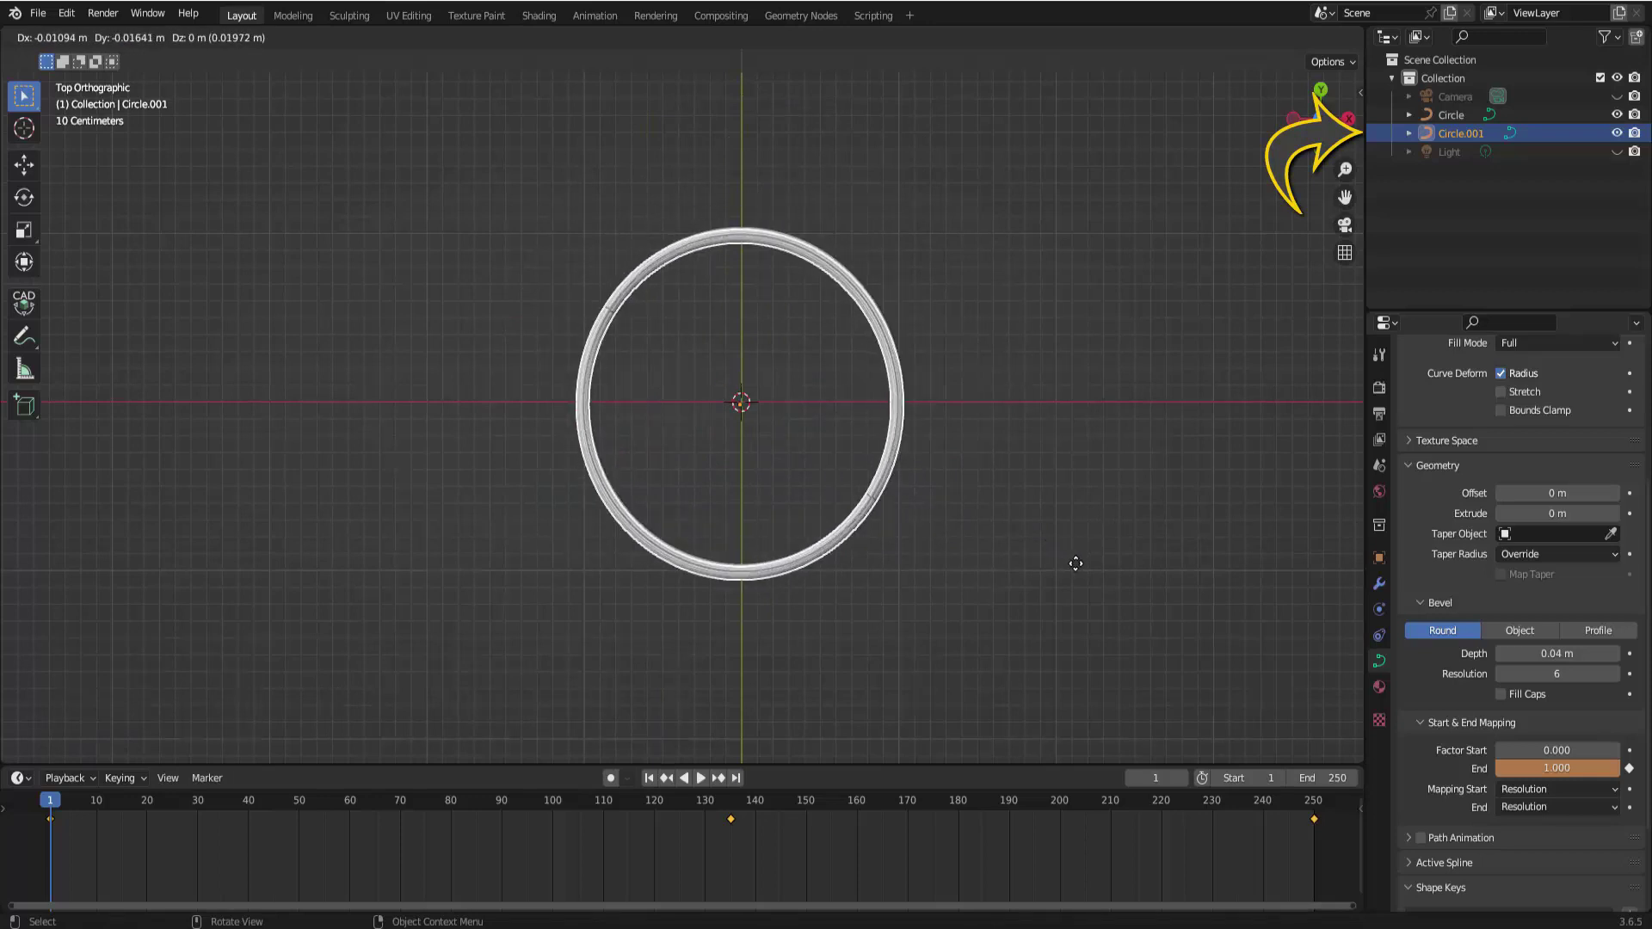
key(Escape)
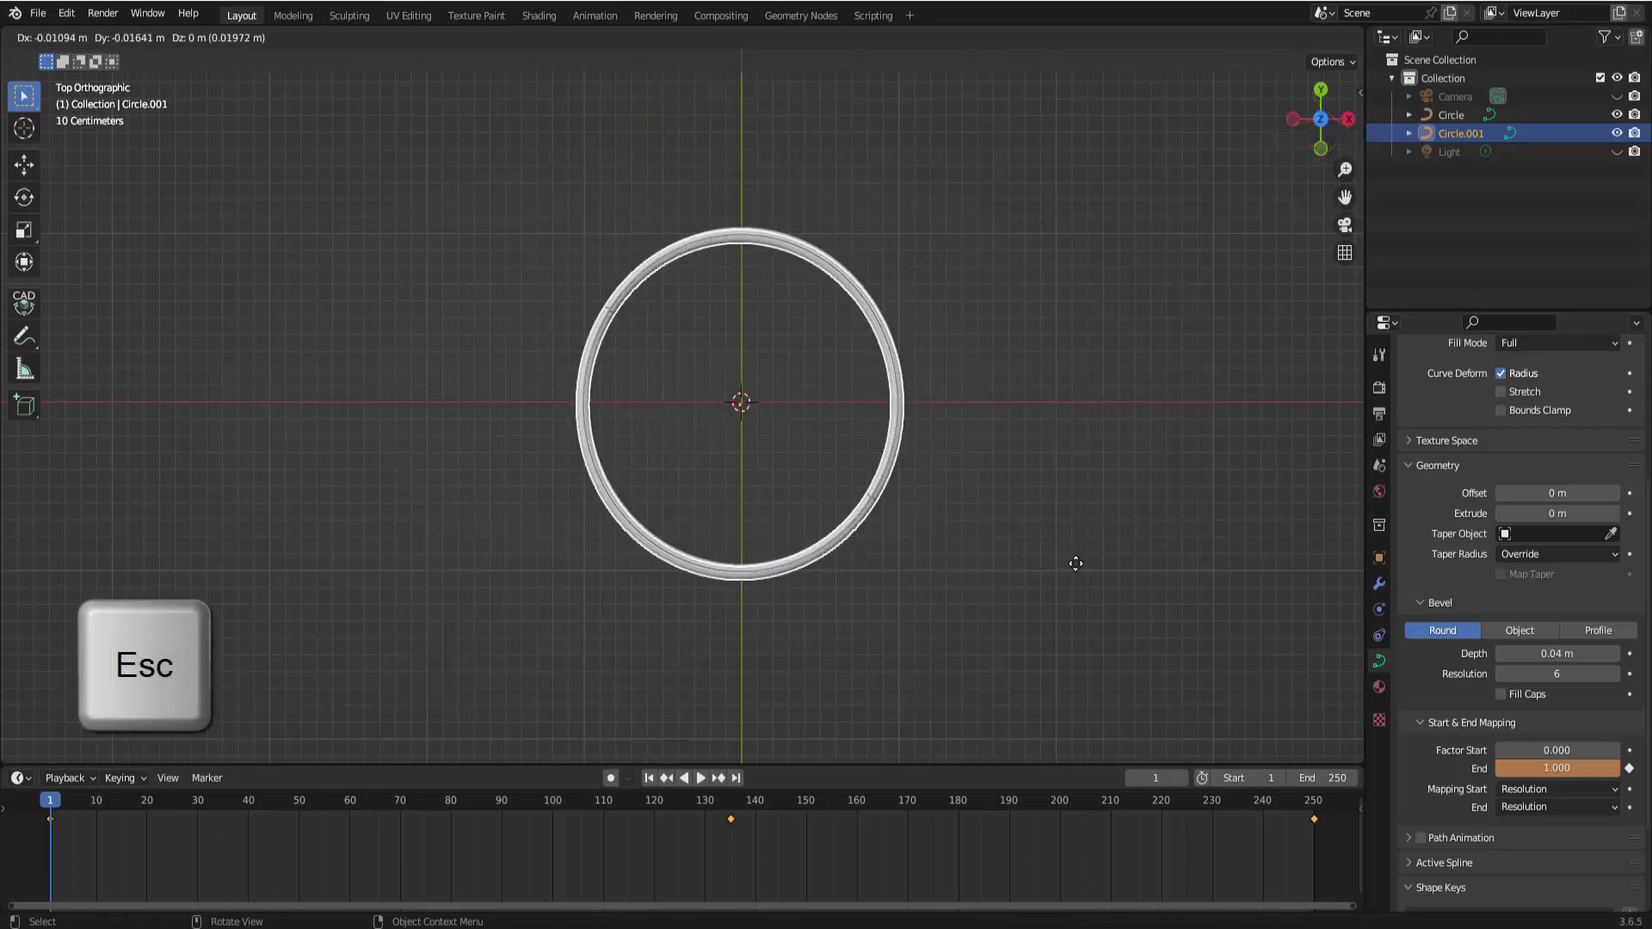
key(s)
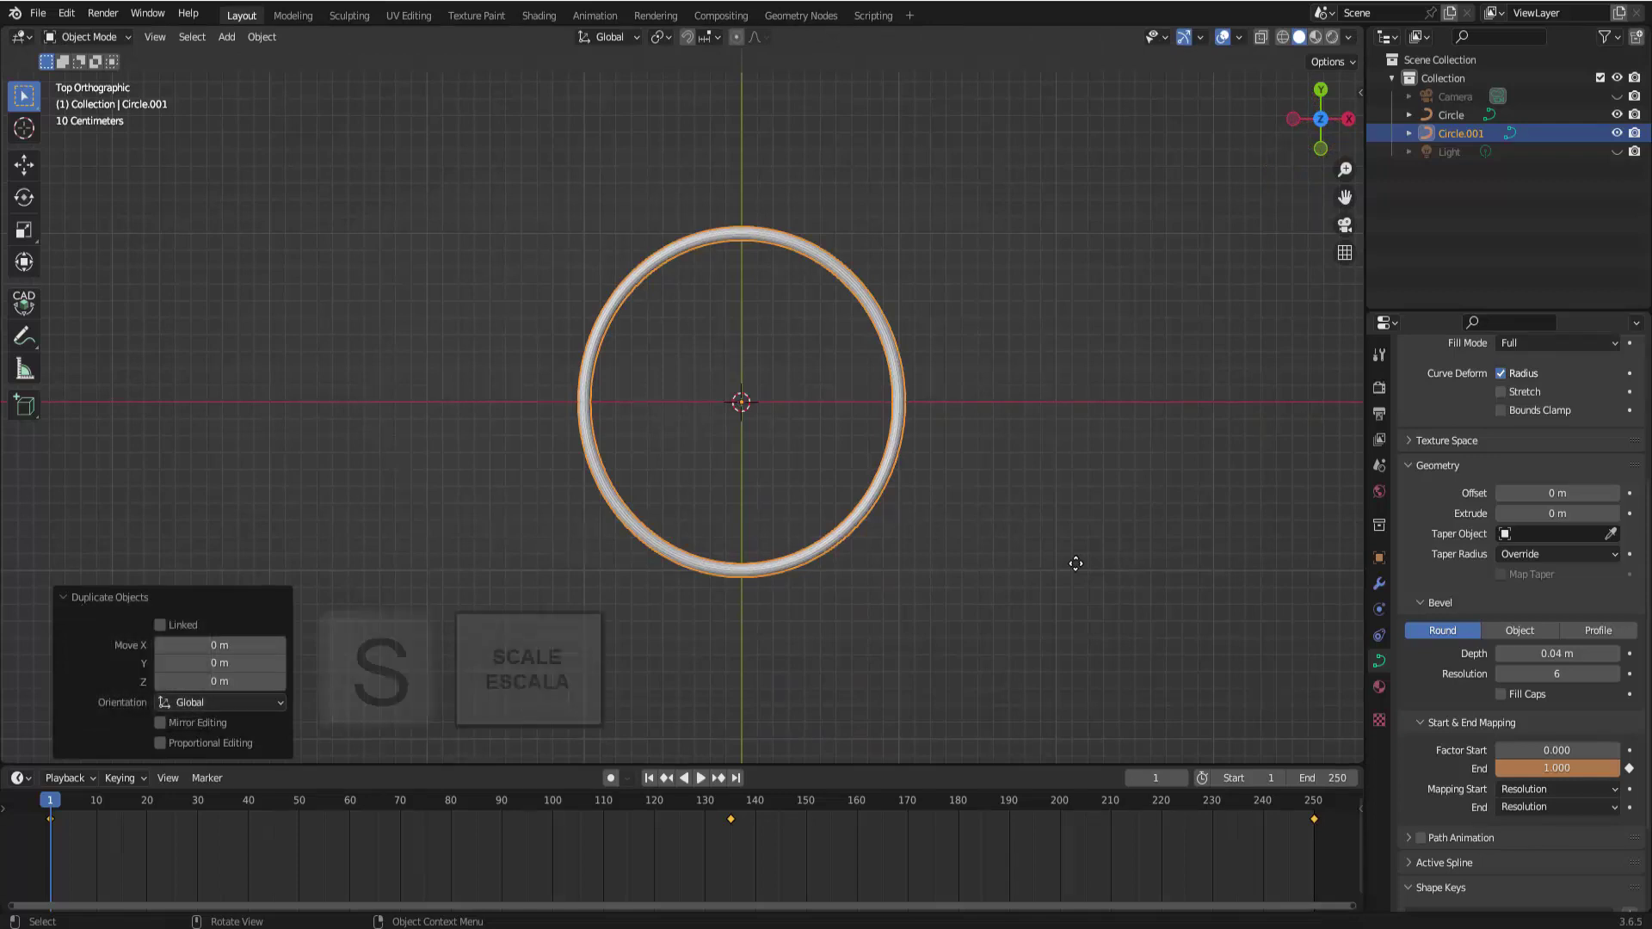
click(1030, 560)
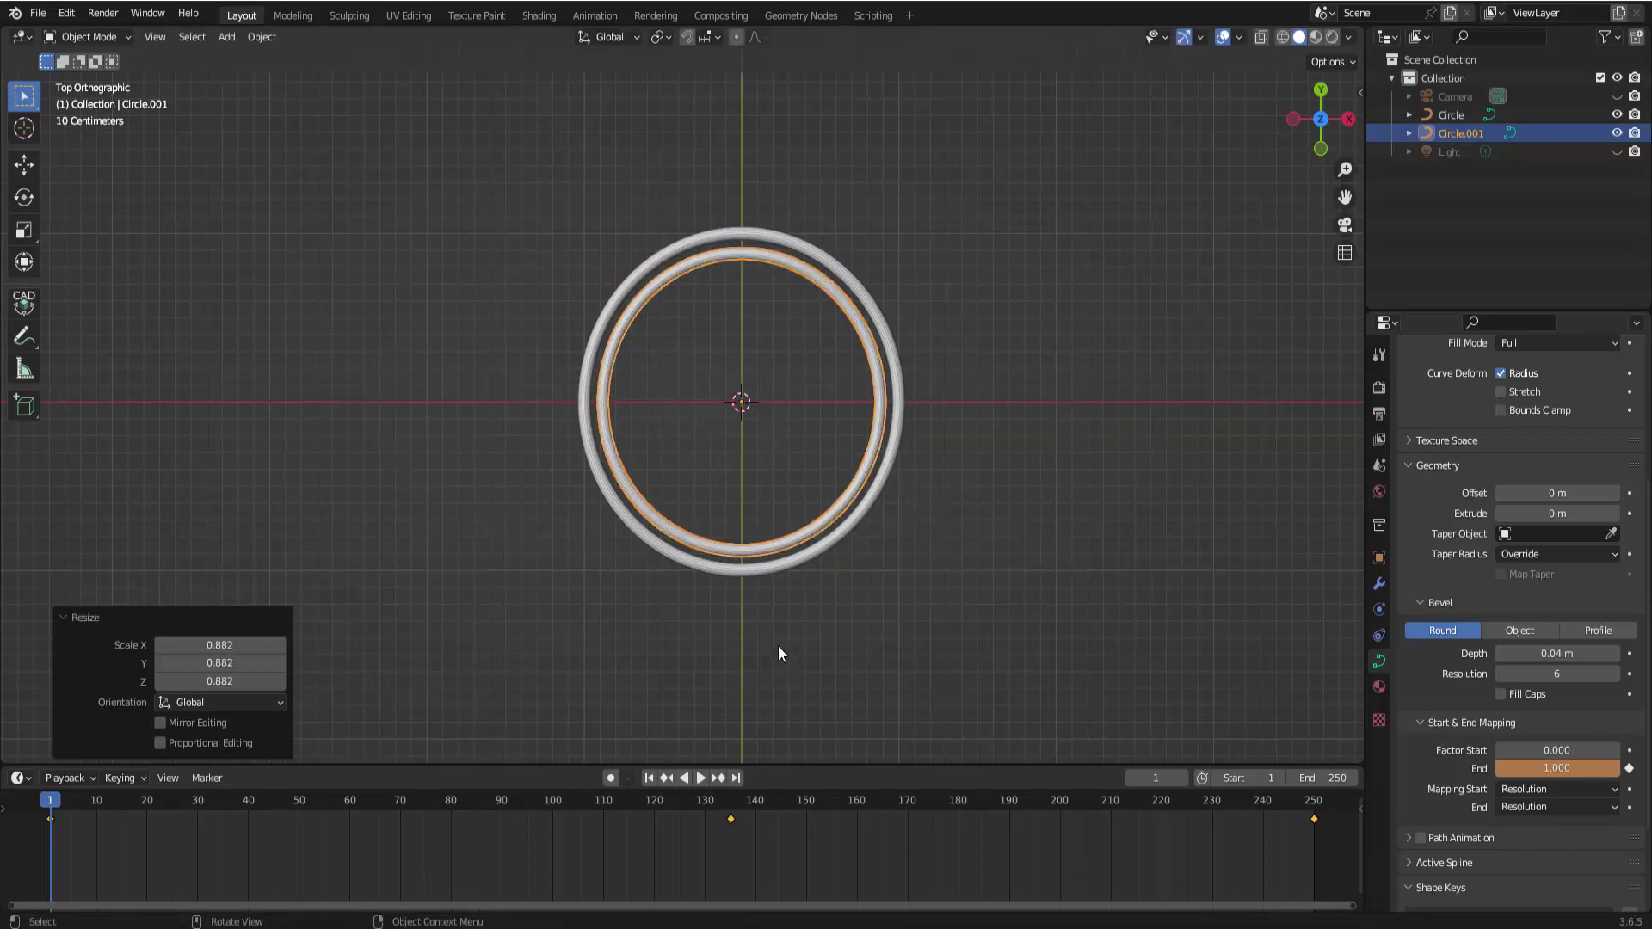
Step: Play back both rings' animation from the start and stop at frame 69
click(701, 779)
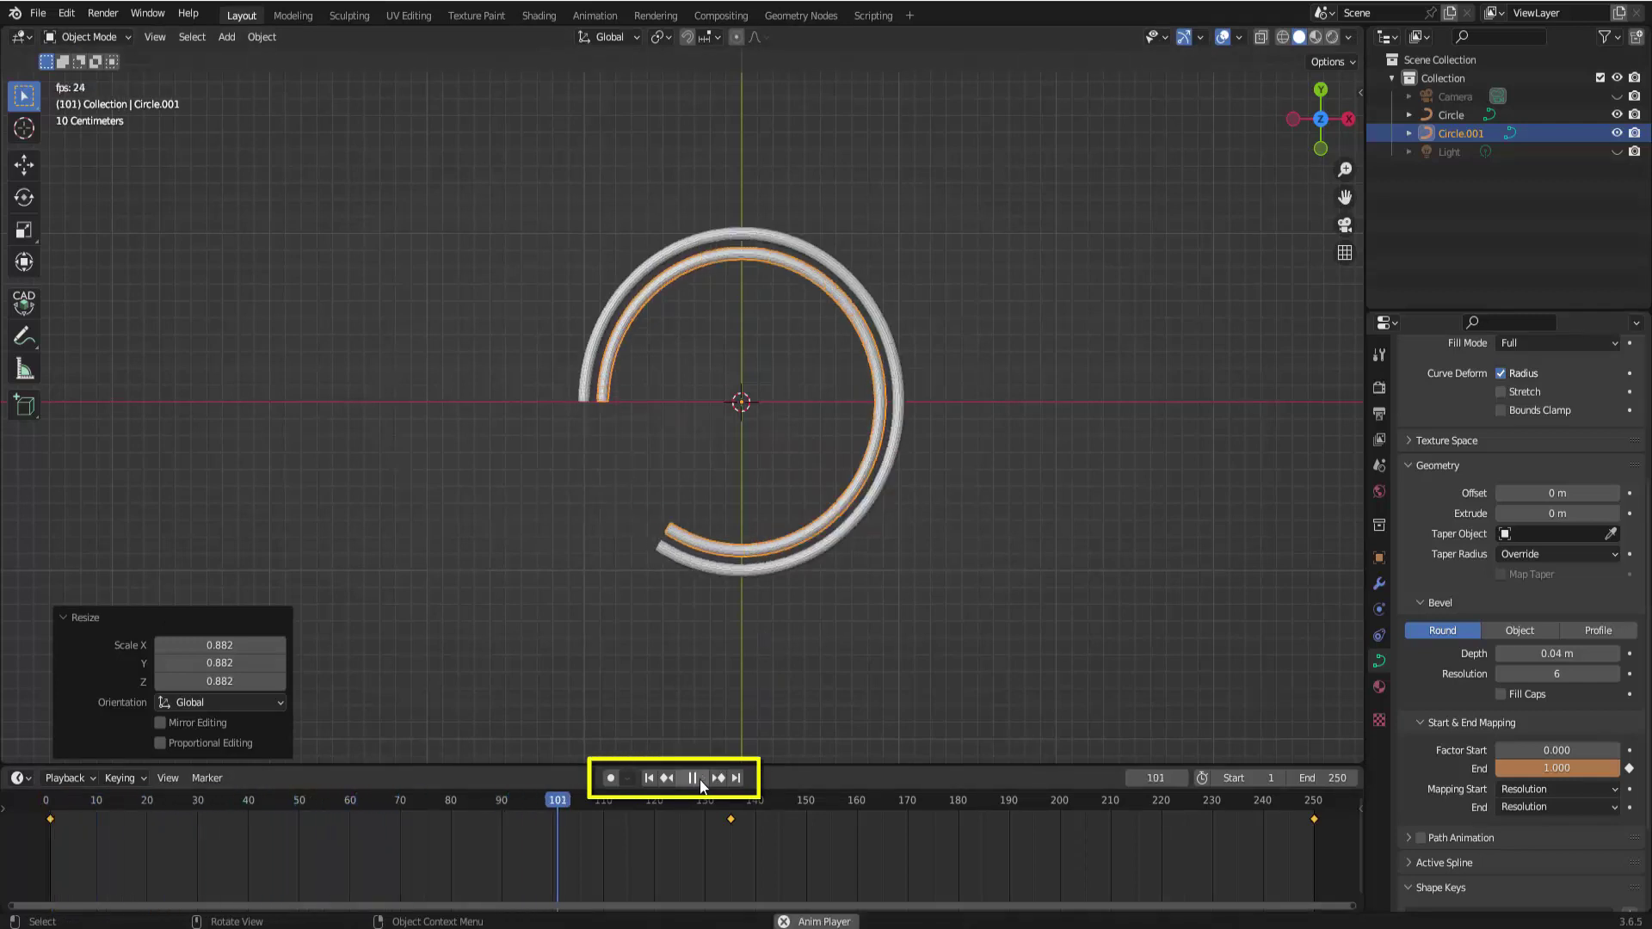
click(700, 779)
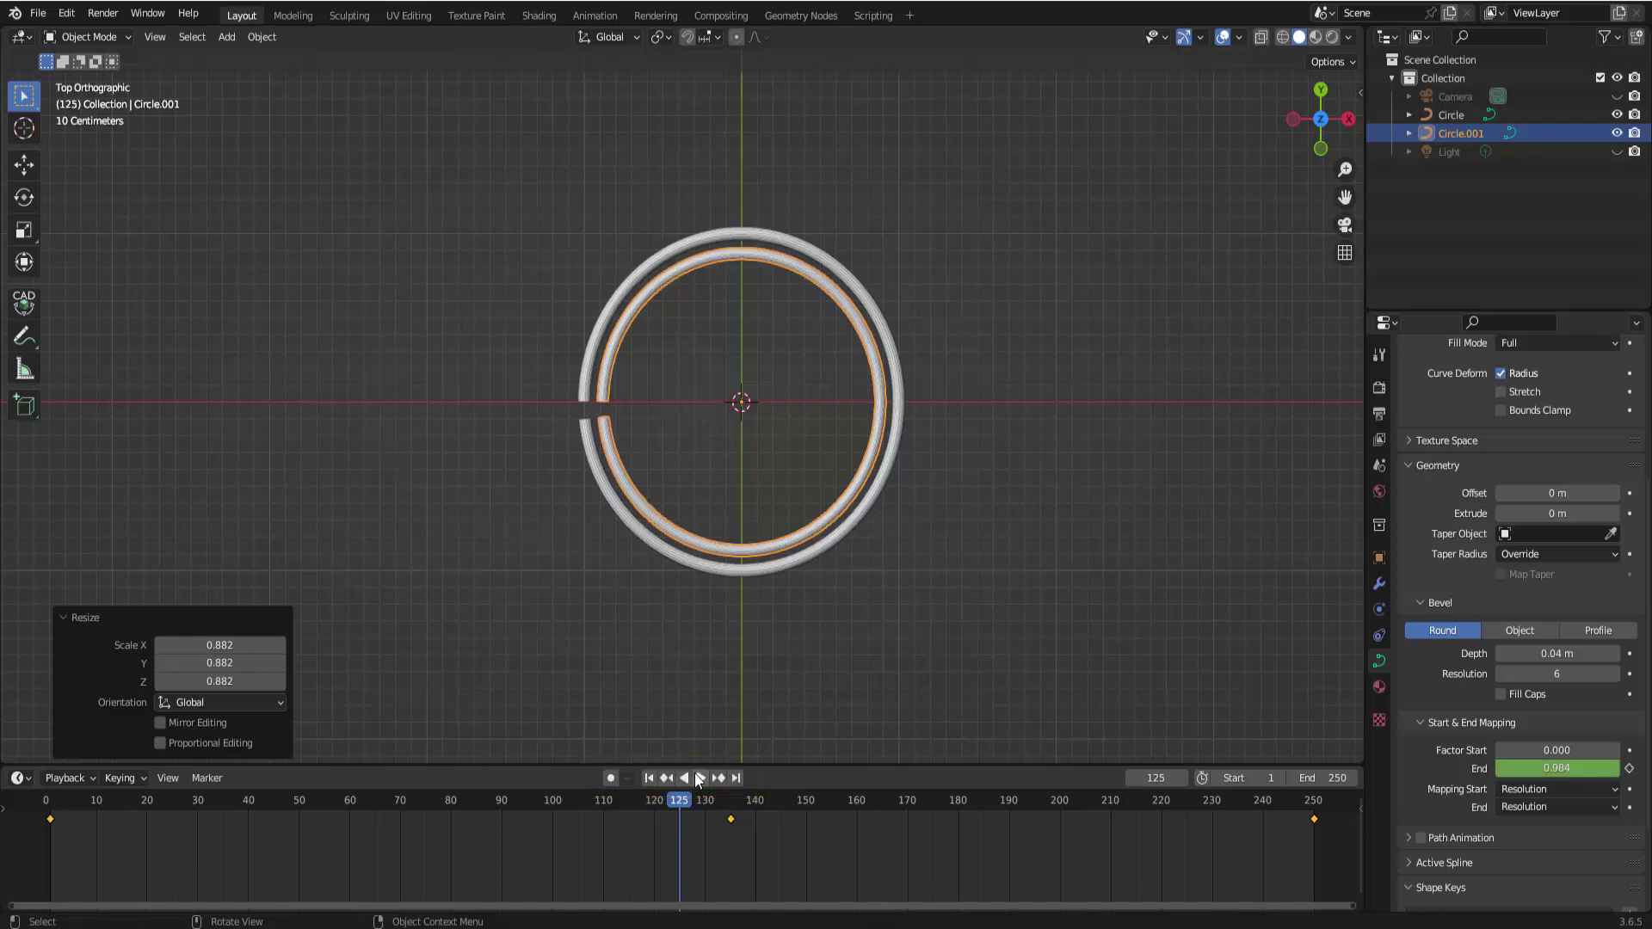
click(649, 779)
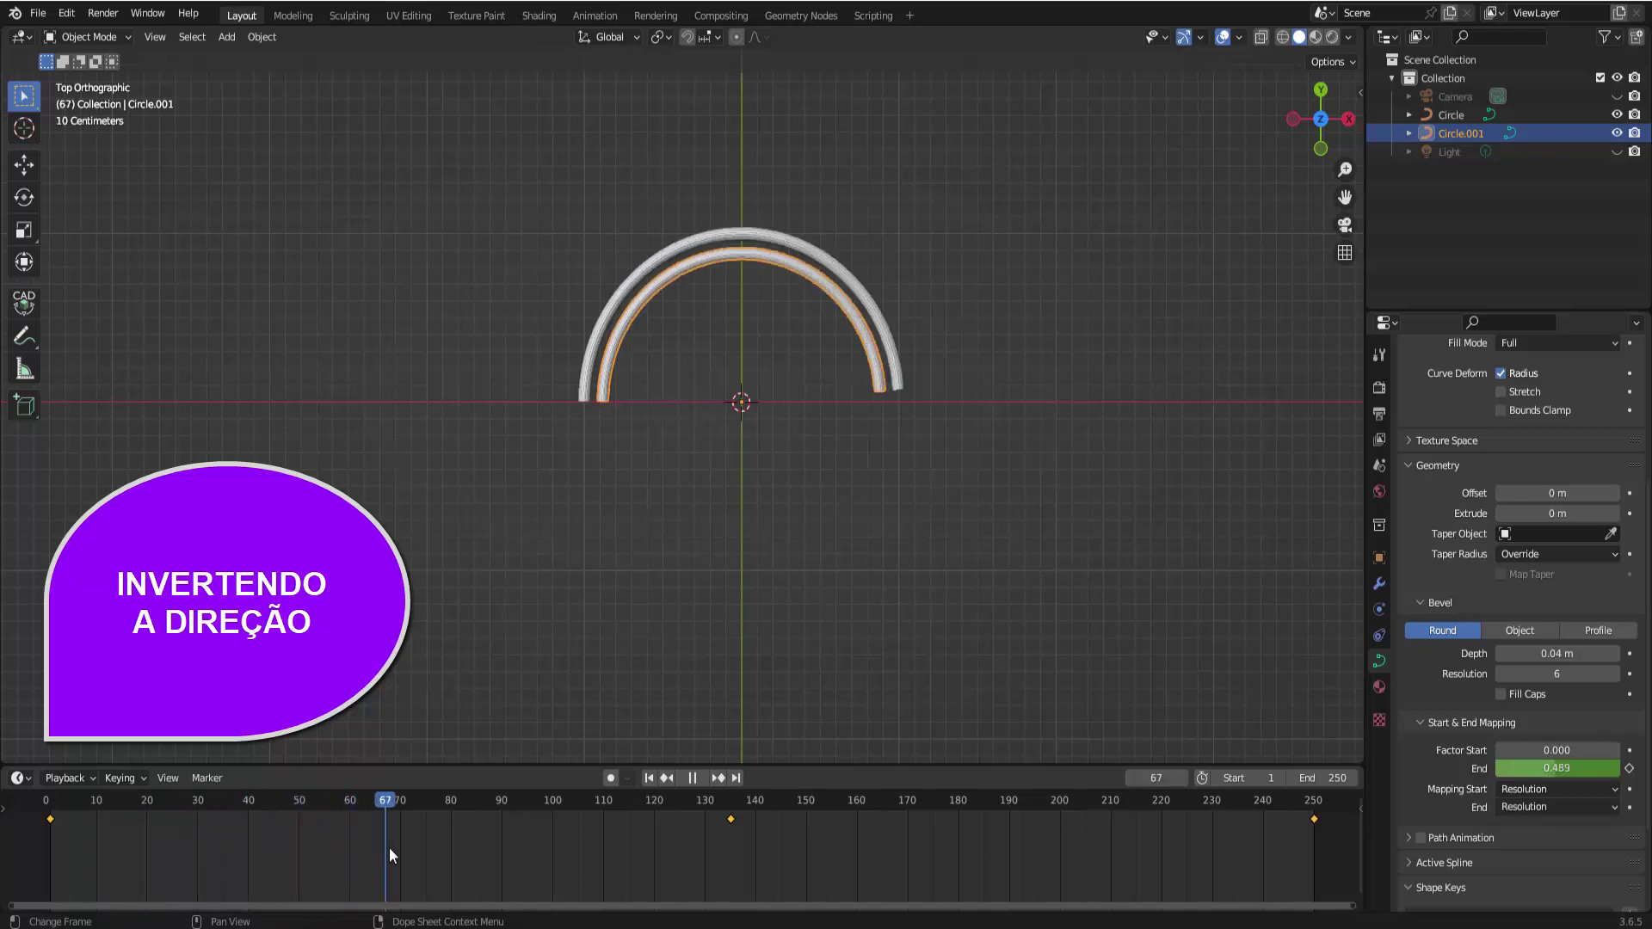
key(space)
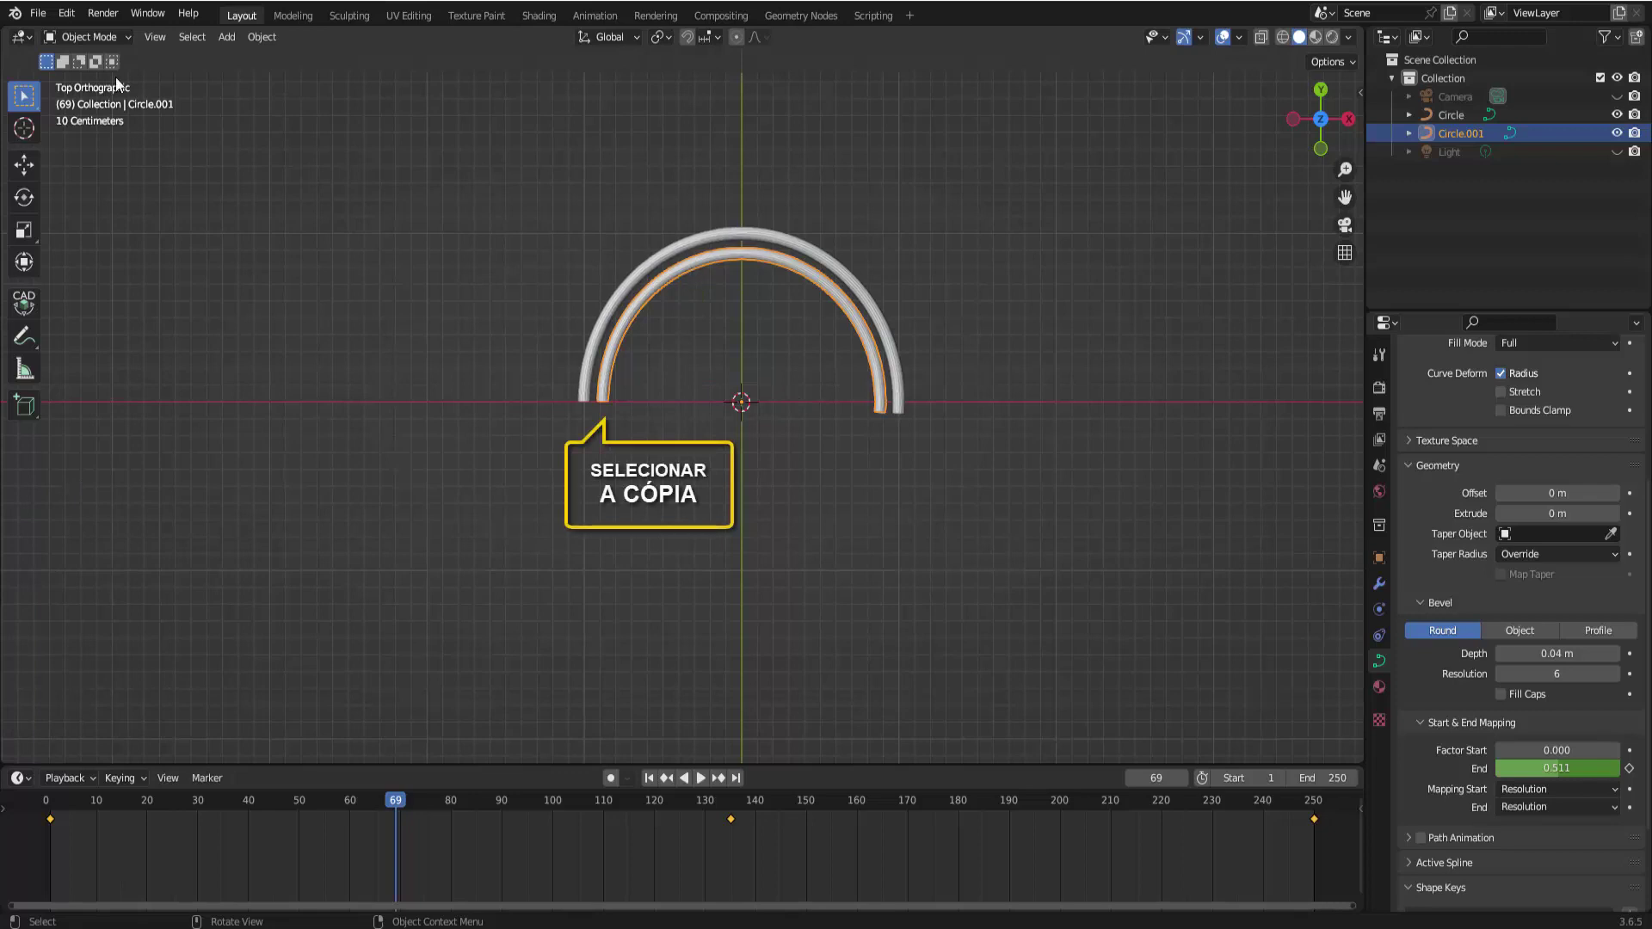
Step: Switch the direction of the inner ring's curve in Edit Mode, and return to Object Mode at frame 1
click(103, 37)
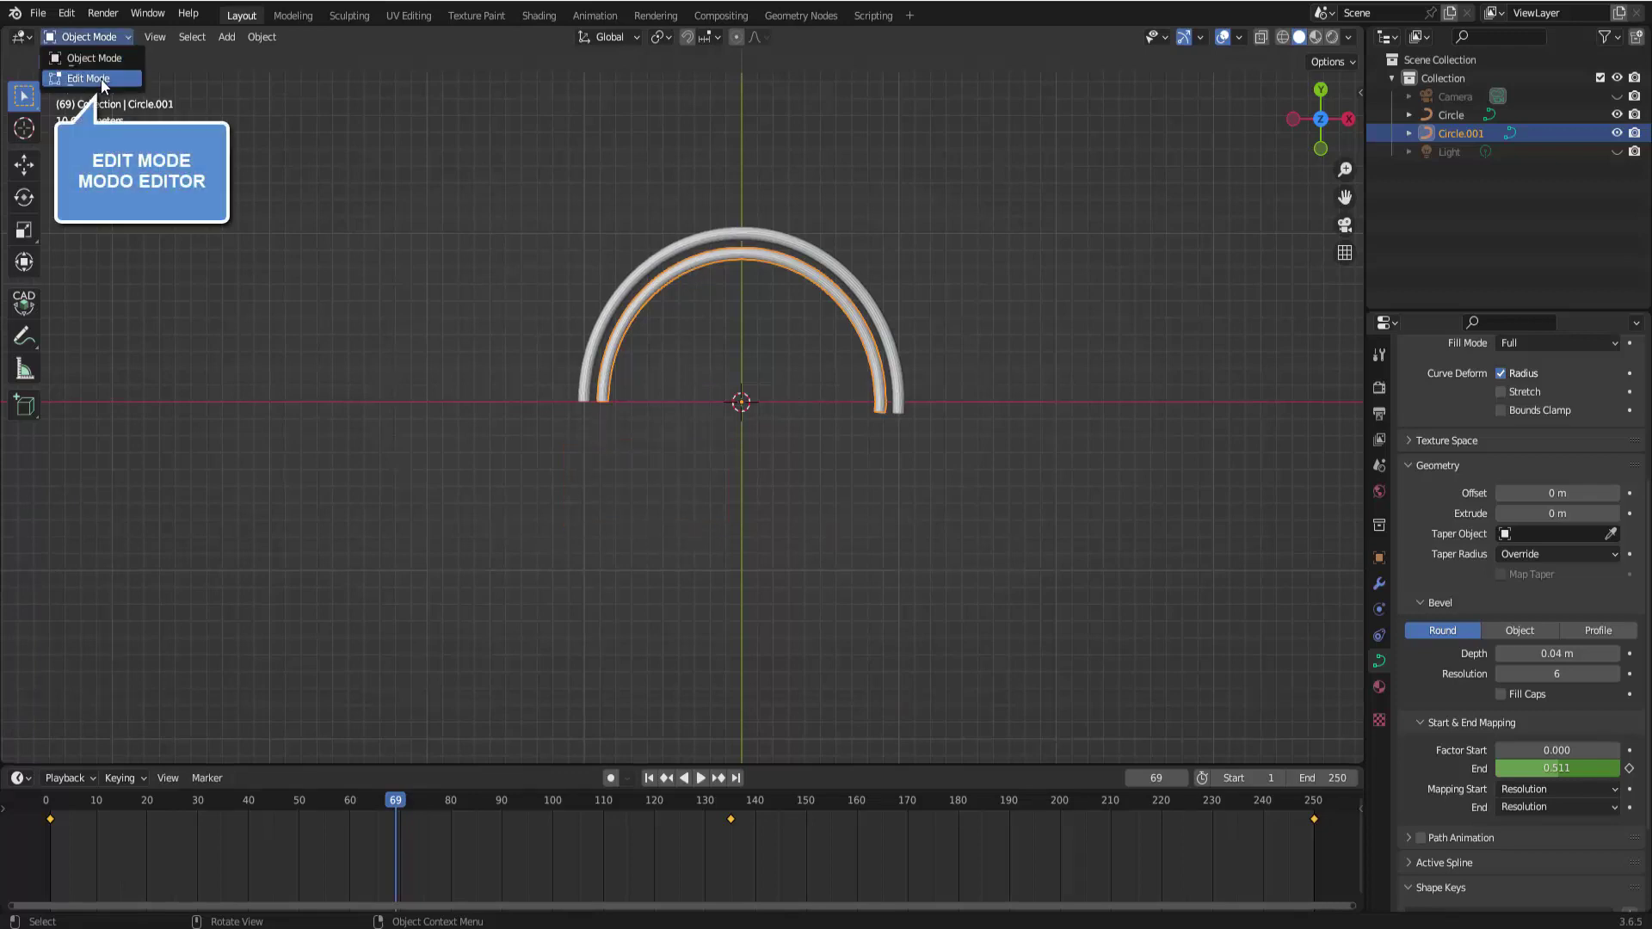
click(100, 78)
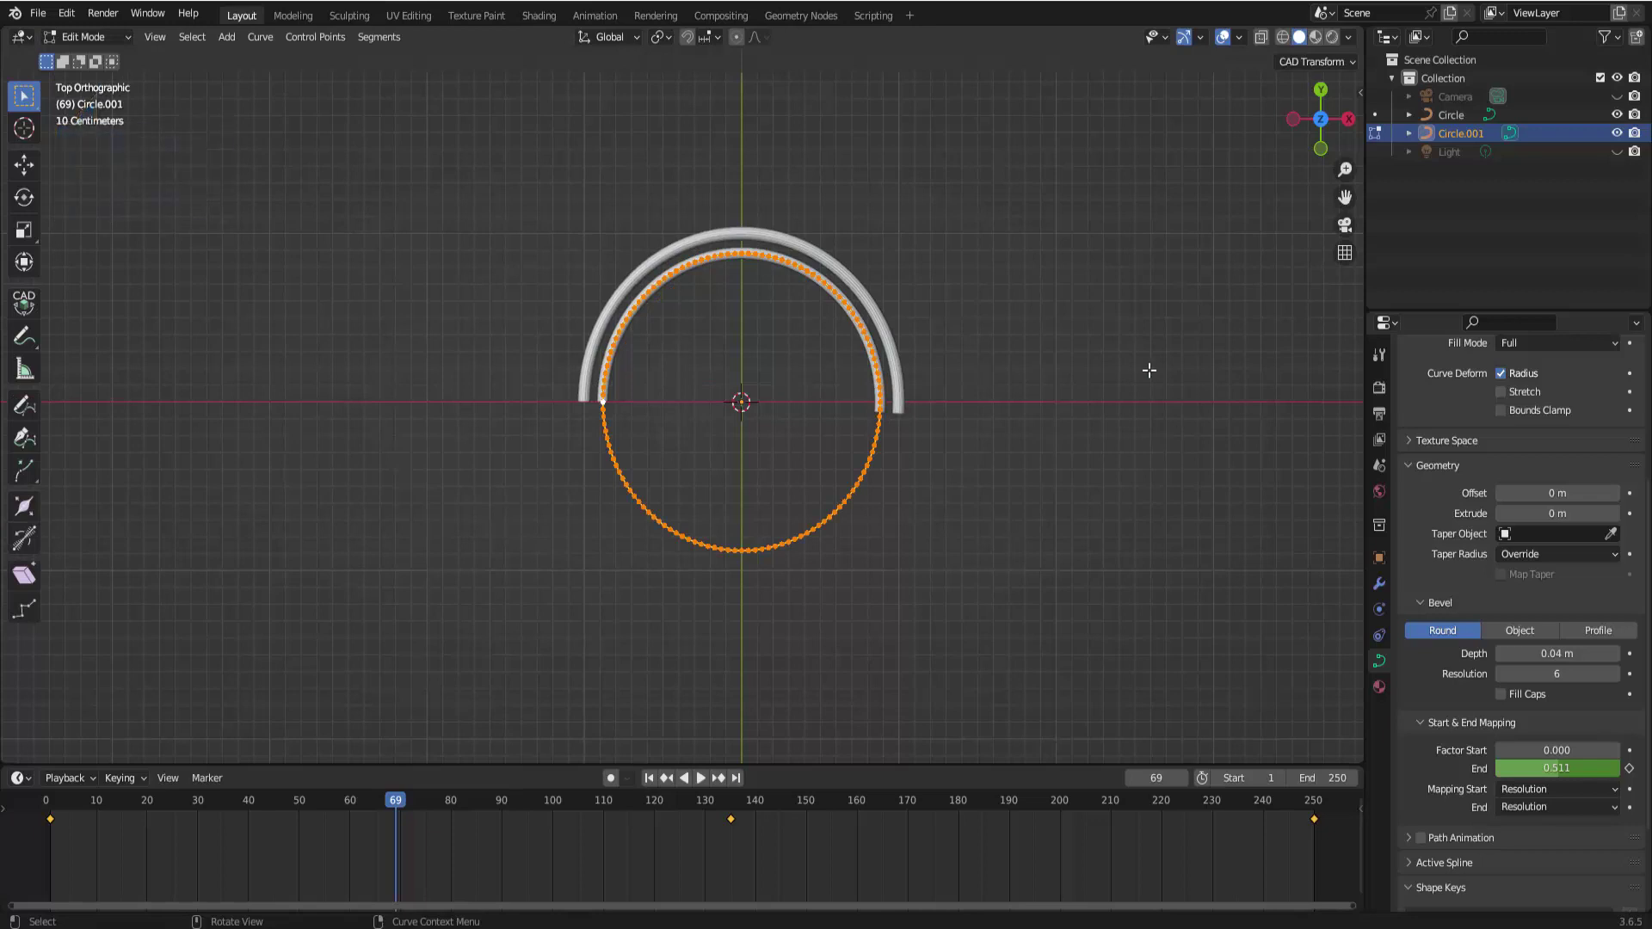
right_click(1128, 306)
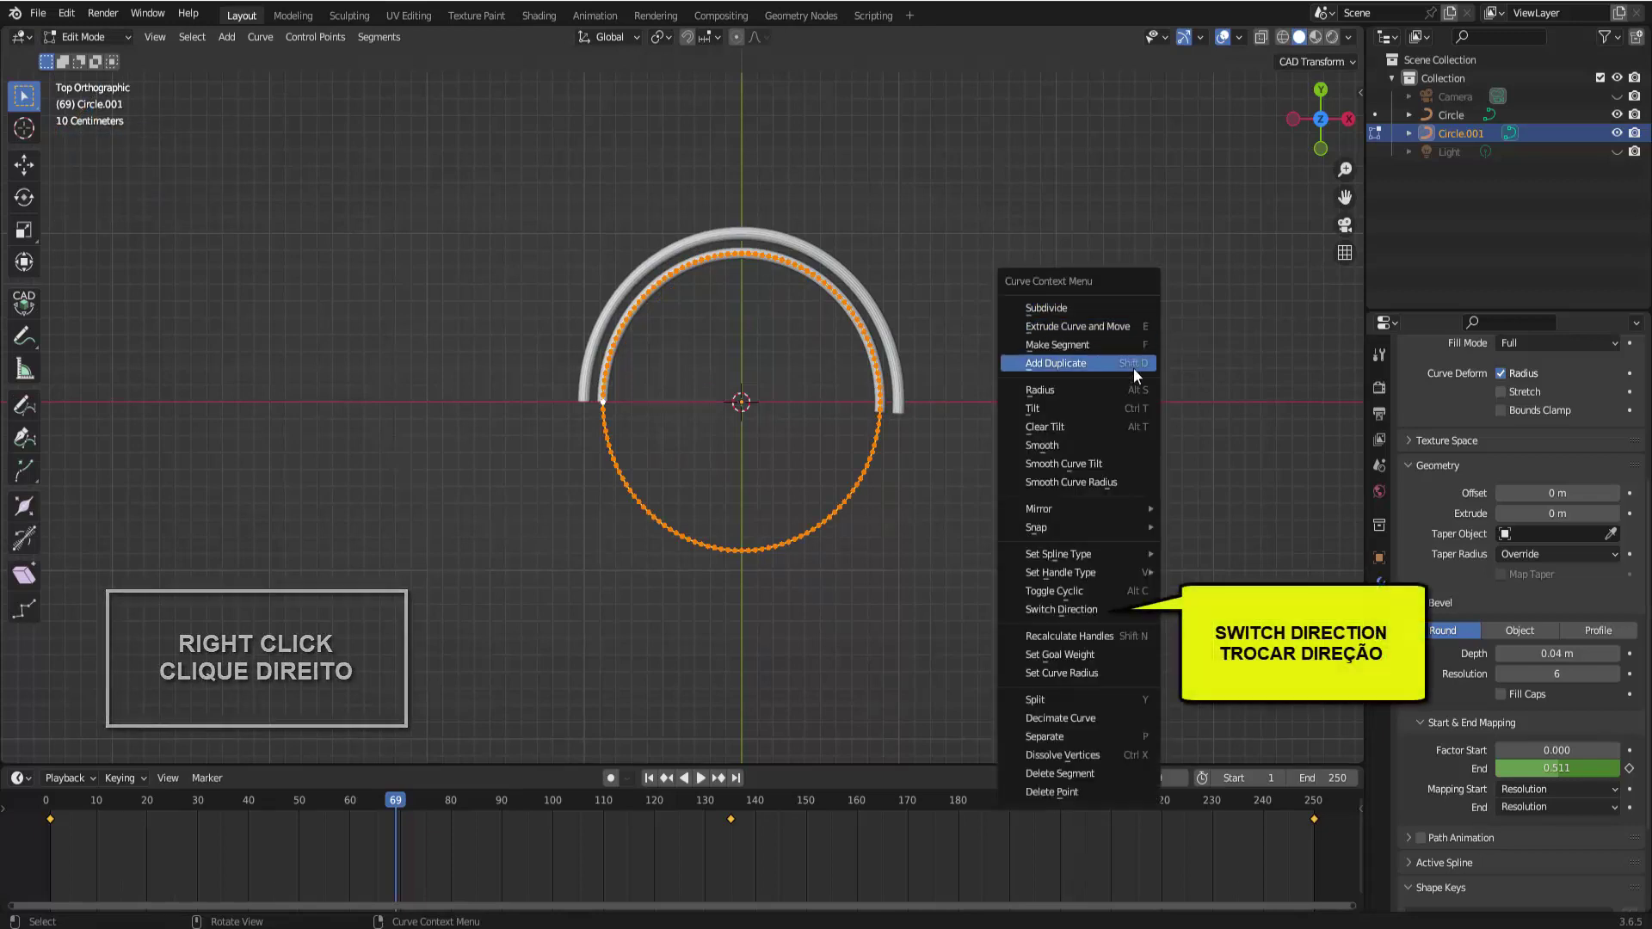
click(1082, 610)
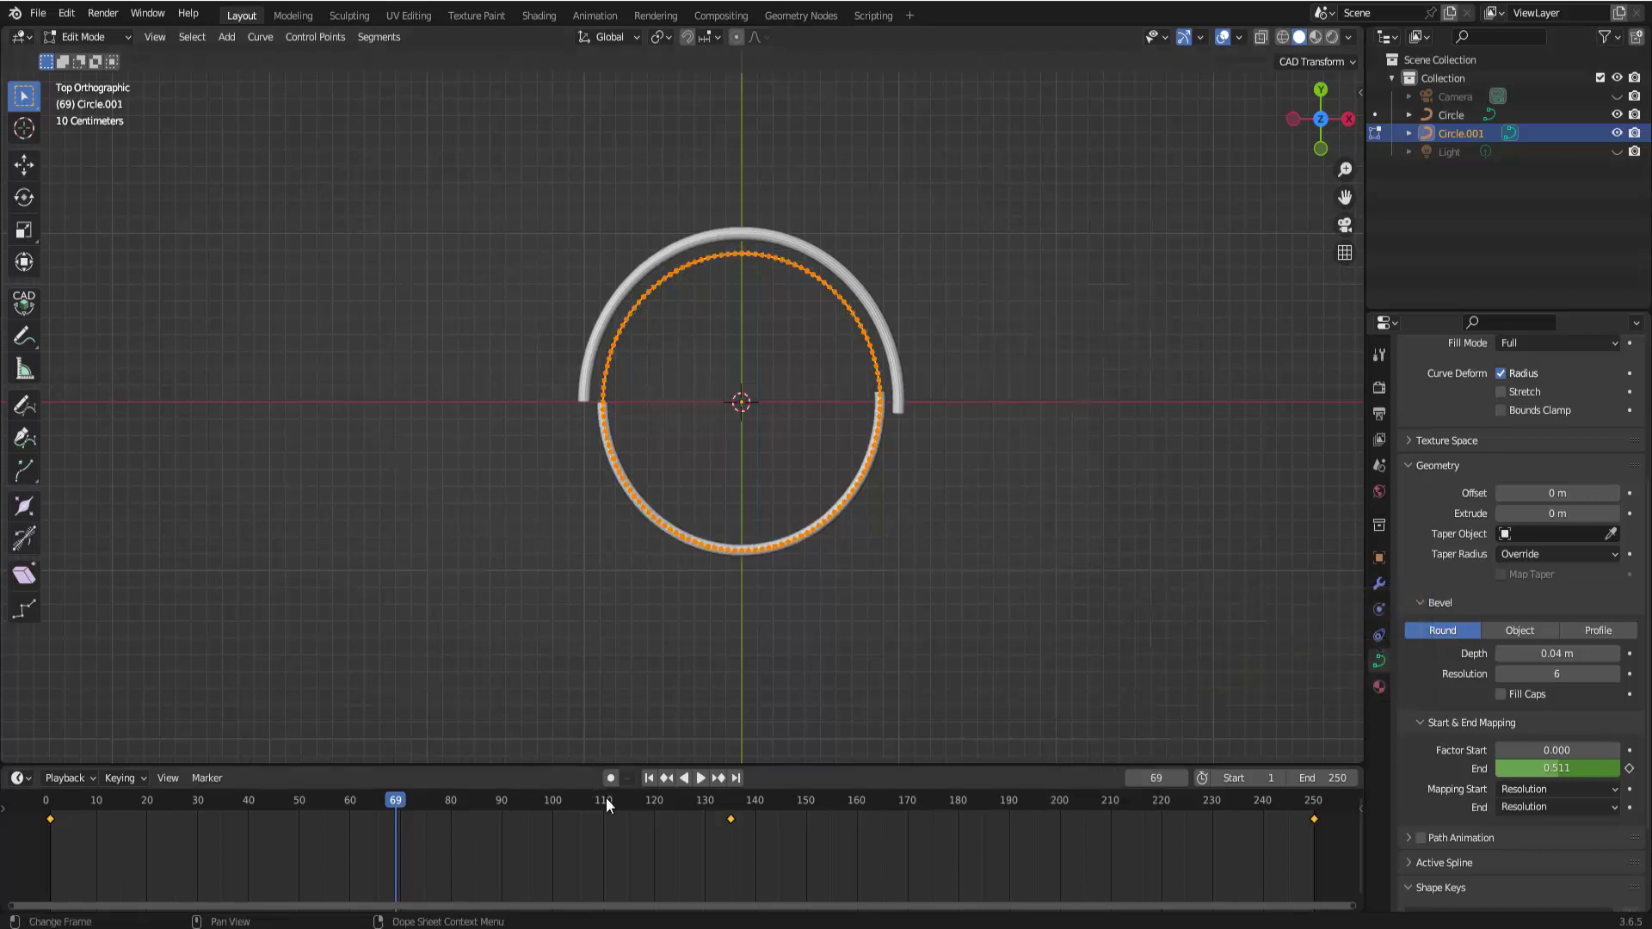
click(648, 780)
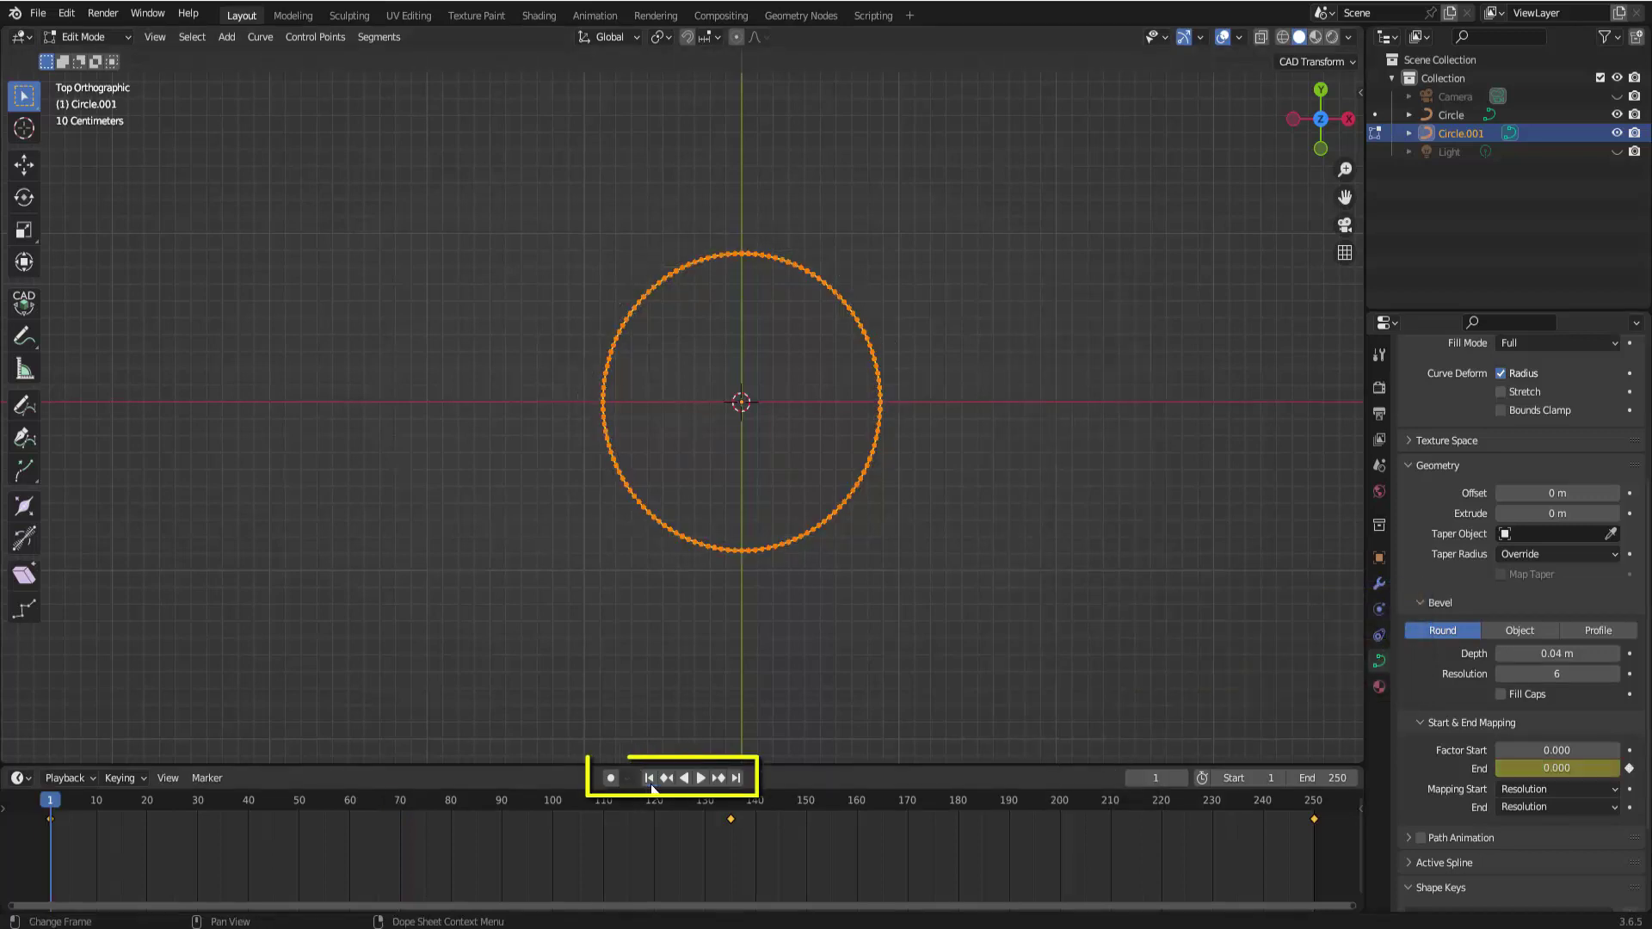
click(81, 37)
click(84, 62)
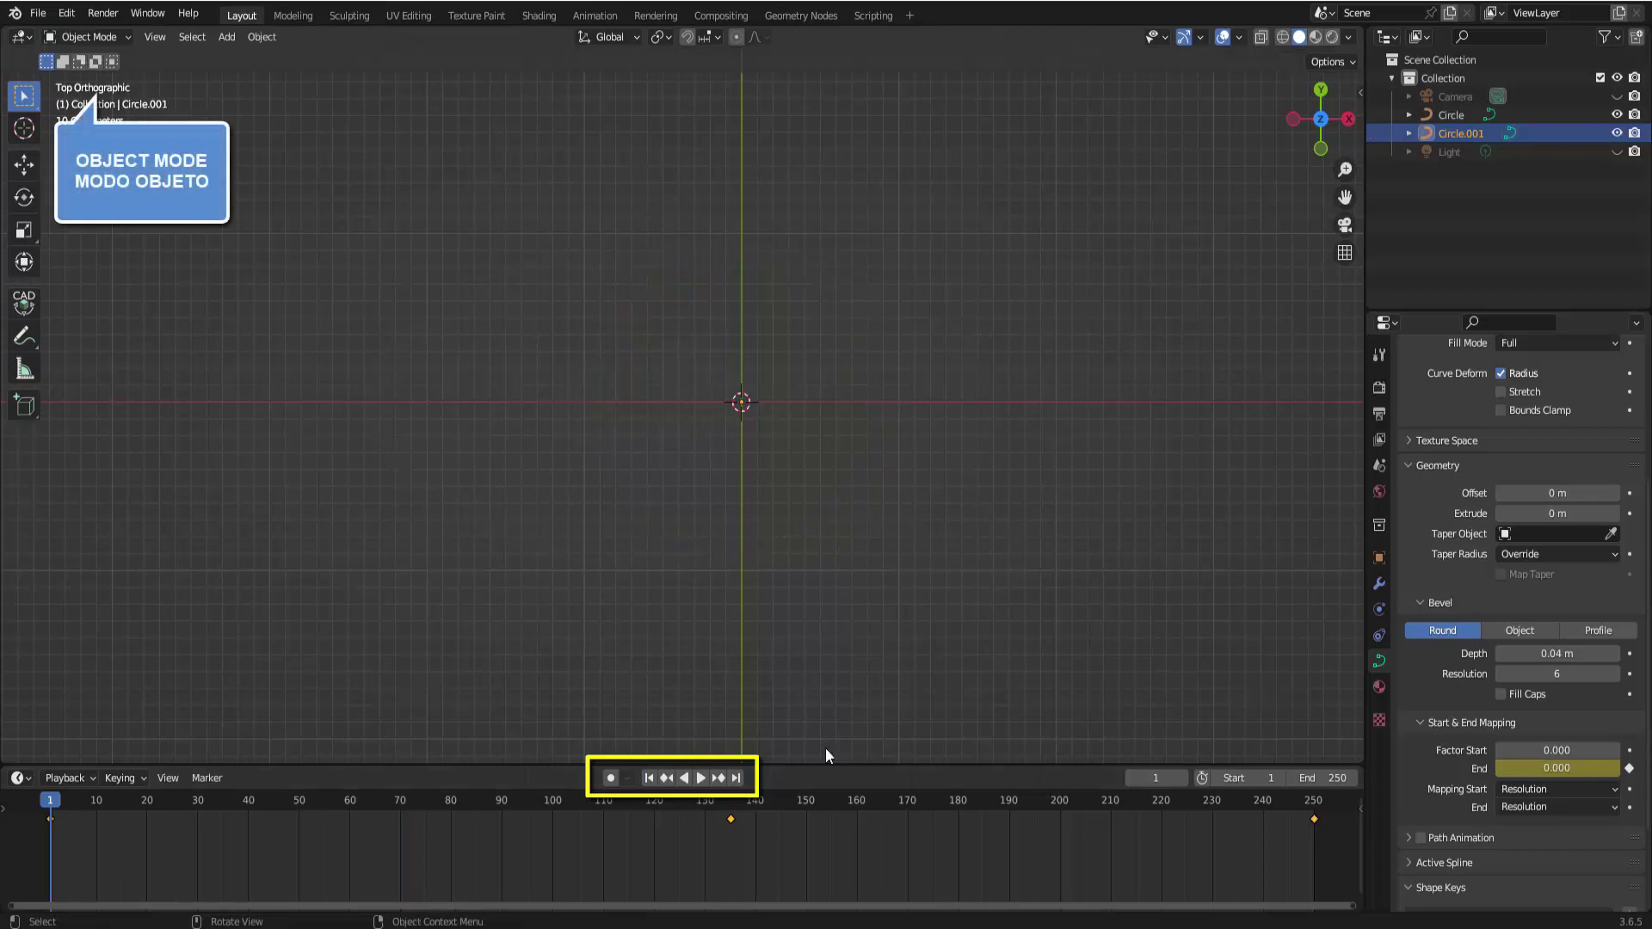
Step: Play back the two rings drawing in opposite directions, stop, and rewind to the first frame
click(700, 779)
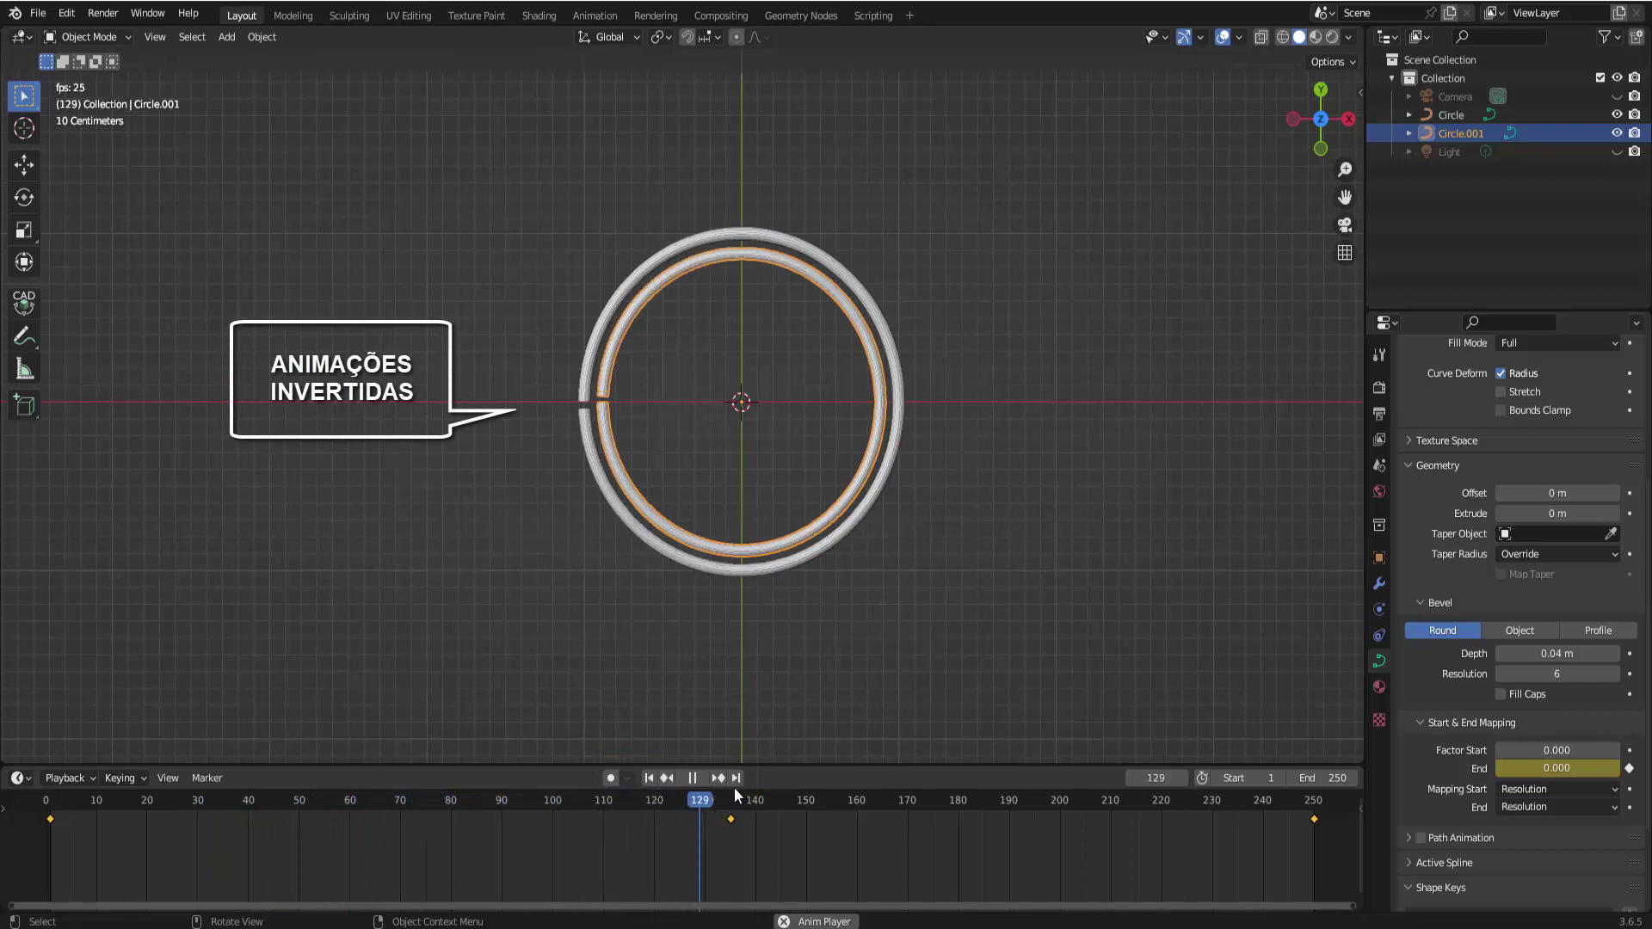
click(692, 777)
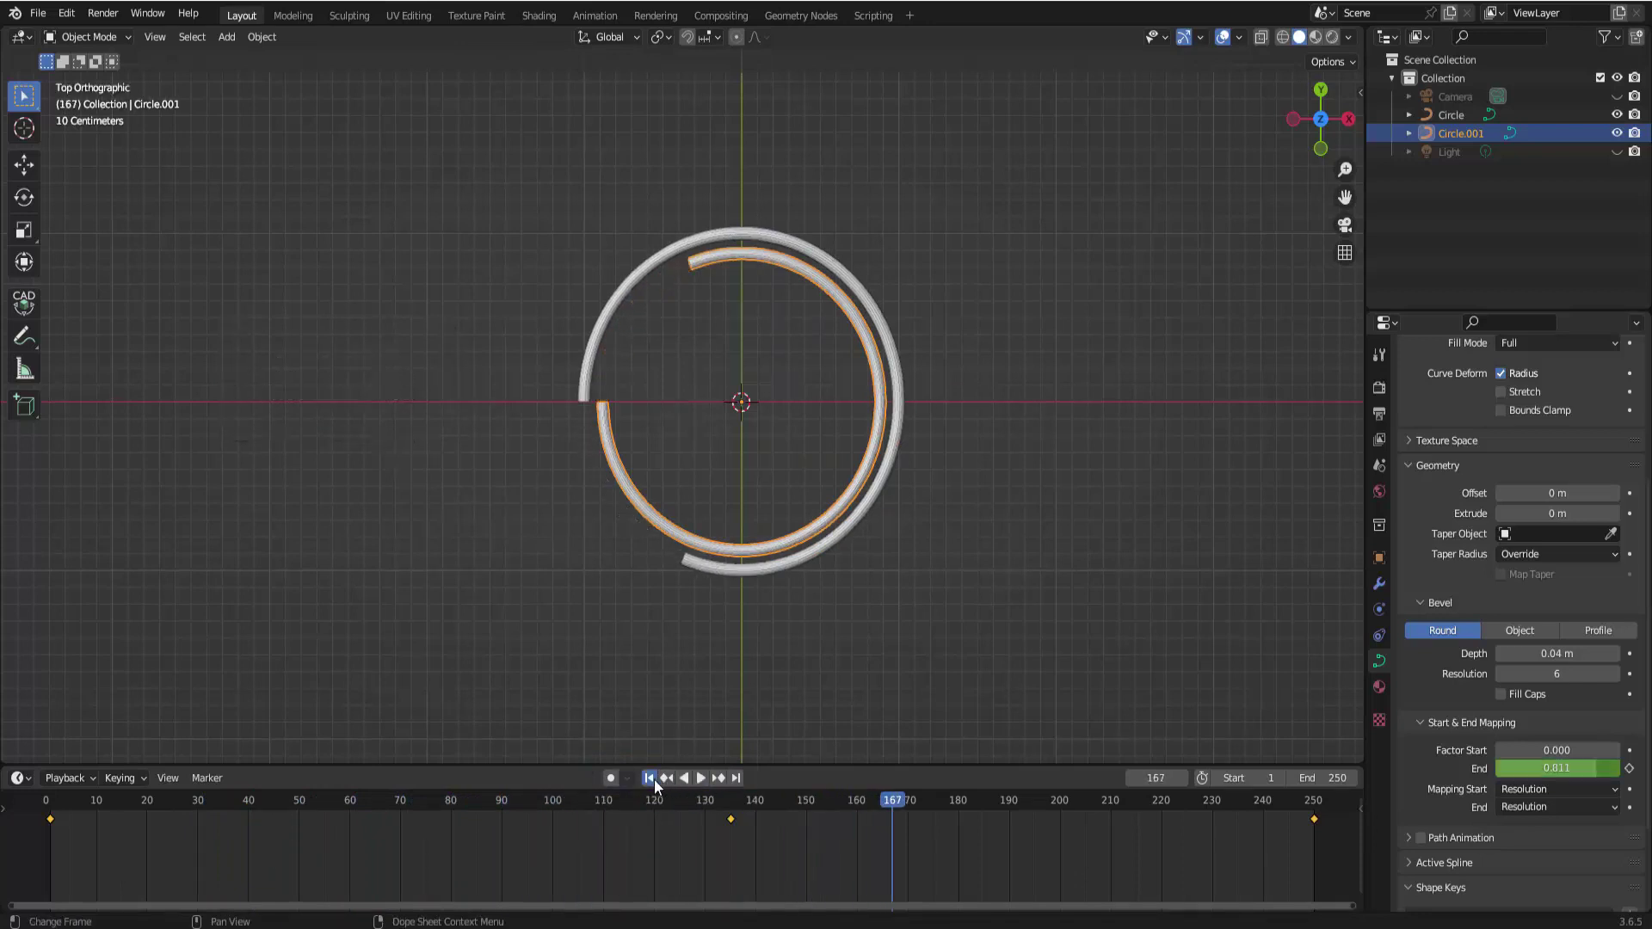
click(651, 778)
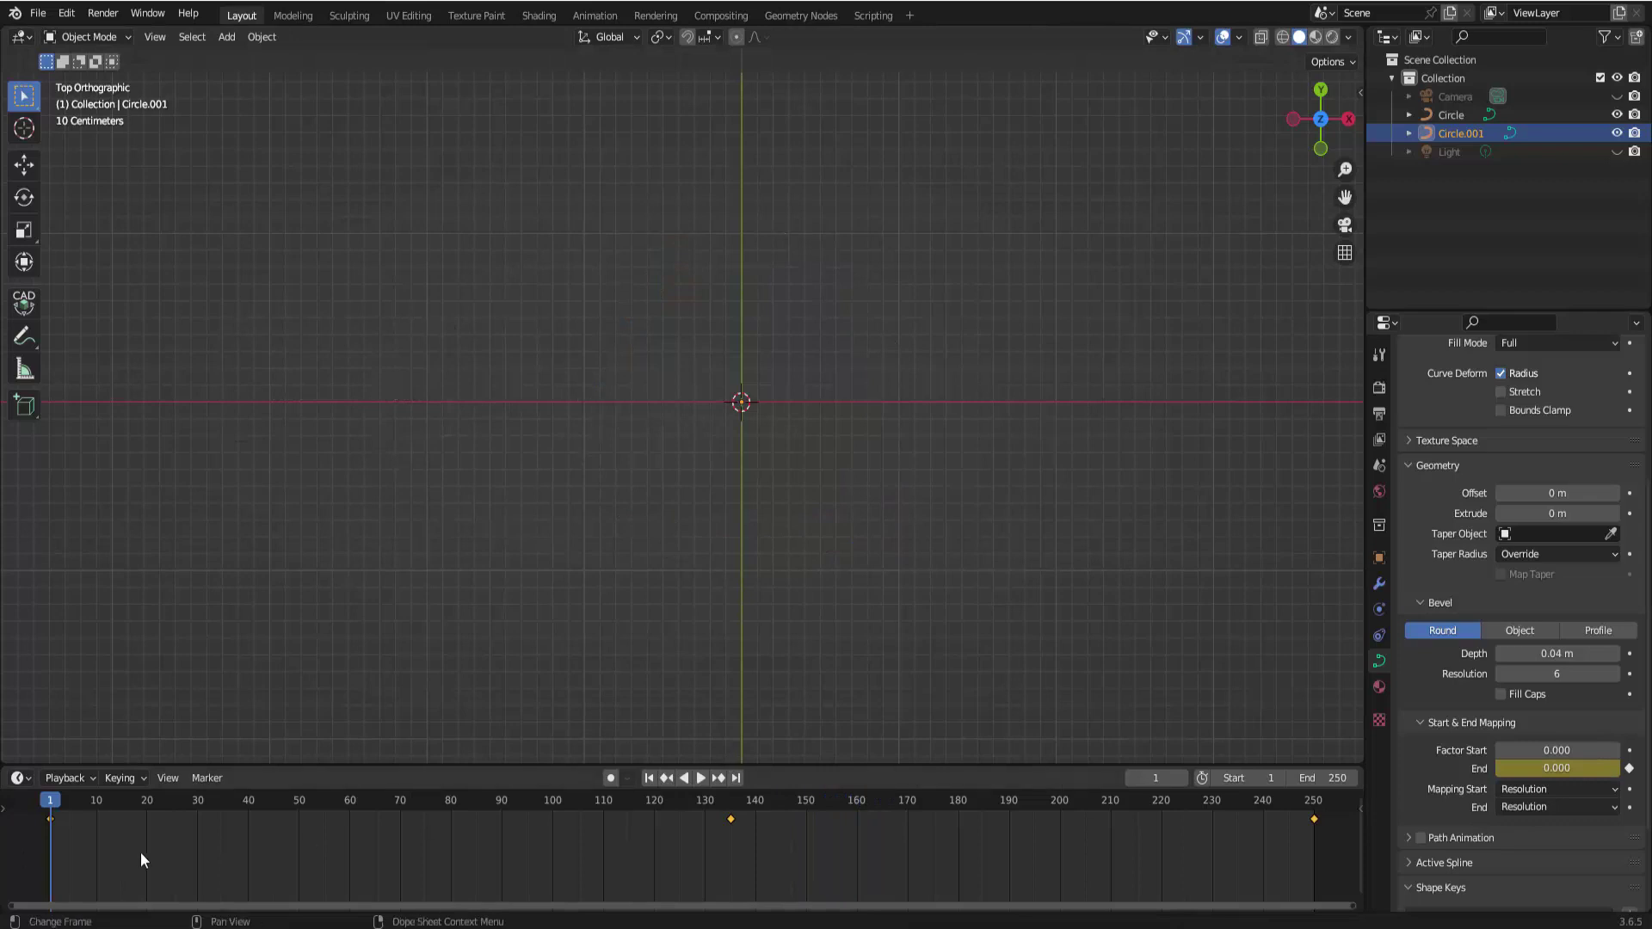
Step: At frame 134, duplicate both rings and scale the copies to about 0.754 inside the originals
drag(51, 805, 236, 803)
key(space)
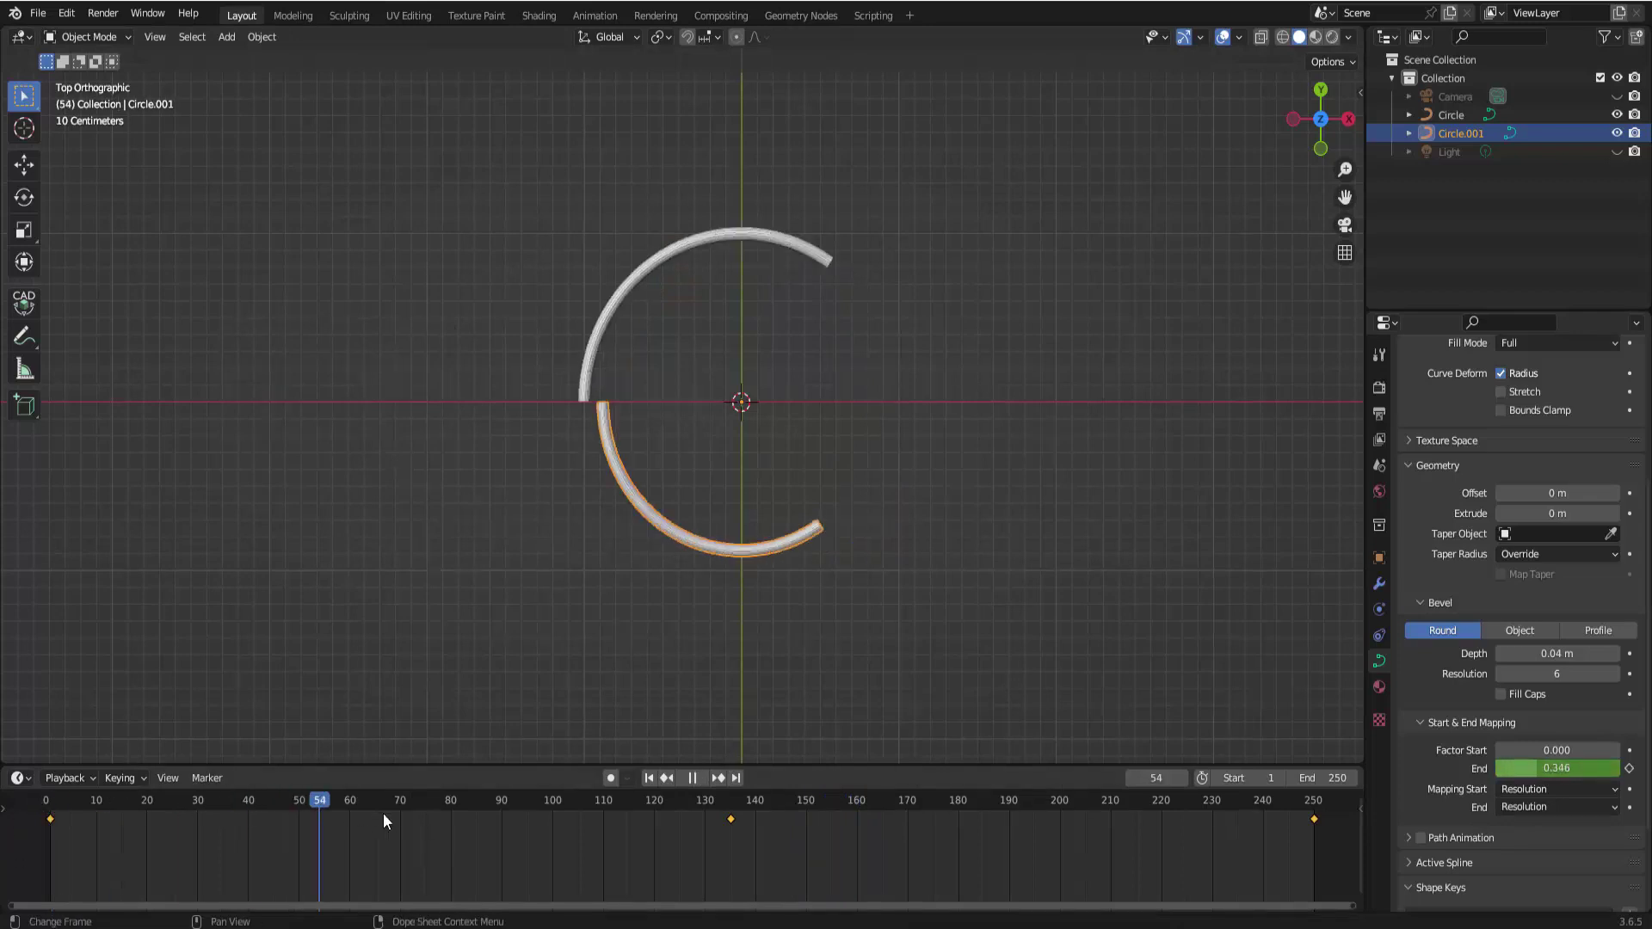
drag(521, 814, 724, 809)
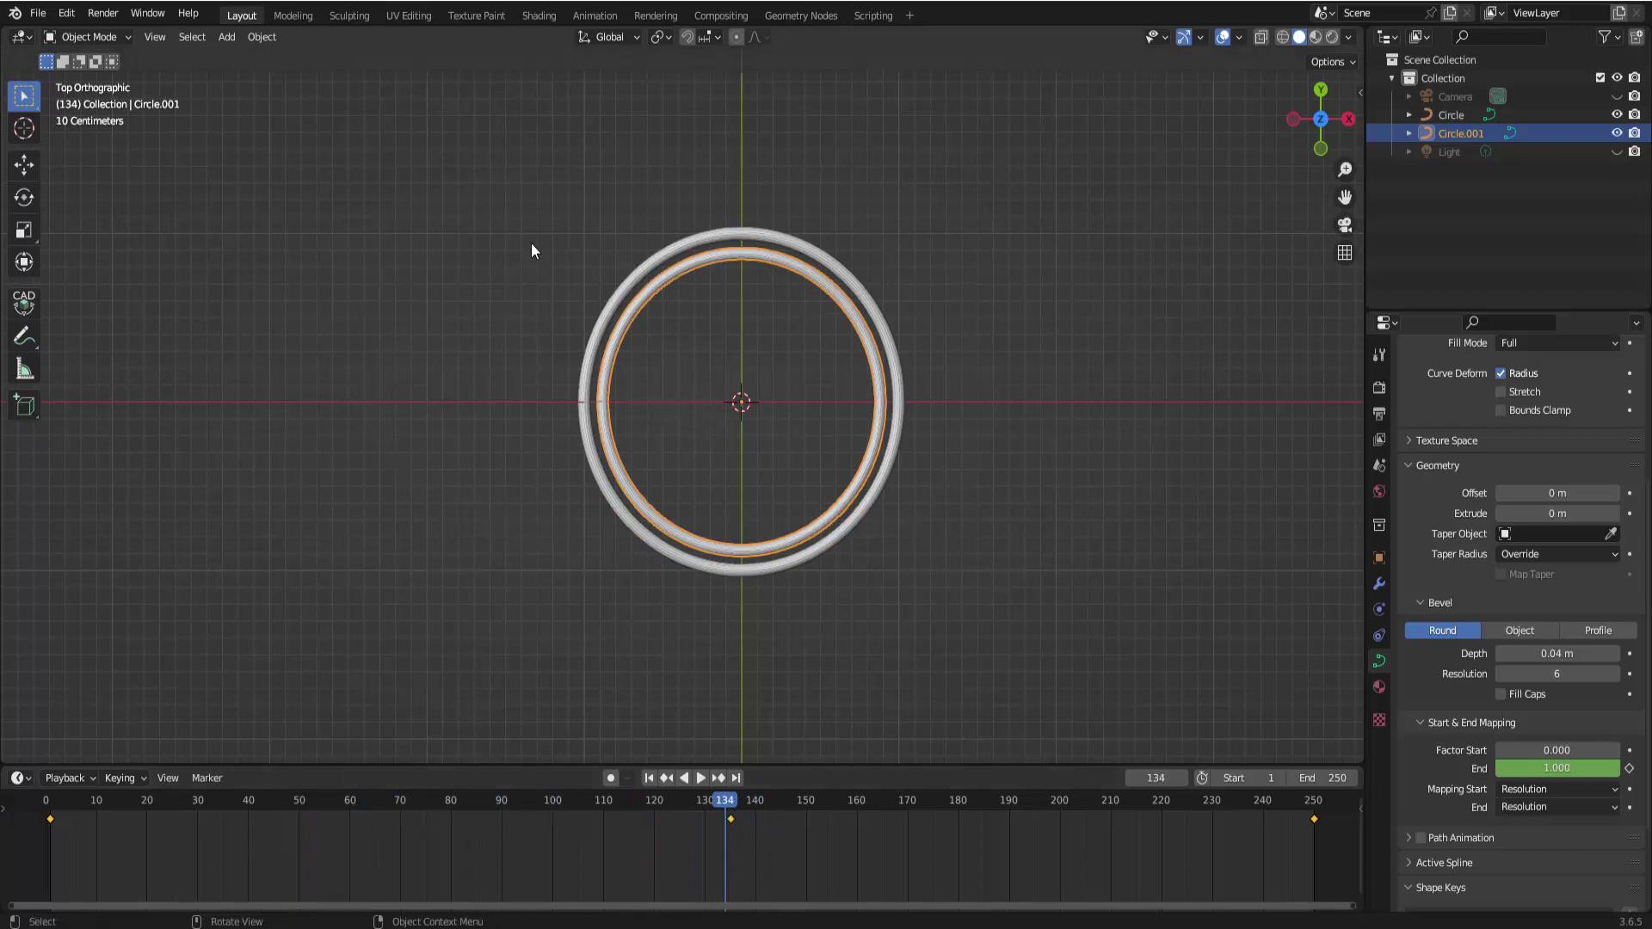
drag(516, 158, 980, 664)
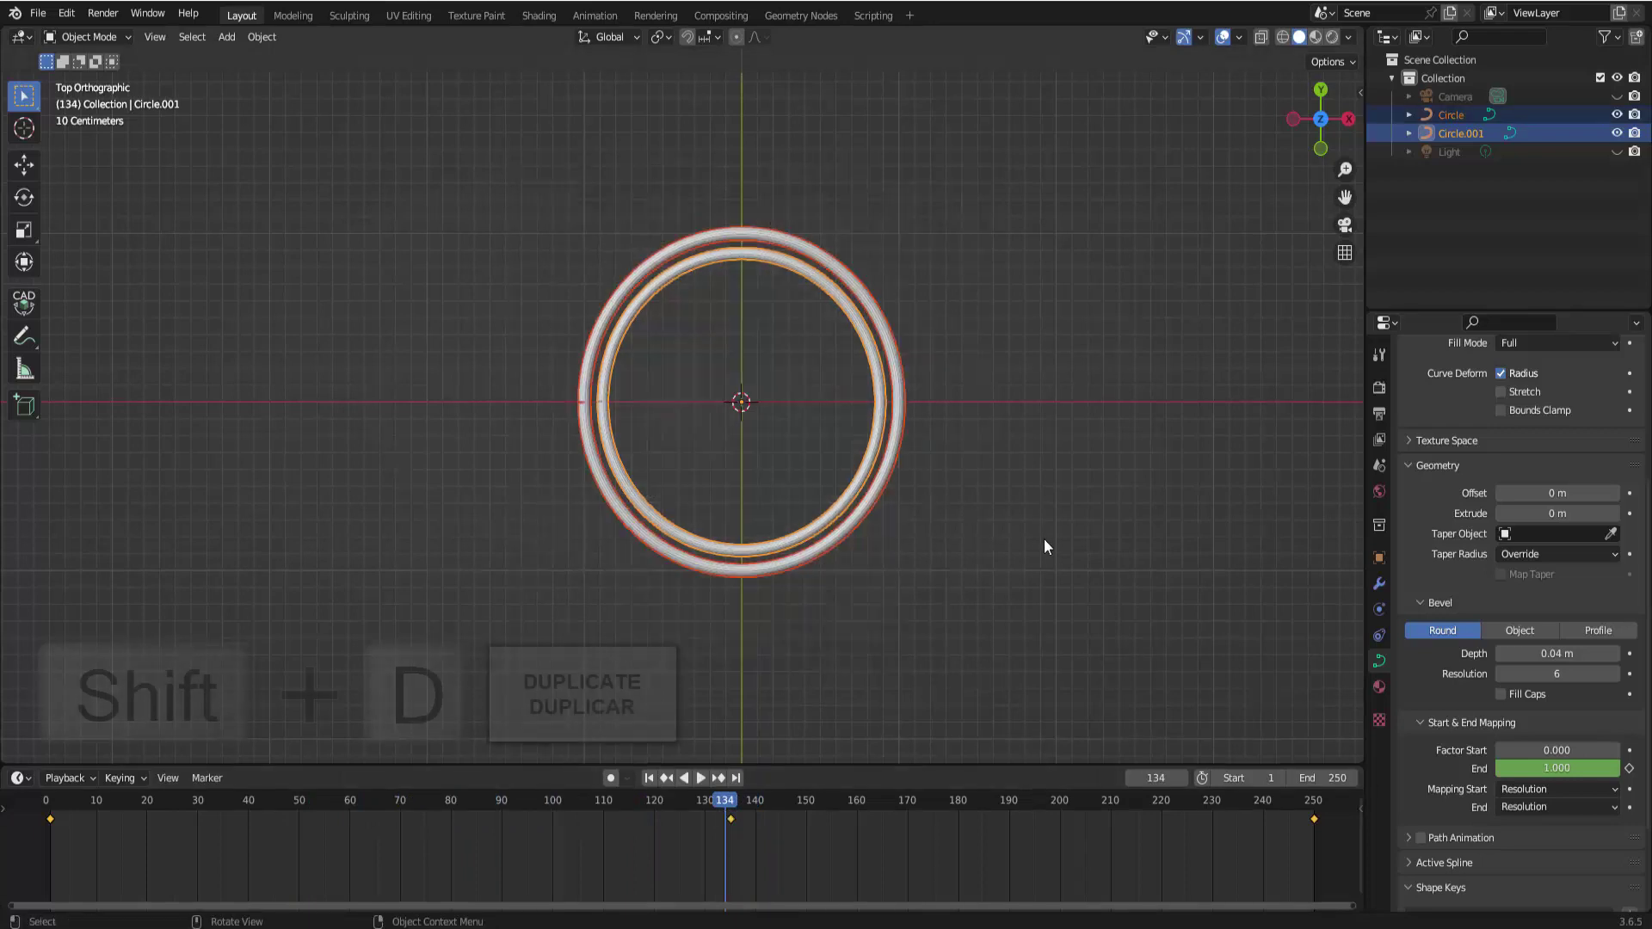
key(shift+d)
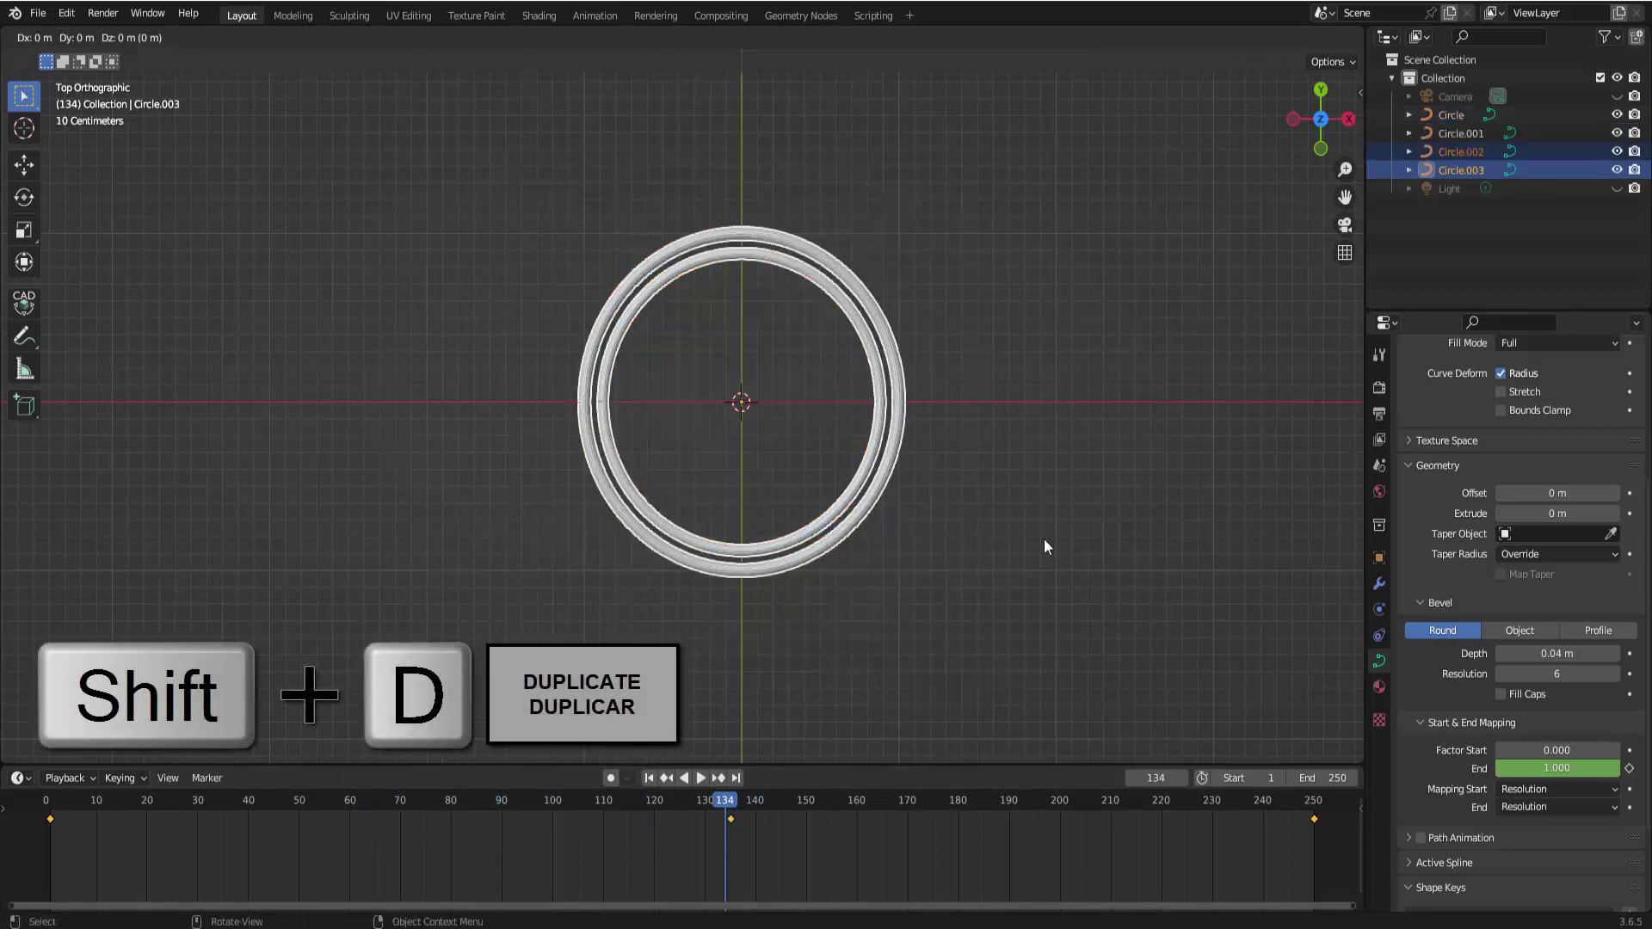
key(s)
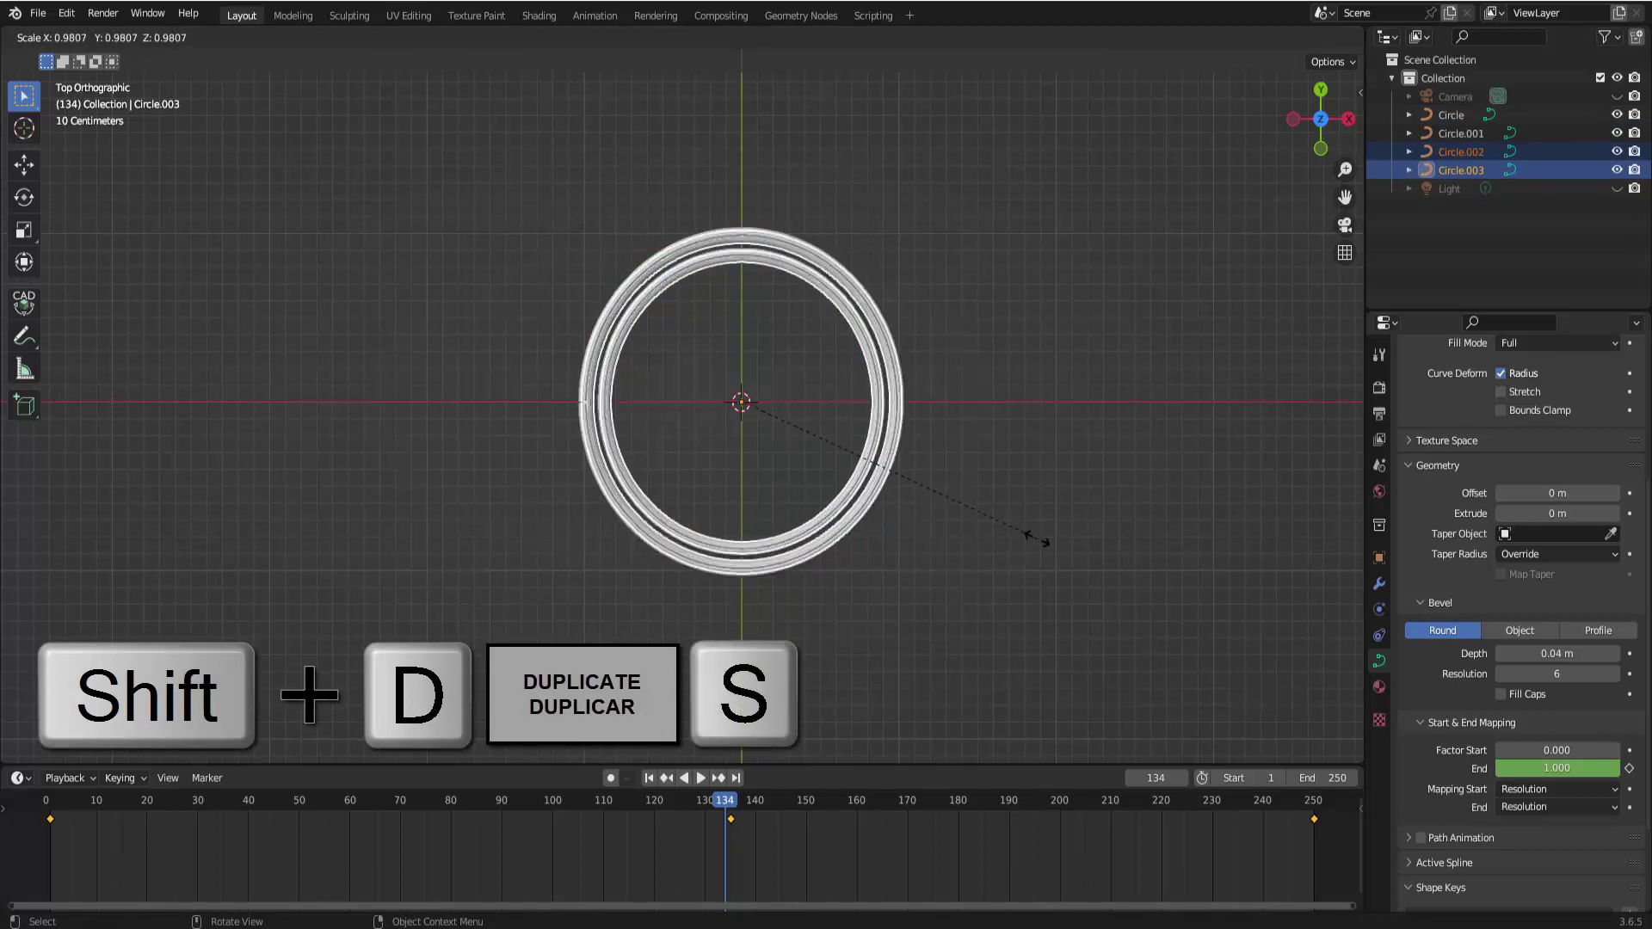
click(963, 516)
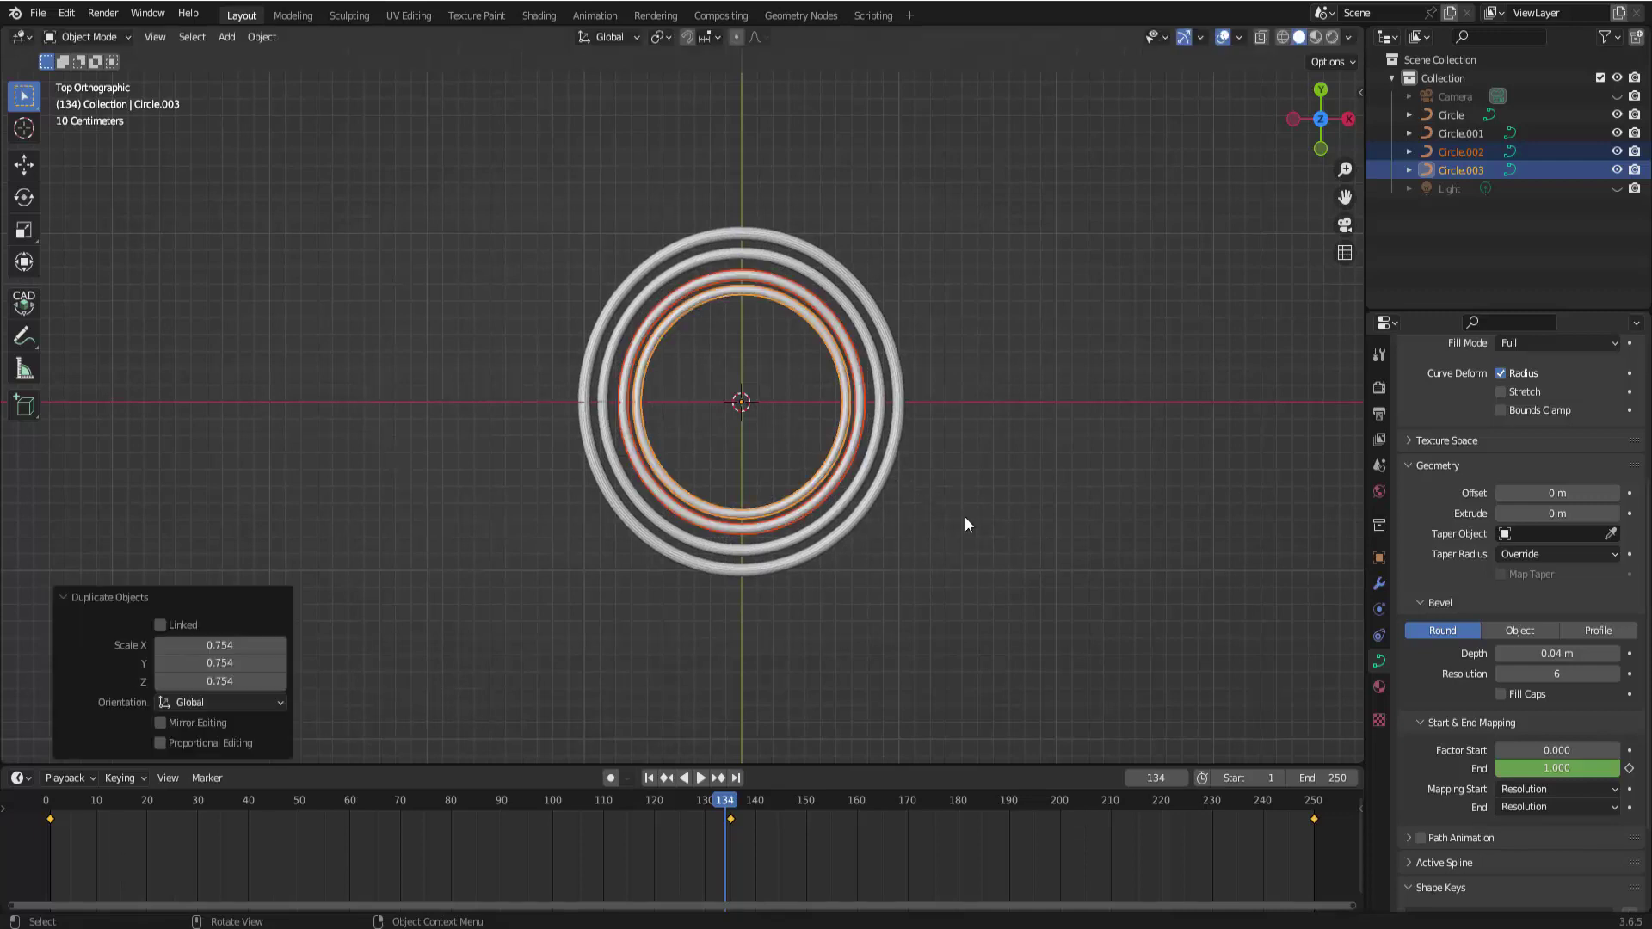
Step: Repeat the scaled duplication of the ring pair five times to nest further rings toward the centre, and return to frame 1
key(shift+r)
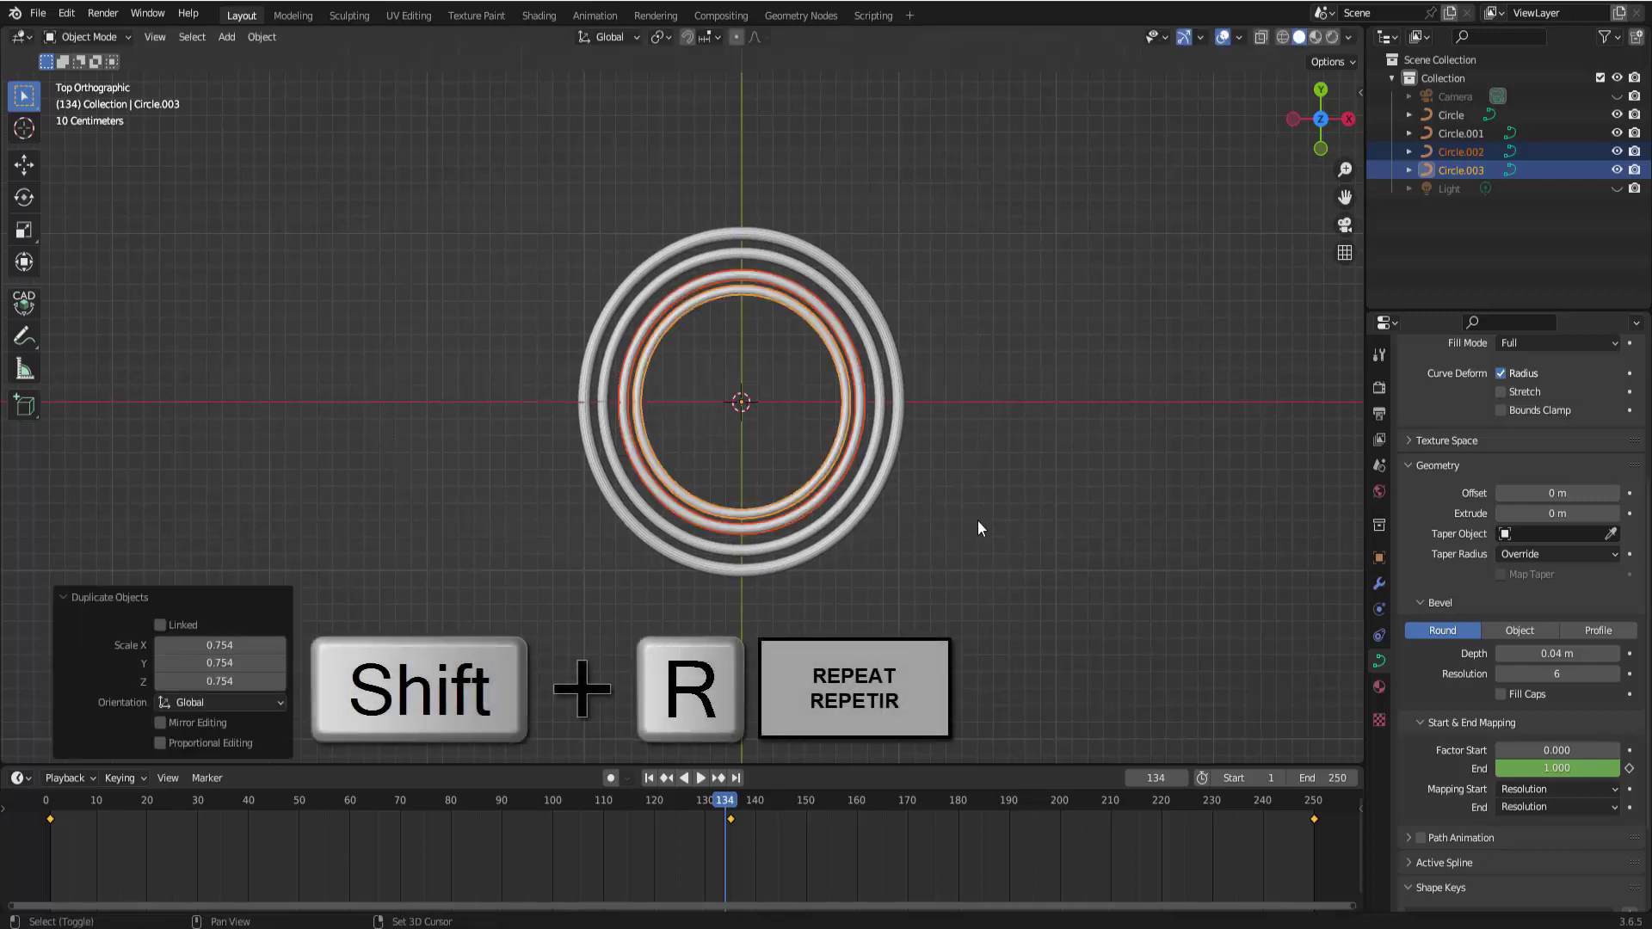
key(shift+r)
key(shift+r)
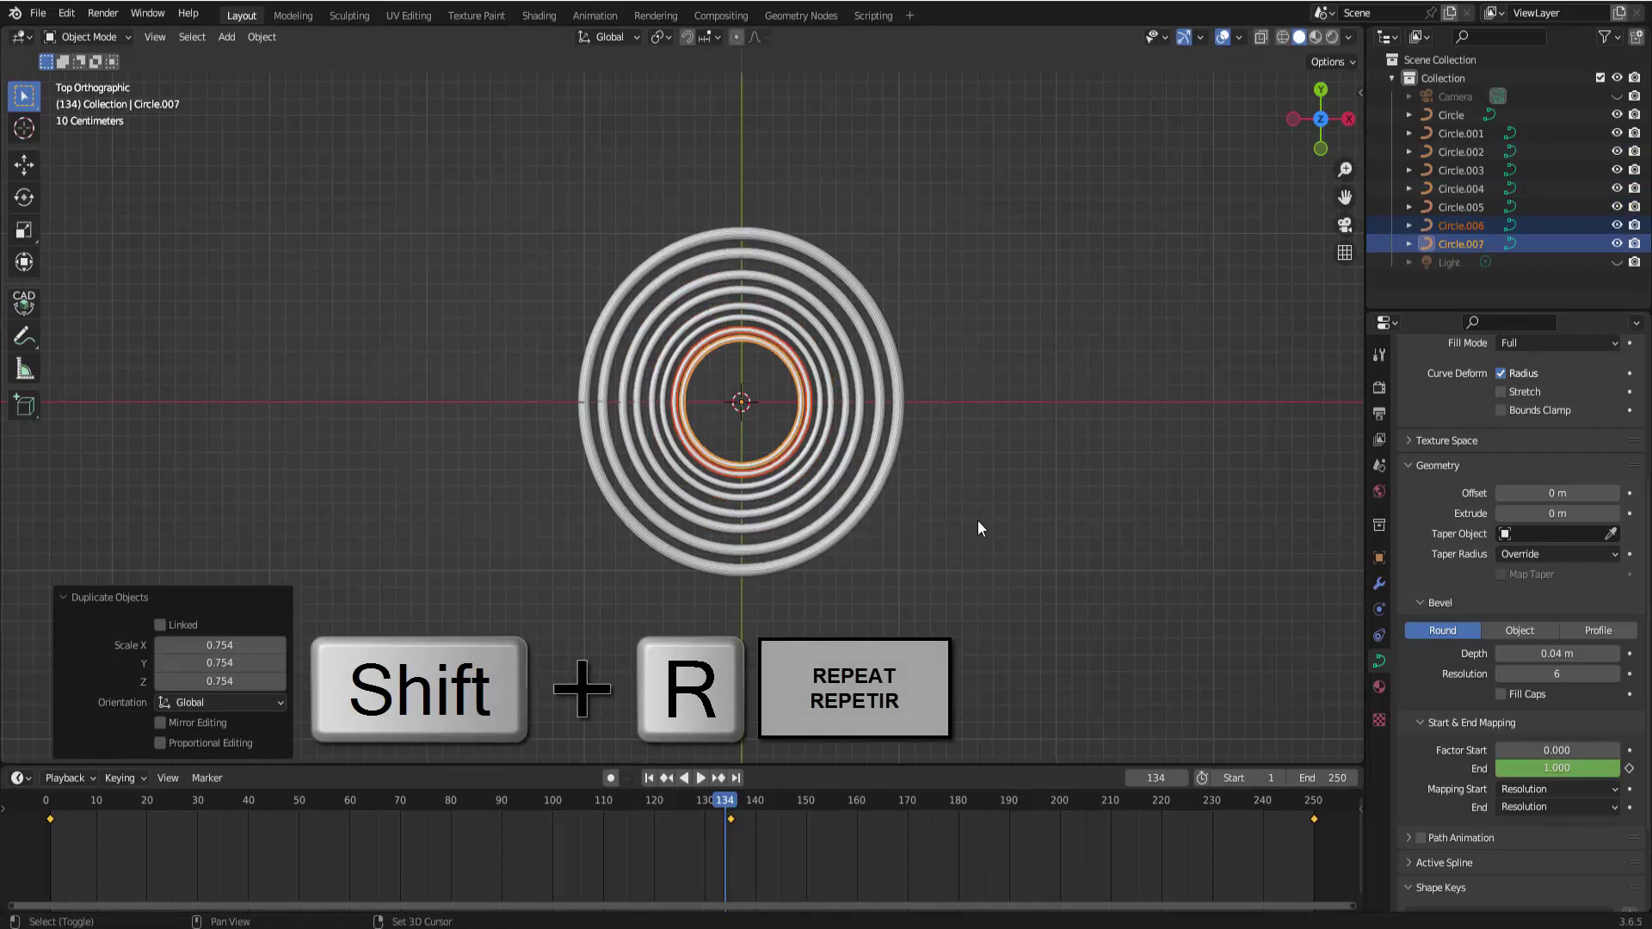
key(shift+r)
key(shift+r)
key(shift+r)
key(shift+r)
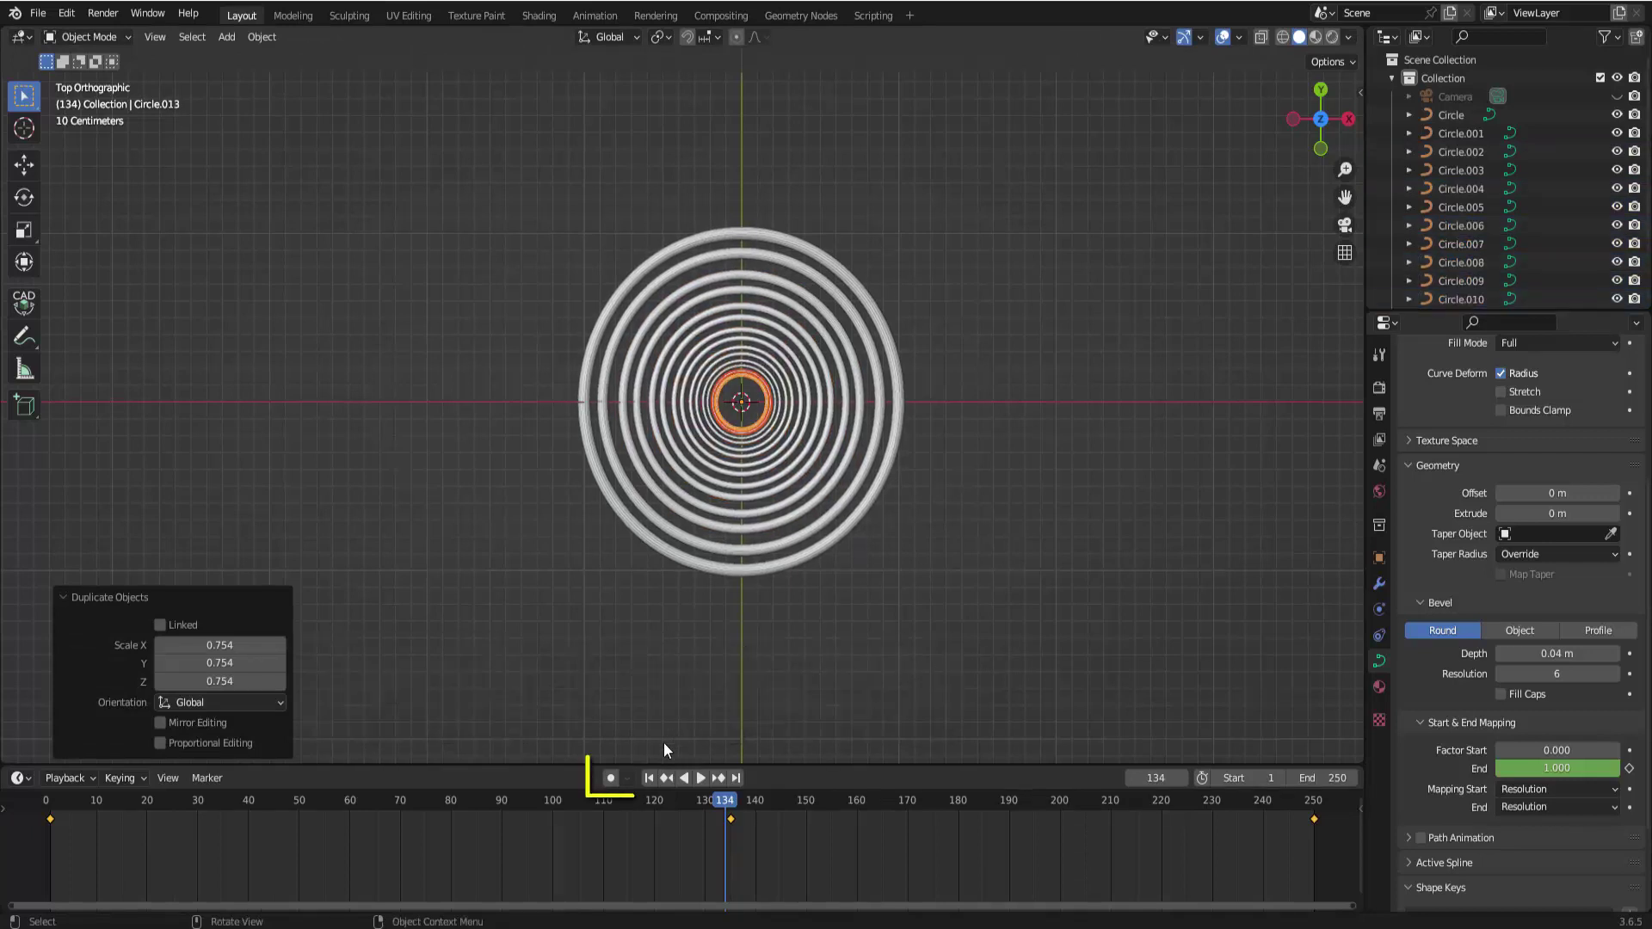
click(652, 779)
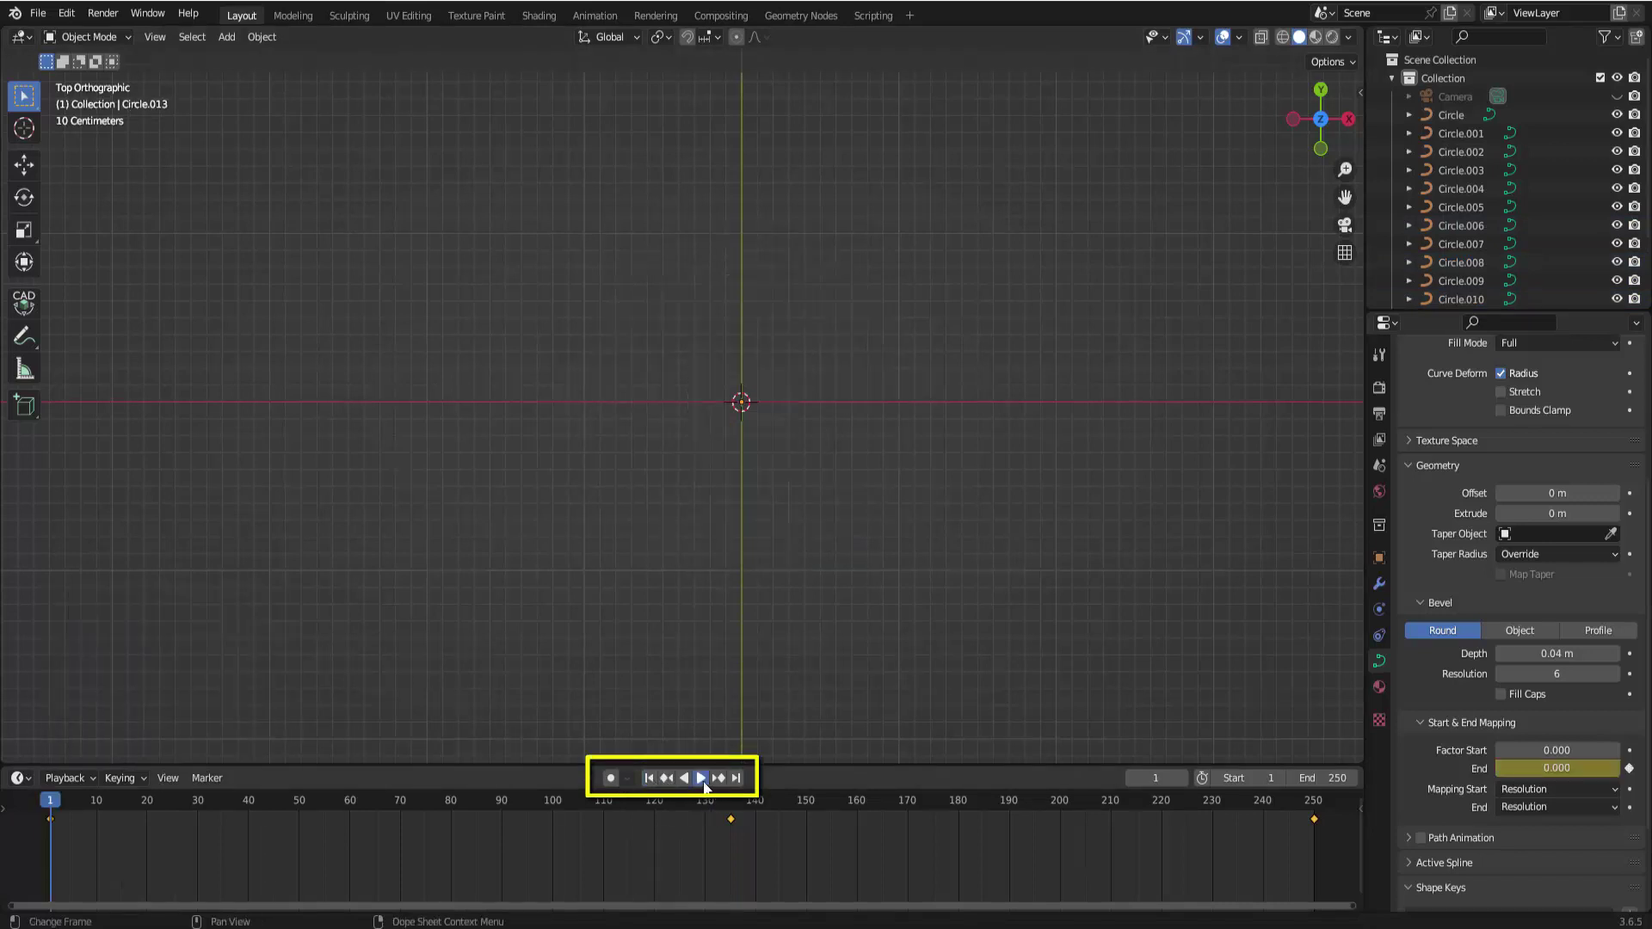